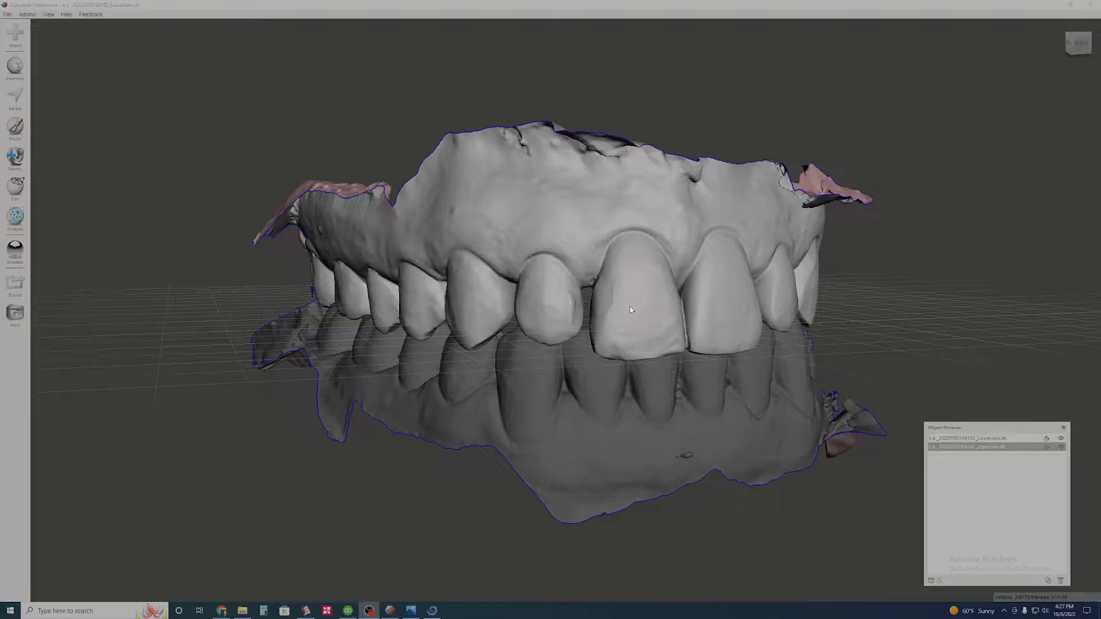
- Examine the front of the upper and lower jaw scans from several angles
right_drag(652, 293, 393, 290)
scroll(629, 303, down, 2)
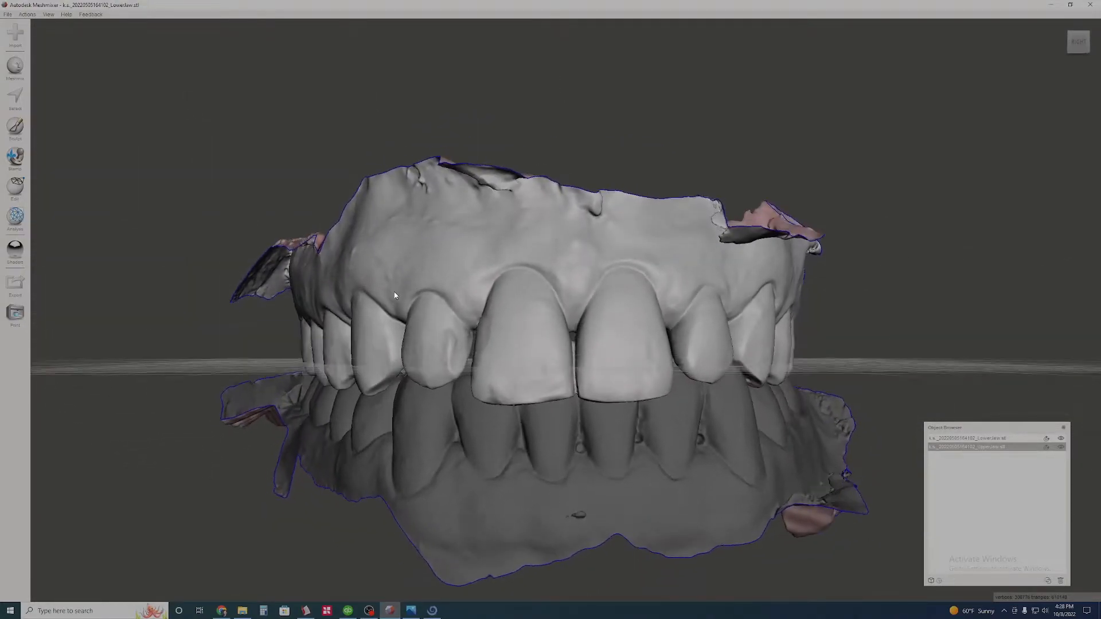
right_drag(425, 414, 384, 413)
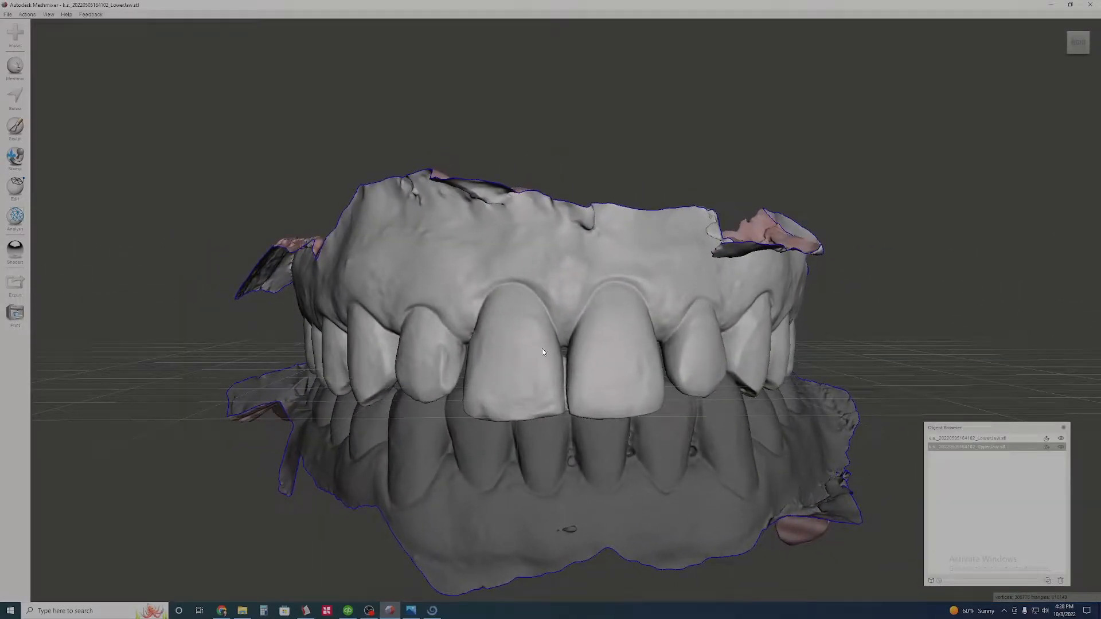
right_drag(568, 419, 597, 429)
scroll(606, 394, up, 3)
right_drag(641, 393, 613, 375)
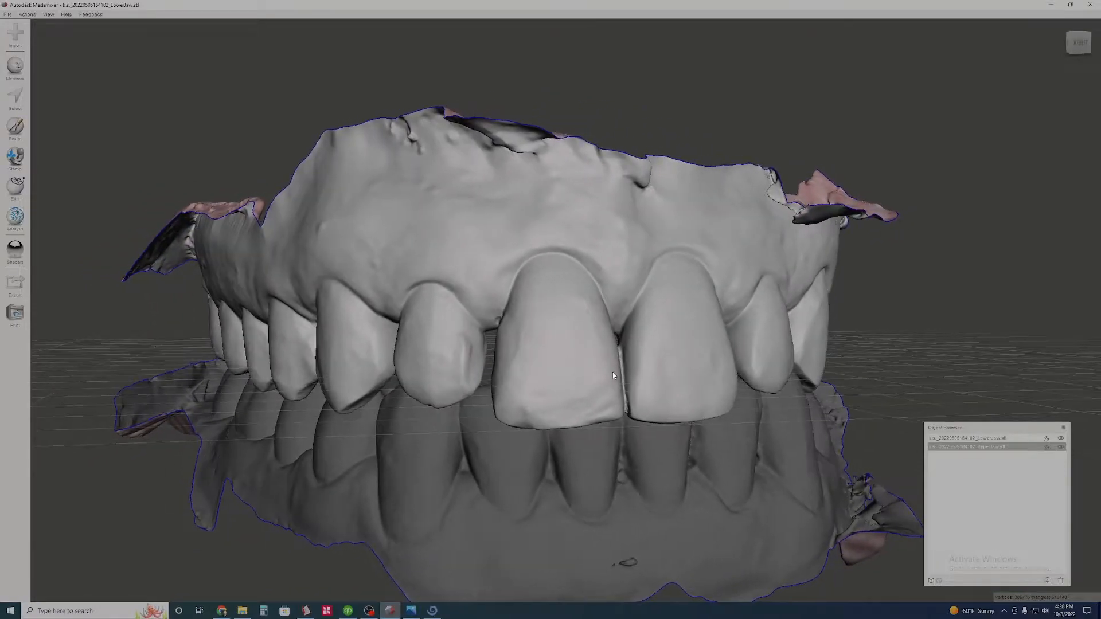
- Select the ragged flap above the patient's left lateral incisor and canine, smooth the selection boundary and delete the flap
click(15, 95)
mouse_move(594, 121)
right_down()
mouse_move(602, 218)
mouse_move(540, 179)
right_up()
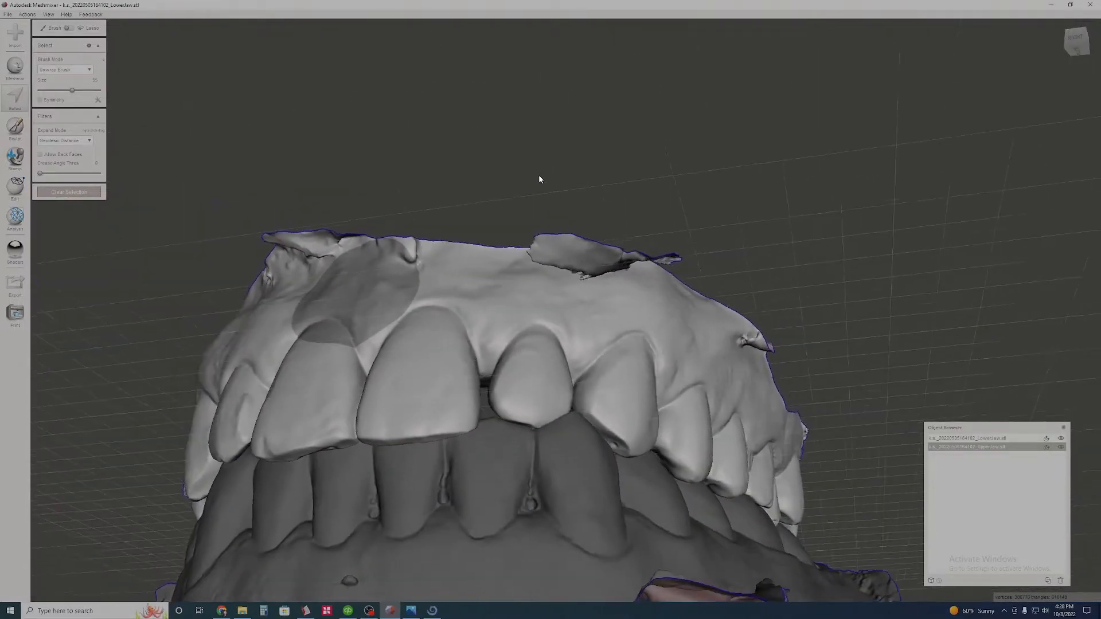
scroll(536, 180, up, 3)
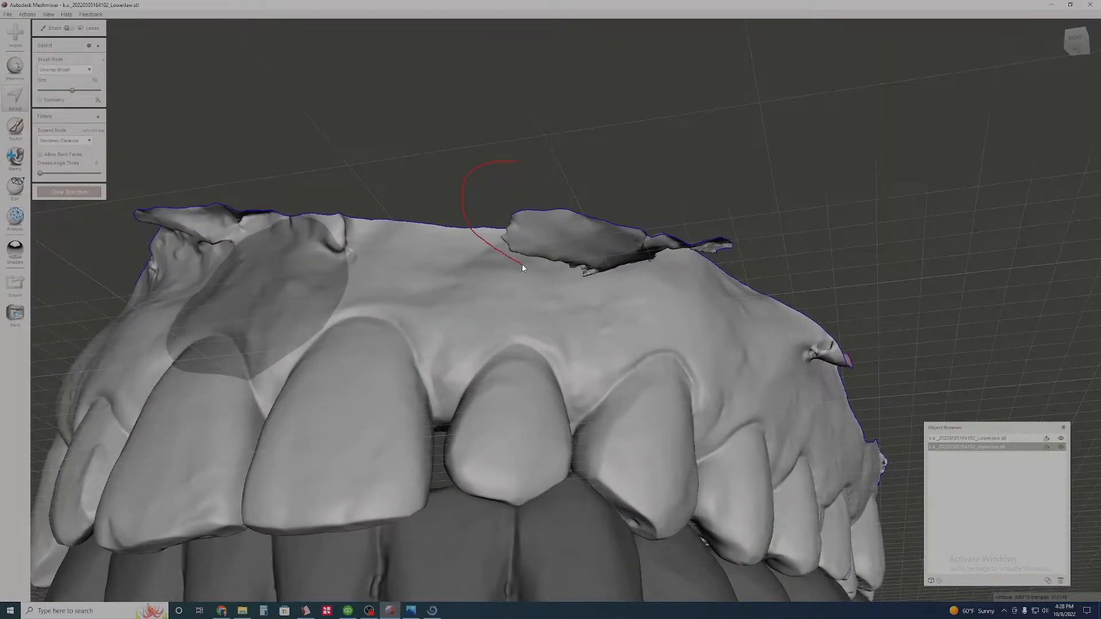
drag(742, 267, 773, 158)
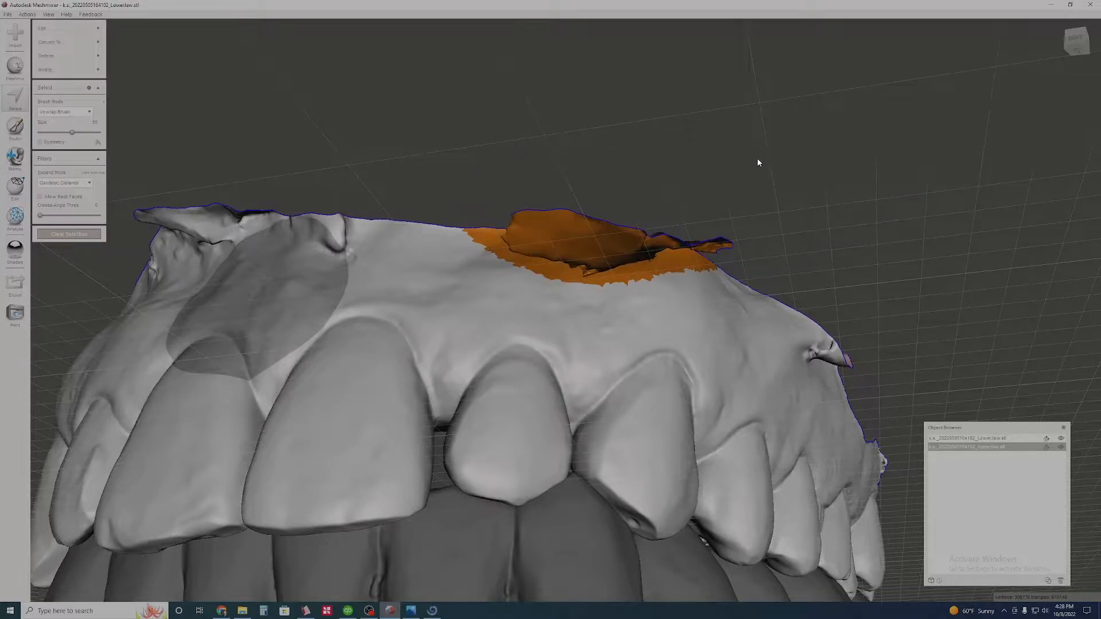
key(b)
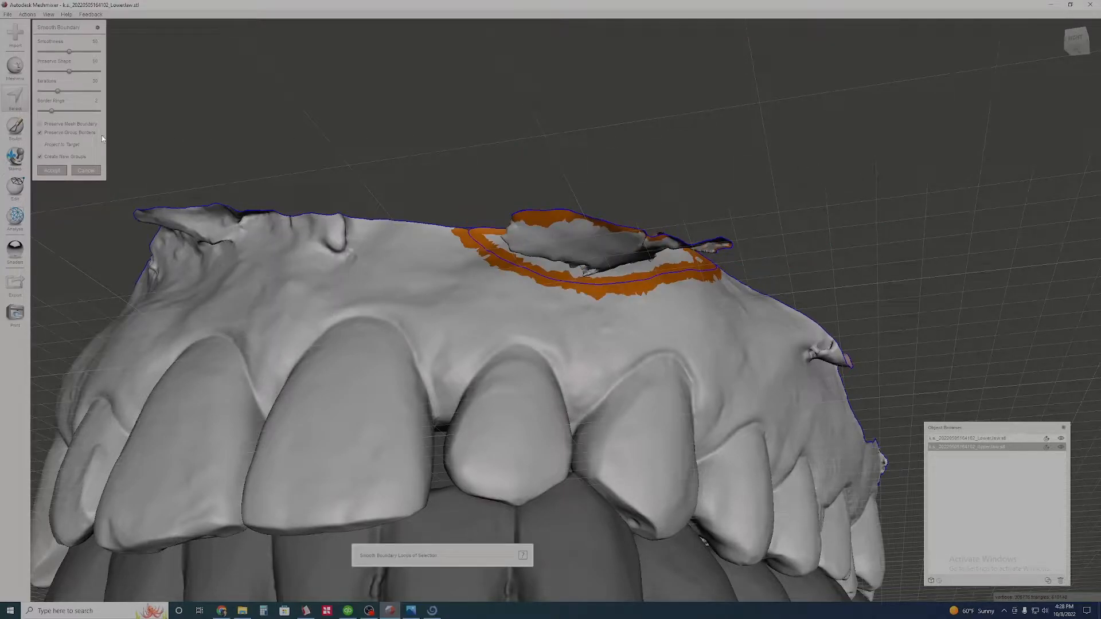
right_drag(451, 153, 480, 239)
right_drag(632, 201, 611, 164)
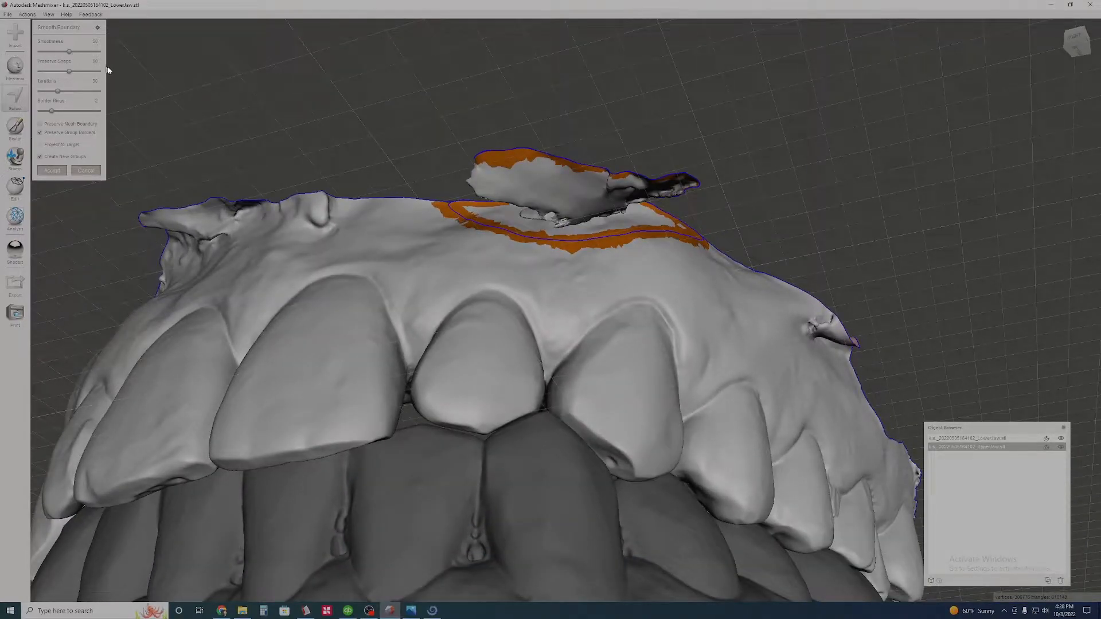
key(Return)
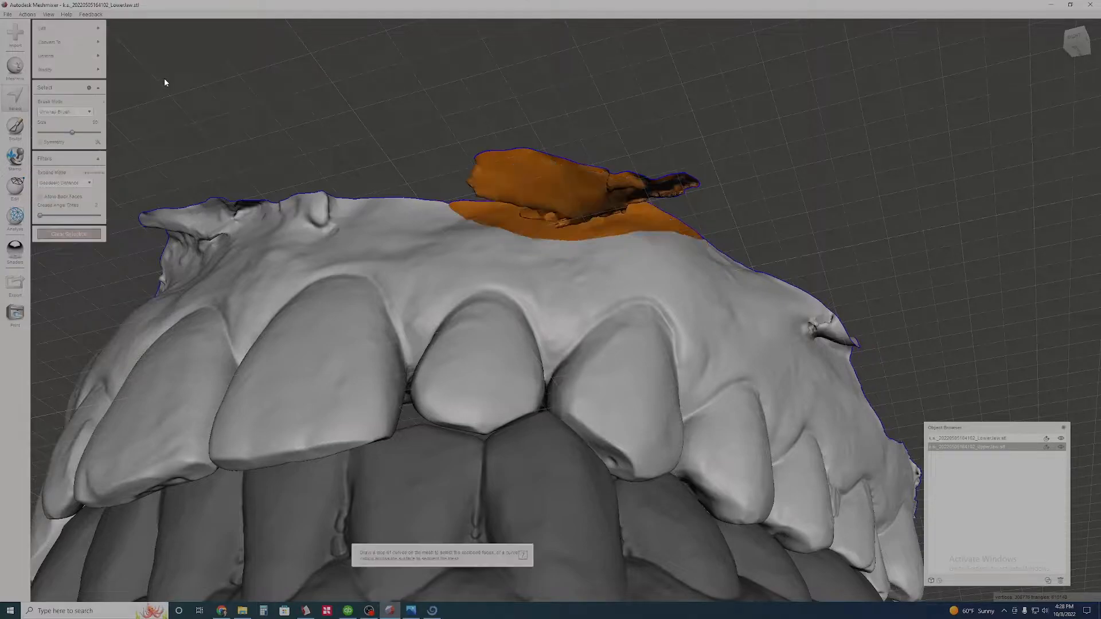
right_drag(501, 147, 496, 155)
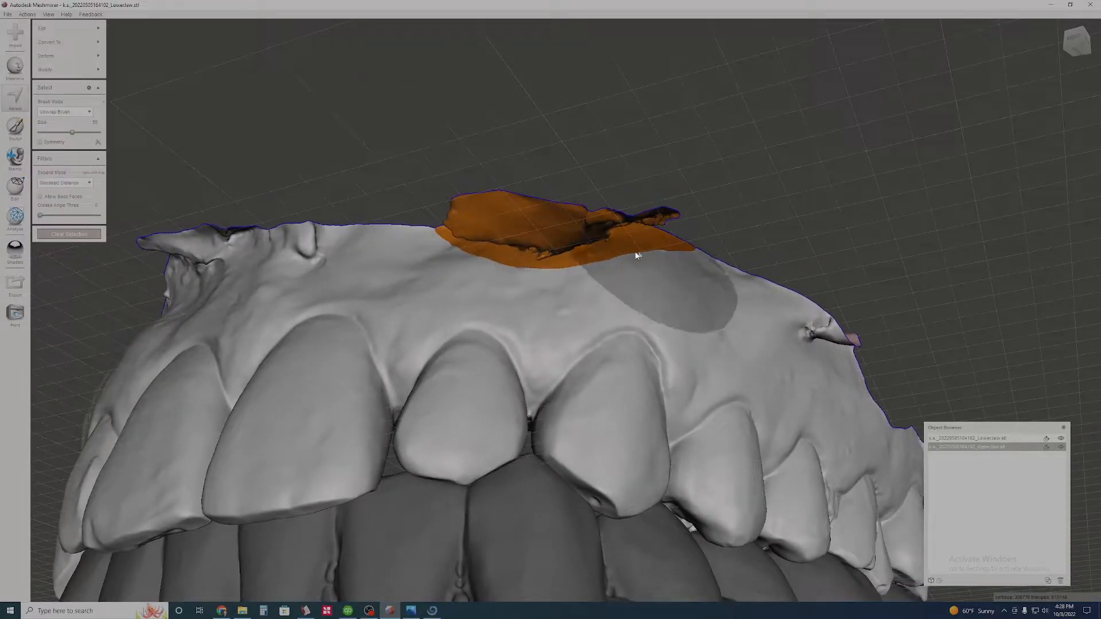
key(Delete)
- Select the uneven upper gum strip on the patient's right front, smooth its selection boundary and remove it
right_drag(709, 132, 499, 205)
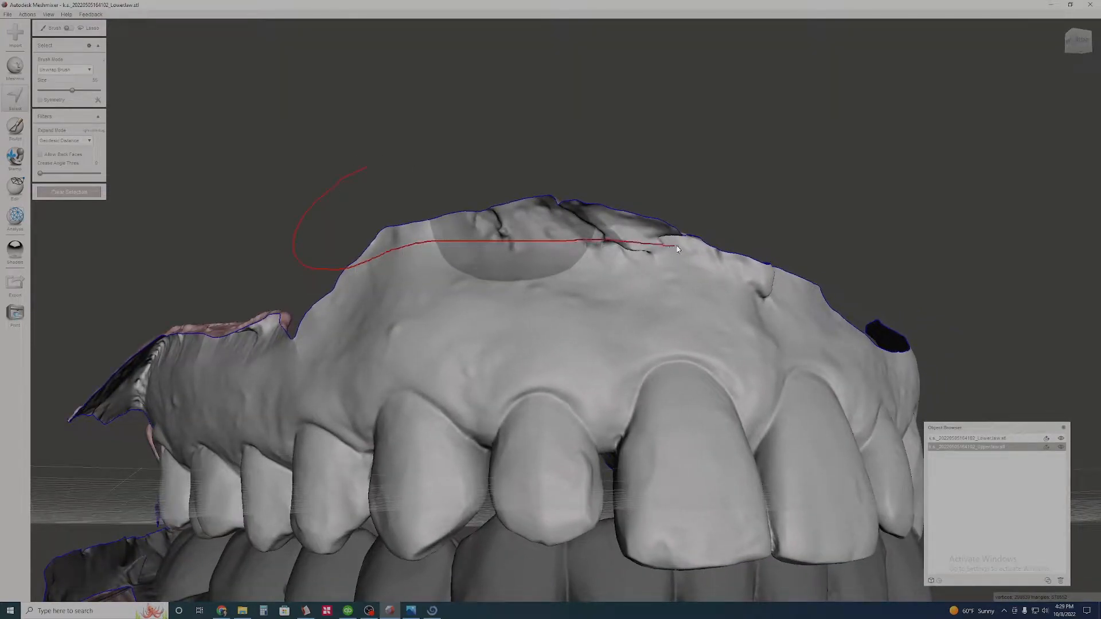
drag(803, 180, 820, 104)
right_drag(494, 201, 517, 249)
scroll(517, 253, up, 3)
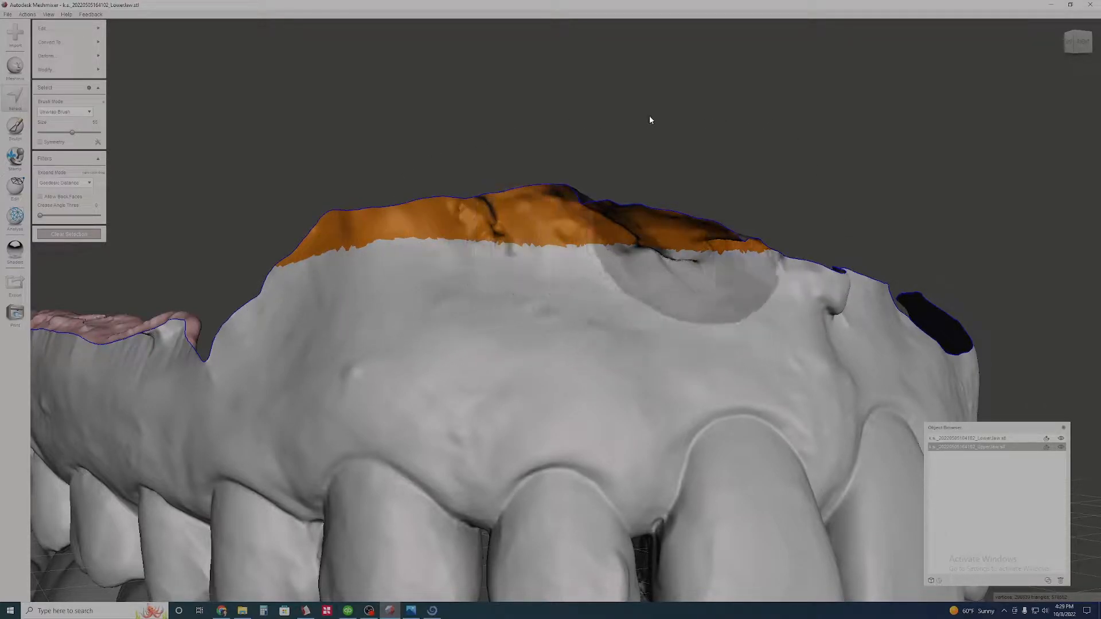
mouse_move(79, 29)
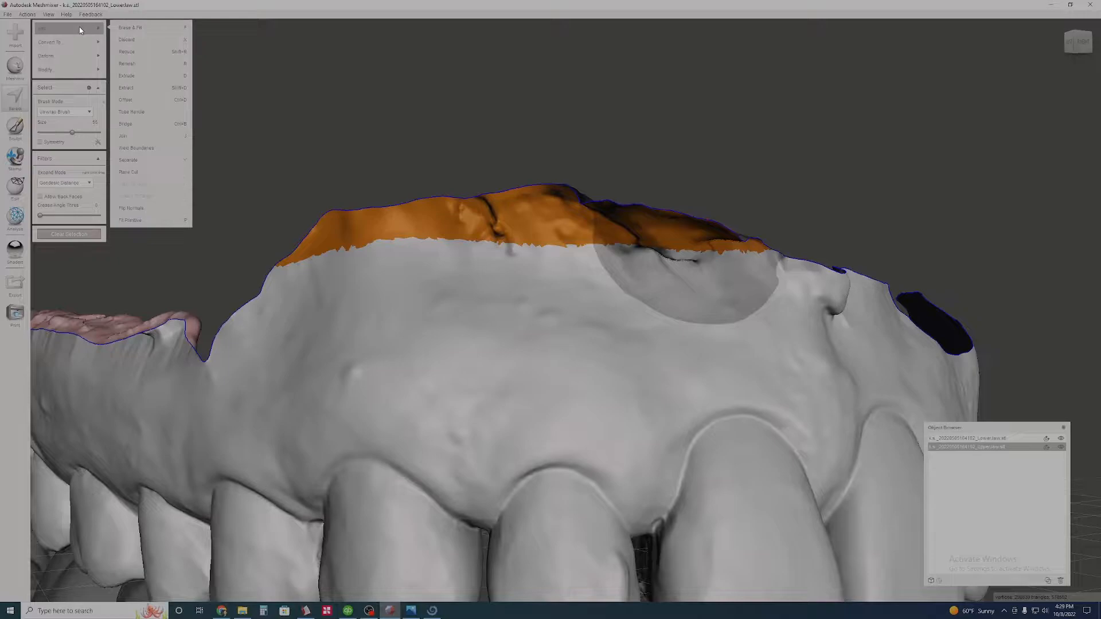
mouse_move(73, 78)
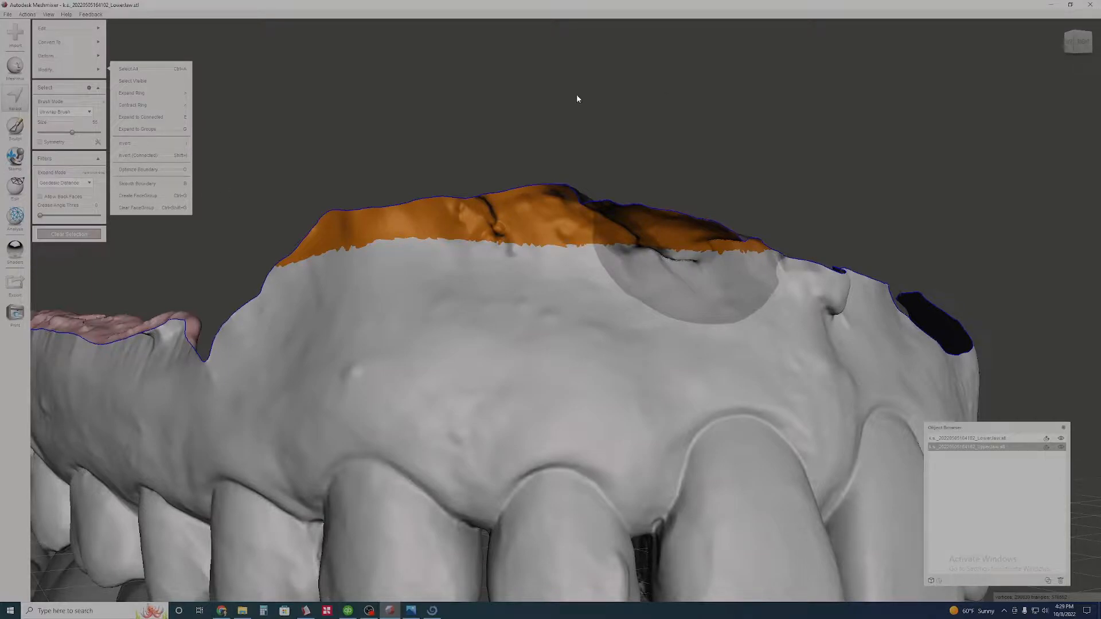
key(b)
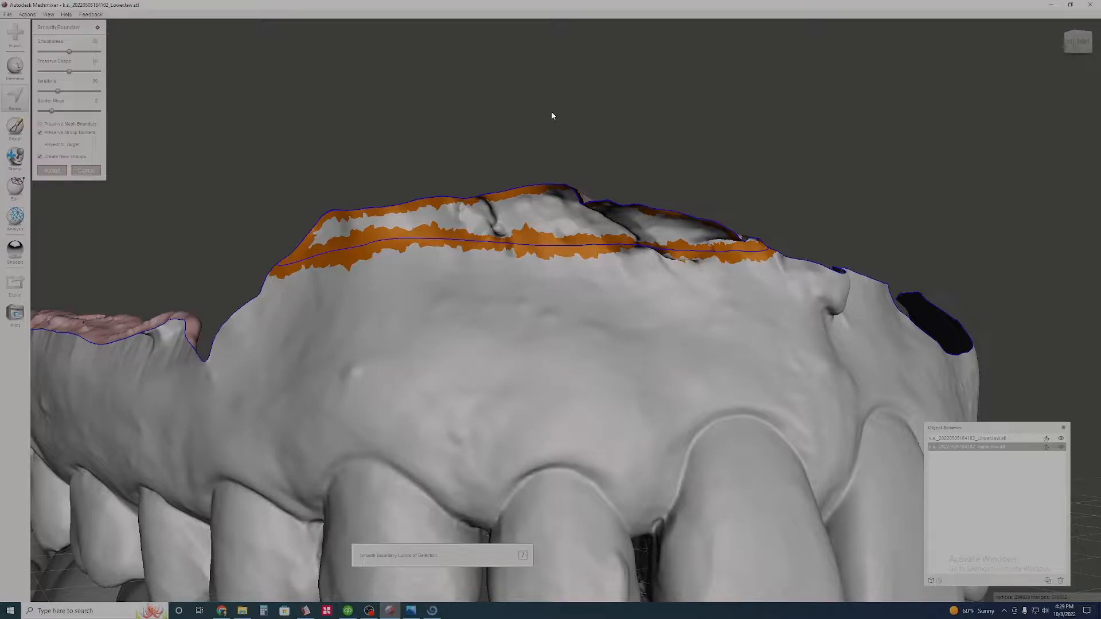
key(Return)
- Hide the lower jaw scan to expose the upper jaw's right back teeth
mouse_move(550, 121)
right_down()
mouse_move(363, 226)
mouse_move(399, 232)
mouse_move(425, 197)
mouse_move(486, 221)
mouse_move(502, 256)
right_up()
scroll(501, 256, down, 5)
right_drag(823, 369, 904, 388)
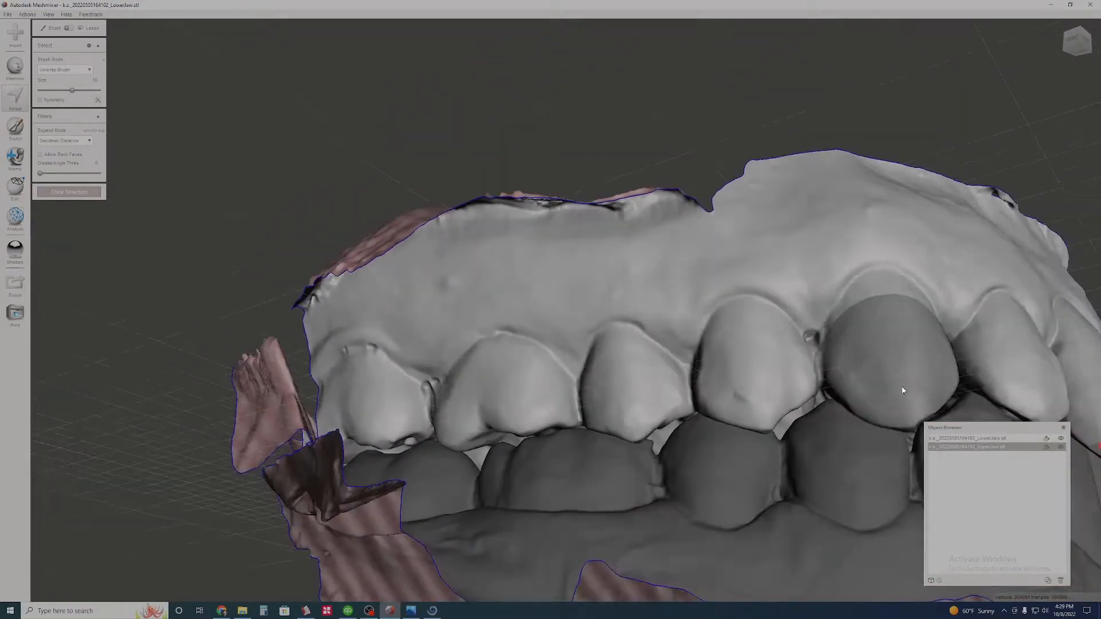
click(1062, 439)
mouse_move(675, 370)
right_down()
mouse_move(591, 281)
mouse_move(591, 294)
mouse_move(545, 290)
mouse_move(539, 270)
right_up()
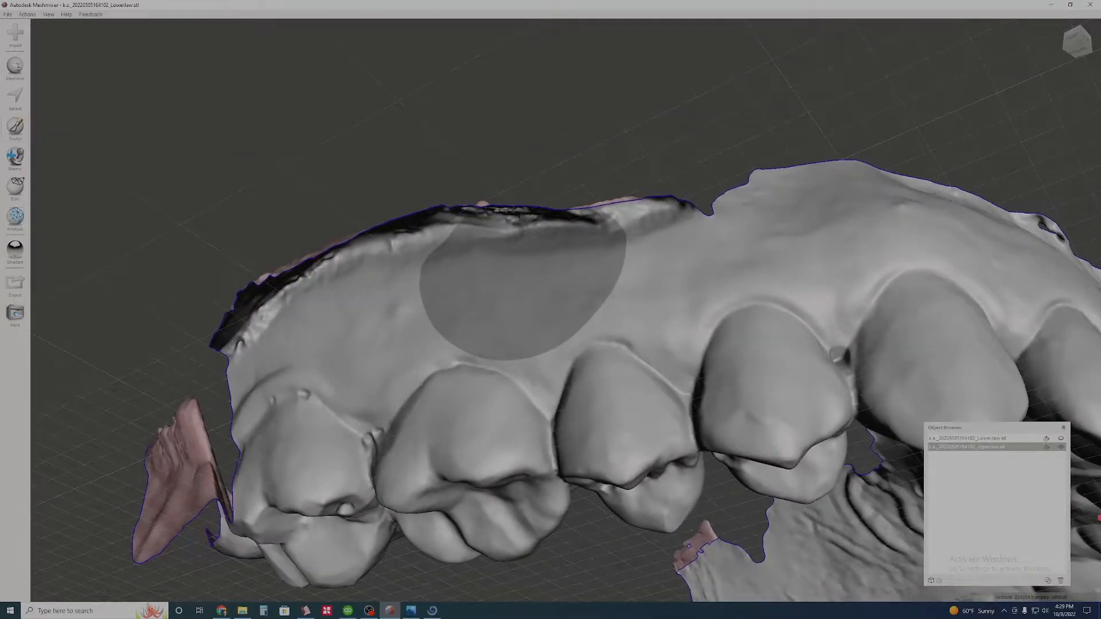
- Select the rough gum edge above the right back teeth, smooth the selection boundary and delete the strip
click(16, 106)
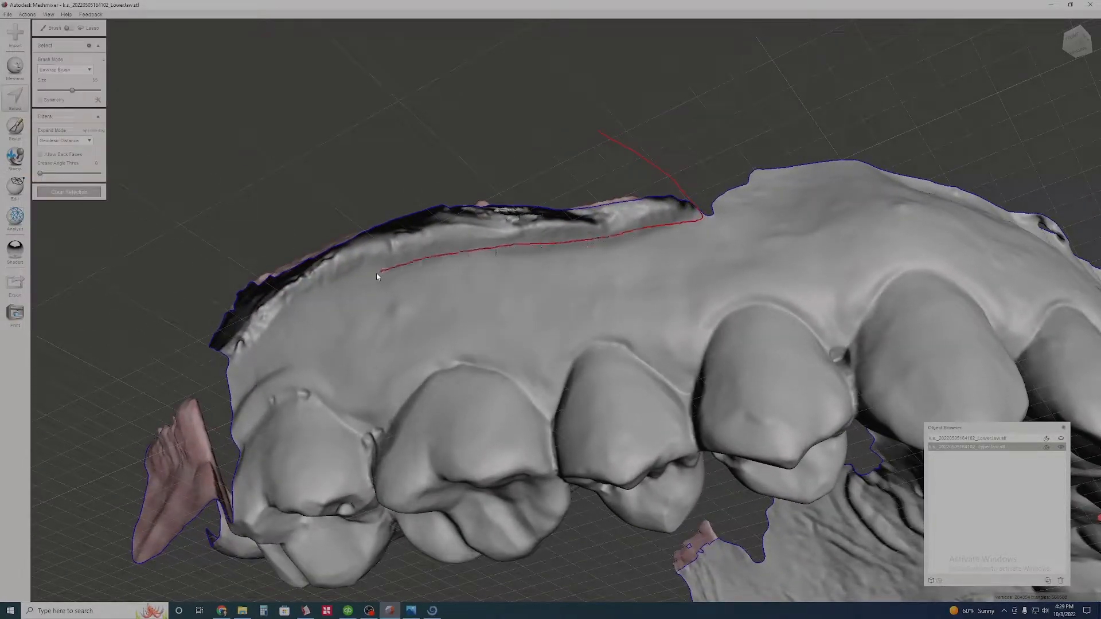
drag(224, 378, 225, 380)
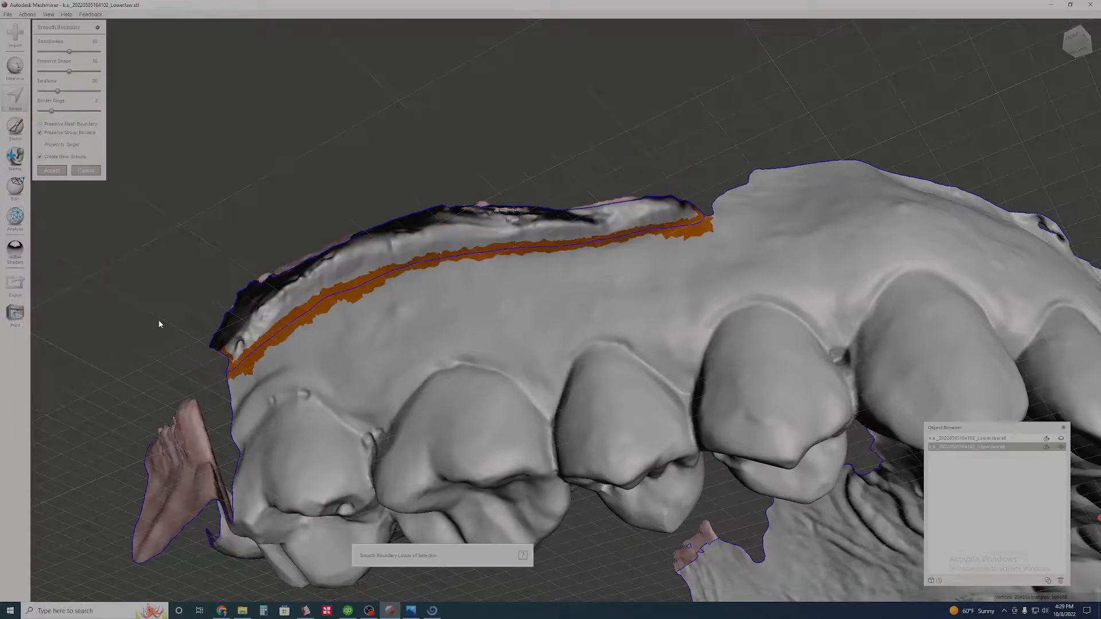
key(Delete)
- Select the arch end behind a cut through the right last molar, smooth the selection boundary and delete it
right_drag(349, 330, 445, 304)
middle_drag(445, 305, 549, 327)
right_drag(549, 327, 524, 298)
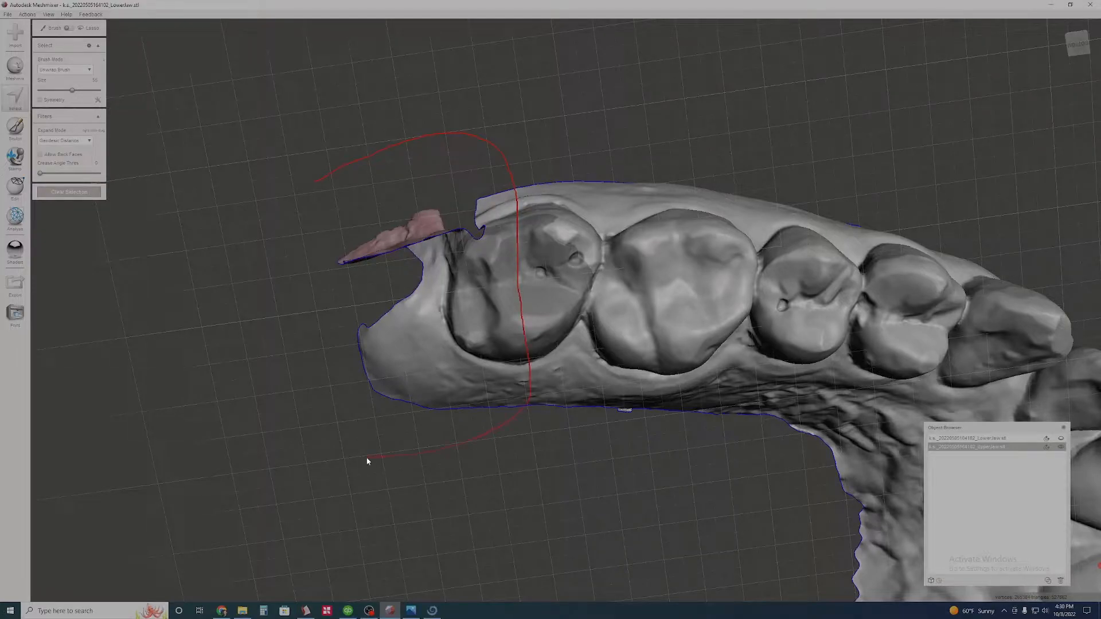
drag(392, 455, 347, 458)
key(b)
key(Return)
key(Delete)
- Select the sharp palatal gum corner behind the right molars, smooth the selection boundary and delete the corner
right_drag(377, 421, 612, 321)
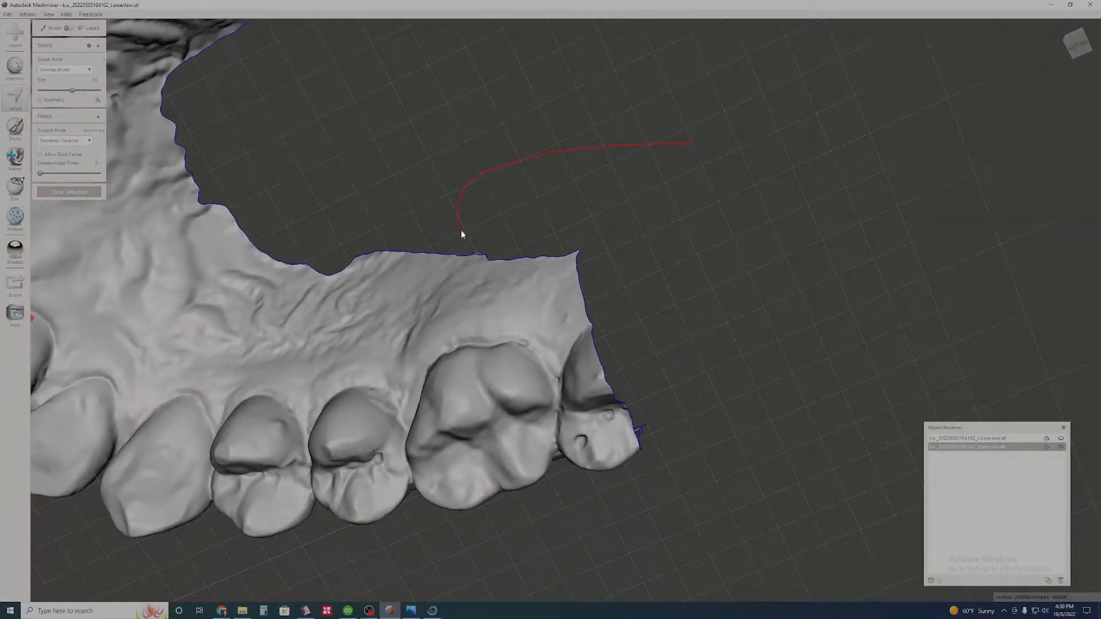
drag(593, 344, 594, 347)
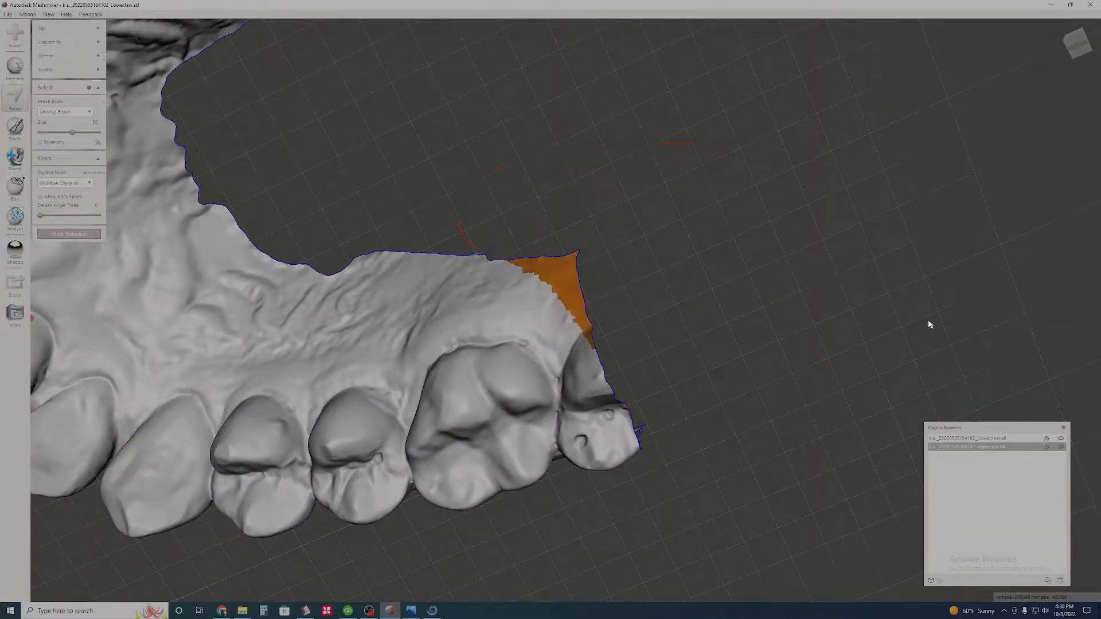
key(b)
key(Return)
key(Delete)
- Select the outer gum corner above the right last molar, smooth the selection boundary and delete the corner
right_drag(740, 277, 547, 147)
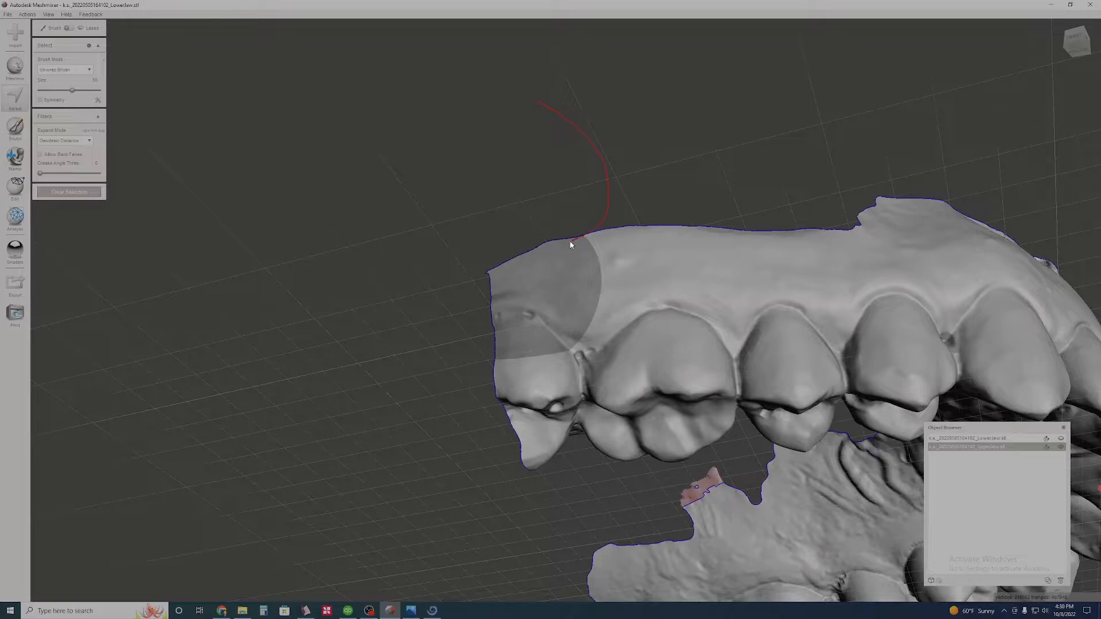
drag(194, 322, 193, 322)
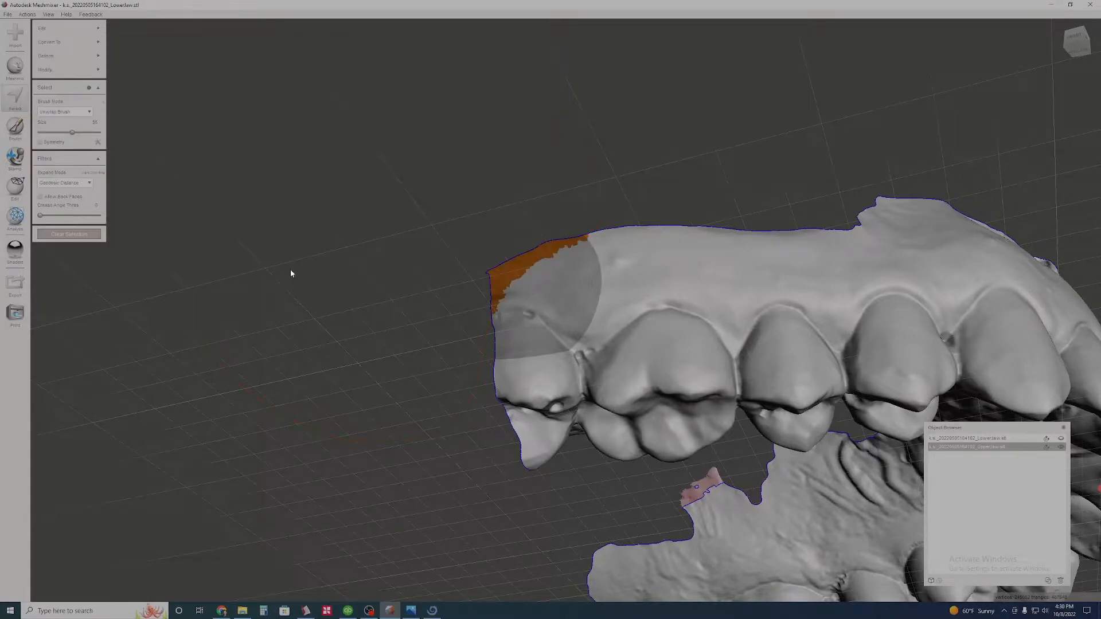
key(b)
key(Return)
key(Delete)
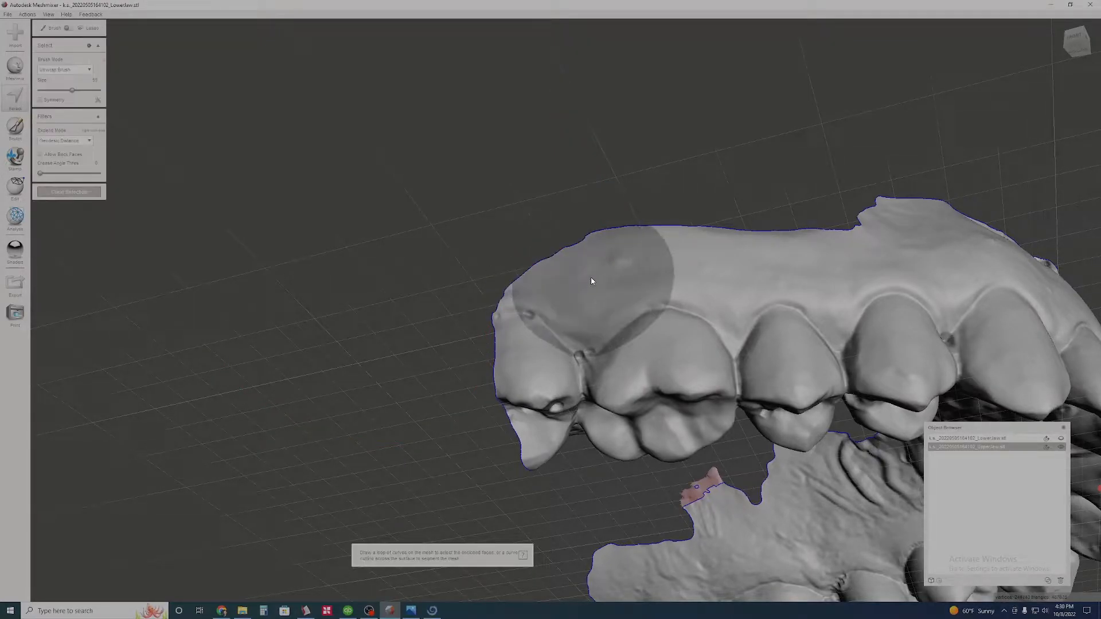
- Try to trim the tissue behind the left last molar by selecting it, smoothing the selection boundary and deleting it
mouse_move(657, 300)
right_down()
mouse_move(639, 285)
mouse_move(638, 263)
mouse_move(668, 249)
mouse_move(726, 273)
mouse_move(754, 219)
mouse_move(684, 248)
mouse_move(683, 183)
mouse_move(670, 298)
right_up()
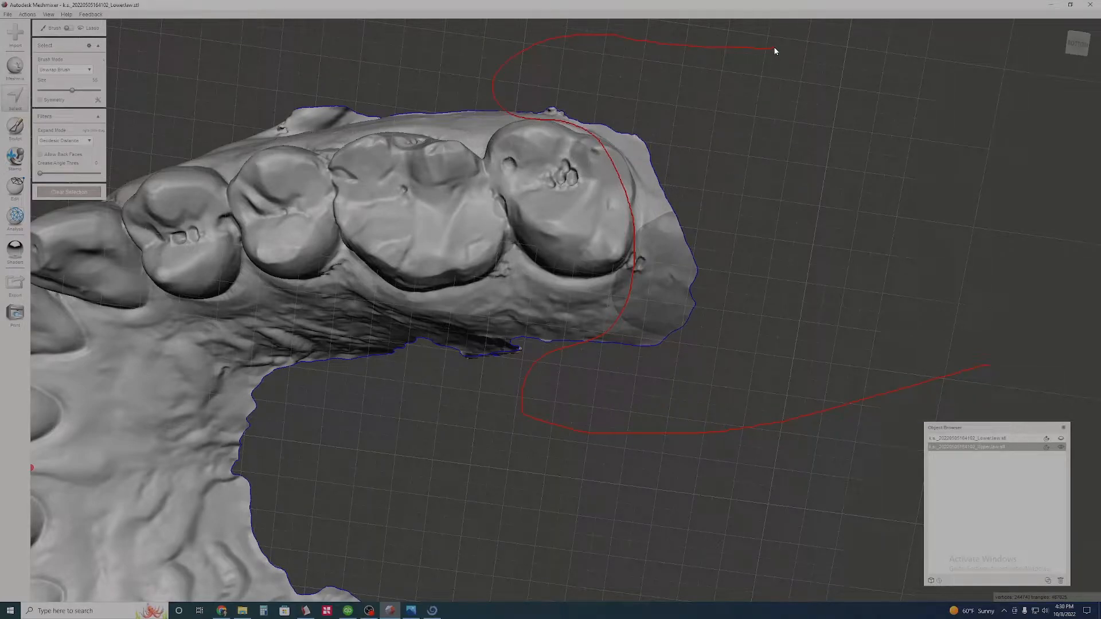
drag(971, 373, 975, 370)
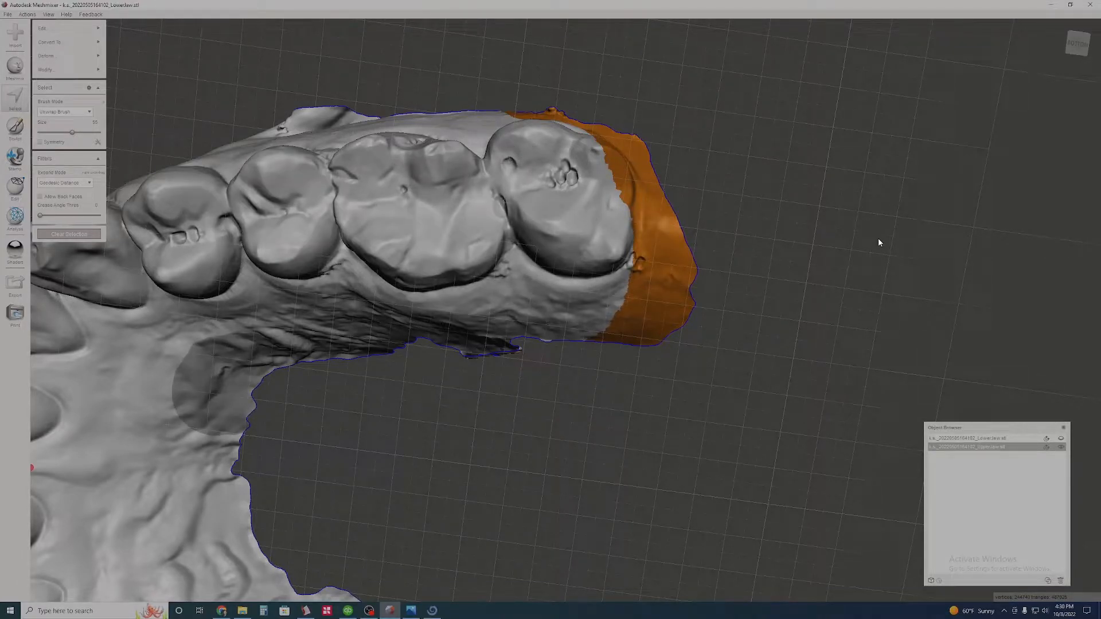
key(b)
key(Return)
key(Delete)
- Undo the deletion behind the left last molar and clear the restored selection
scroll(762, 255, down, 5)
right_drag(762, 255, 634, 310)
scroll(591, 335, up, 4)
key(Escape)
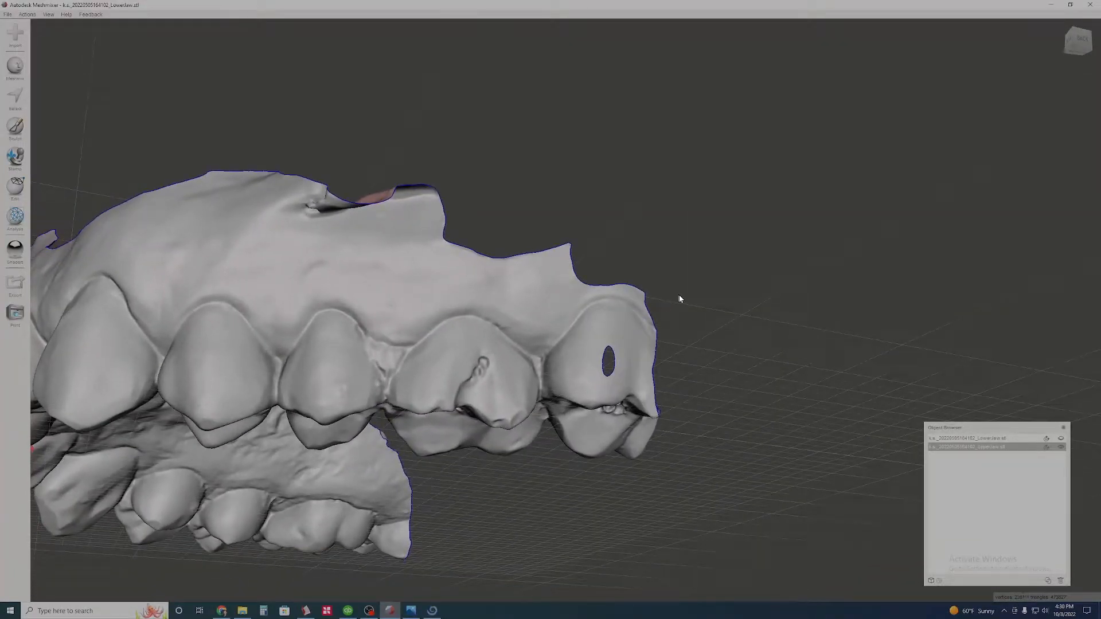
key(ctrl+z)
right_drag(696, 351, 713, 334)
right_drag(539, 385, 697, 285)
mouse_move(622, 132)
right_down()
mouse_move(594, 192)
mouse_move(623, 270)
right_up()
scroll(626, 271, up, 3)
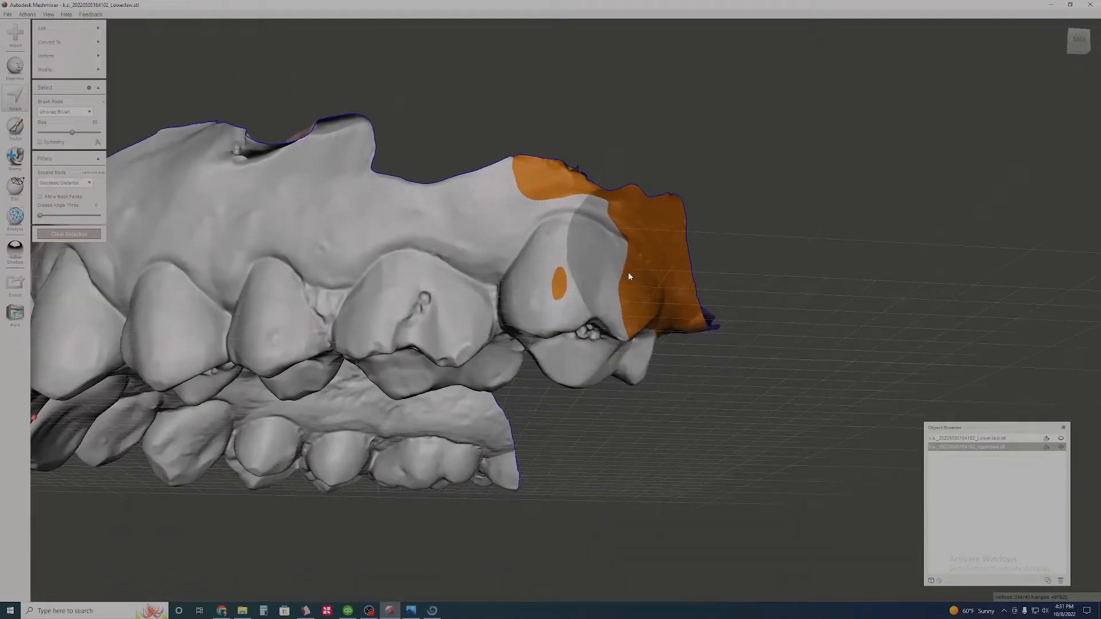
click(82, 235)
- Select the excess tissue behind the left last molar together with the back edge of that tooth
click(18, 104)
right_drag(507, 157, 529, 101)
scroll(531, 100, down, 3)
right_drag(594, 137, 585, 118)
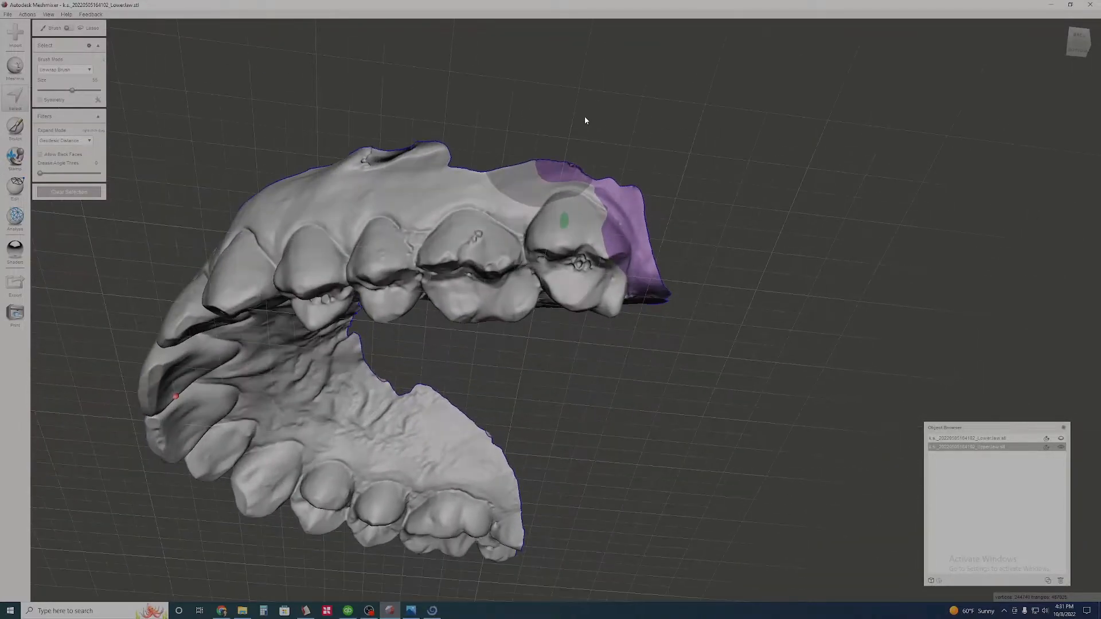
mouse_move(526, 169)
mouse_down()
mouse_move(605, 247)
mouse_move(603, 311)
mouse_up()
drag(817, 304, 649, 283)
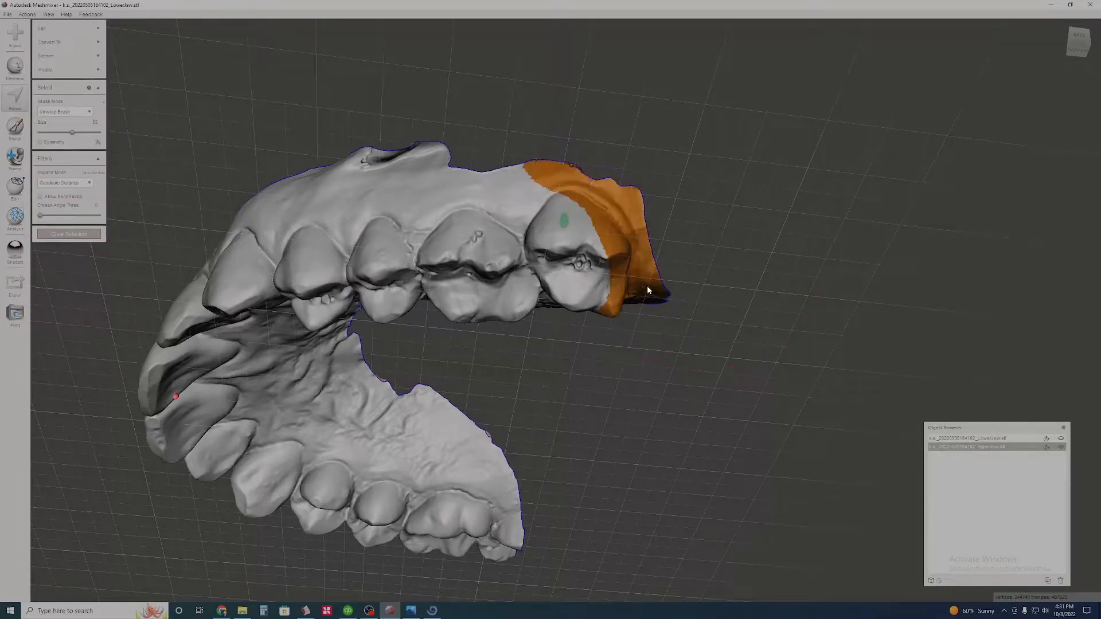
- Reduce the selection brush size and extend the selection across the palatal gum beside the left last molar
right_drag(649, 284, 645, 181)
scroll(638, 299, up, 5)
right_drag(686, 280, 364, 286)
click(55, 133)
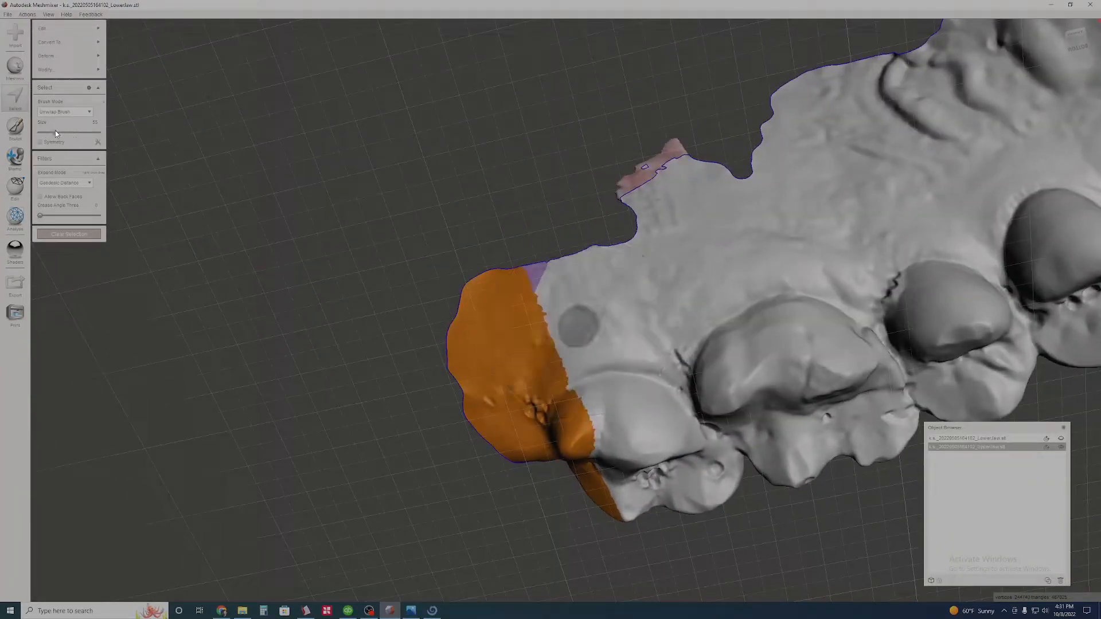
mouse_move(560, 356)
mouse_down()
mouse_move(581, 281)
mouse_move(533, 278)
mouse_up()
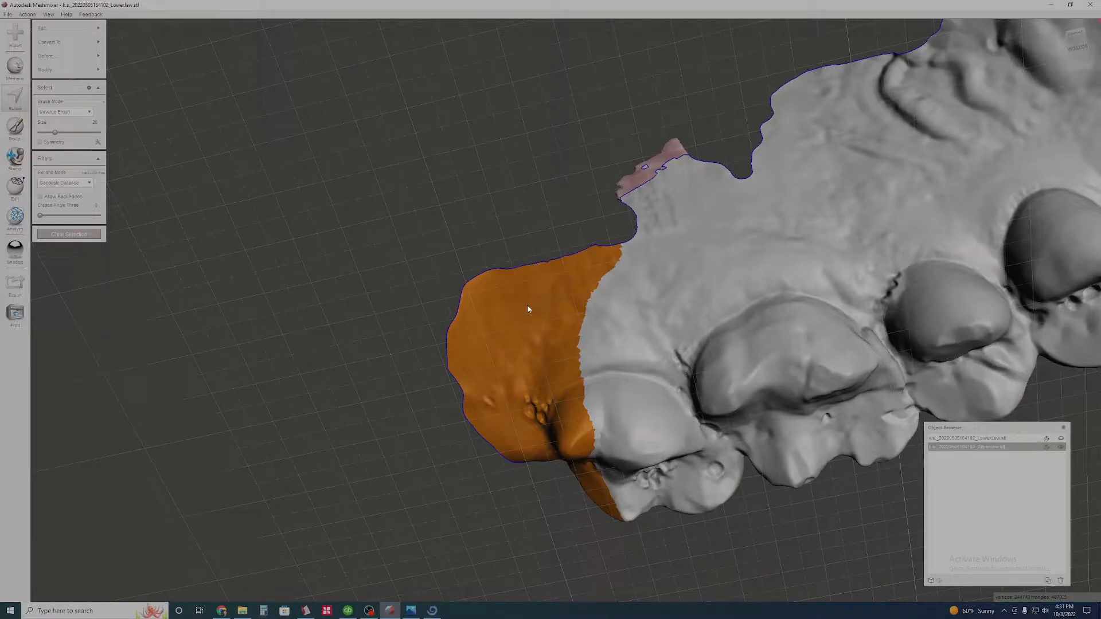
- Smooth the boundary of the selection behind the left last molar and delete the selected tissue
key(b)
key(a)
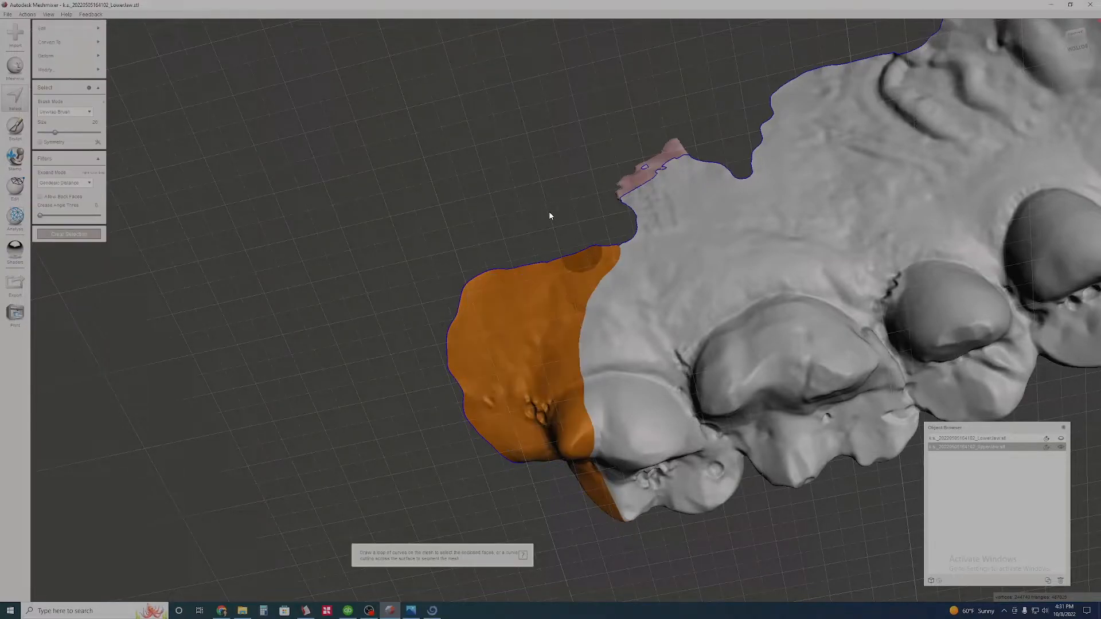
key(x)
scroll(544, 215, down, 4)
right_drag(545, 215, 567, 252)
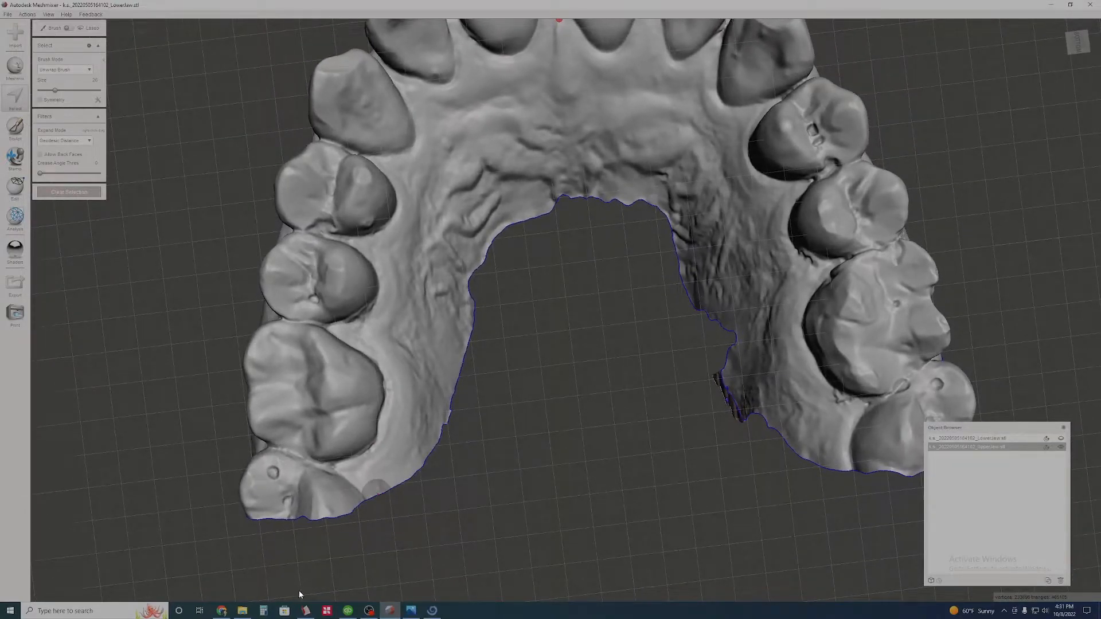
- Select the ragged inner edge of the palate from molar to molar, smooth the selection's boundary and delete the selected tissue
drag(334, 540, 394, 506)
drag(424, 464, 455, 185)
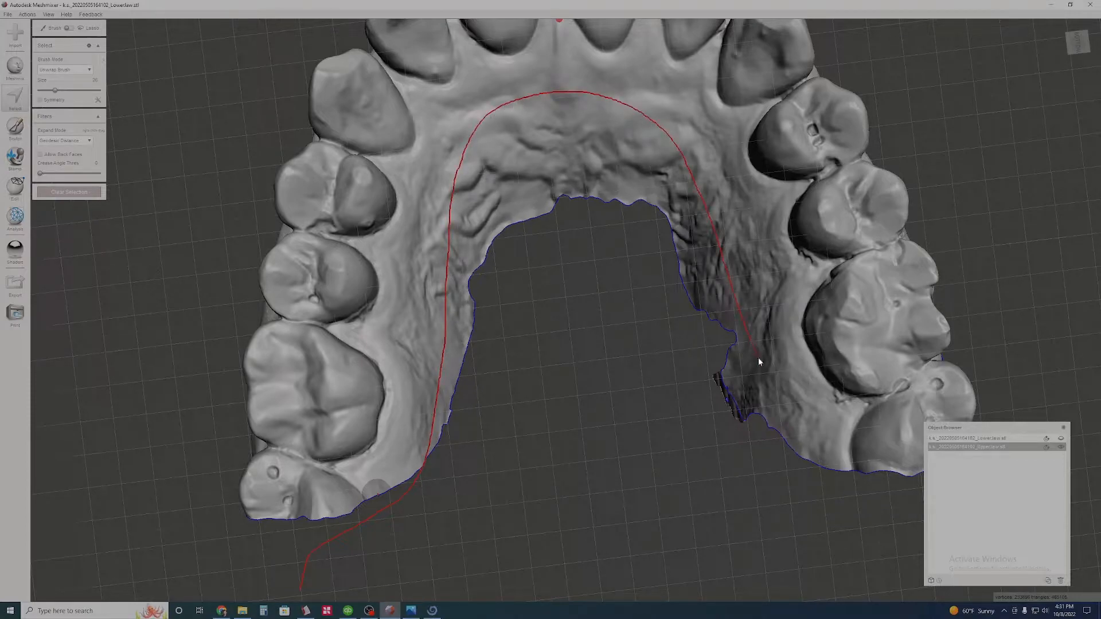
drag(825, 596, 803, 607)
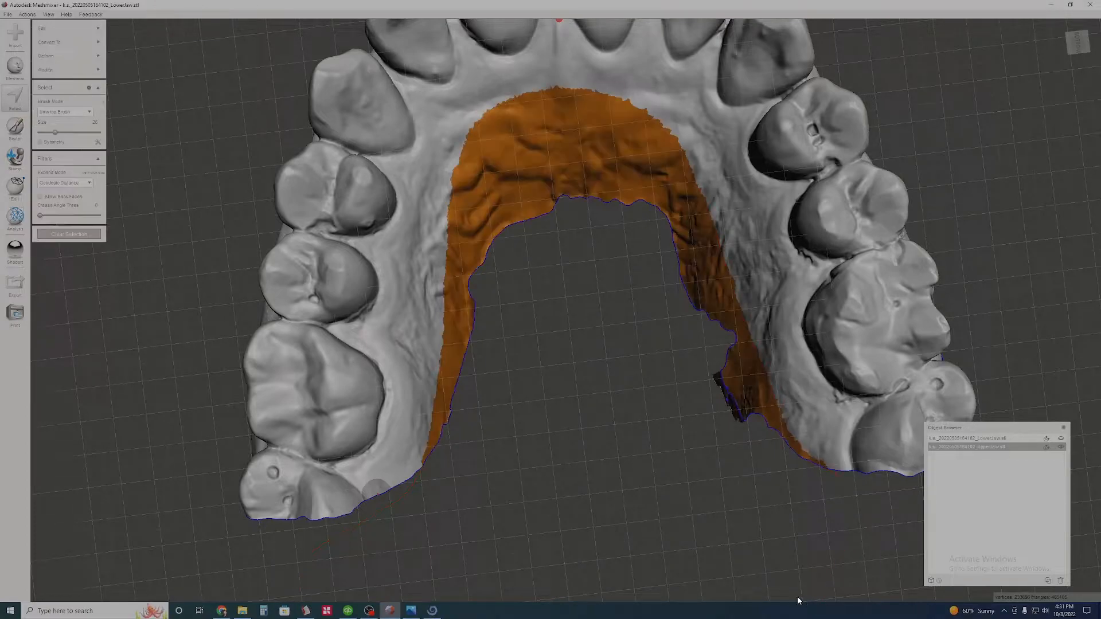
scroll(534, 416, down, 3)
key(Delete)
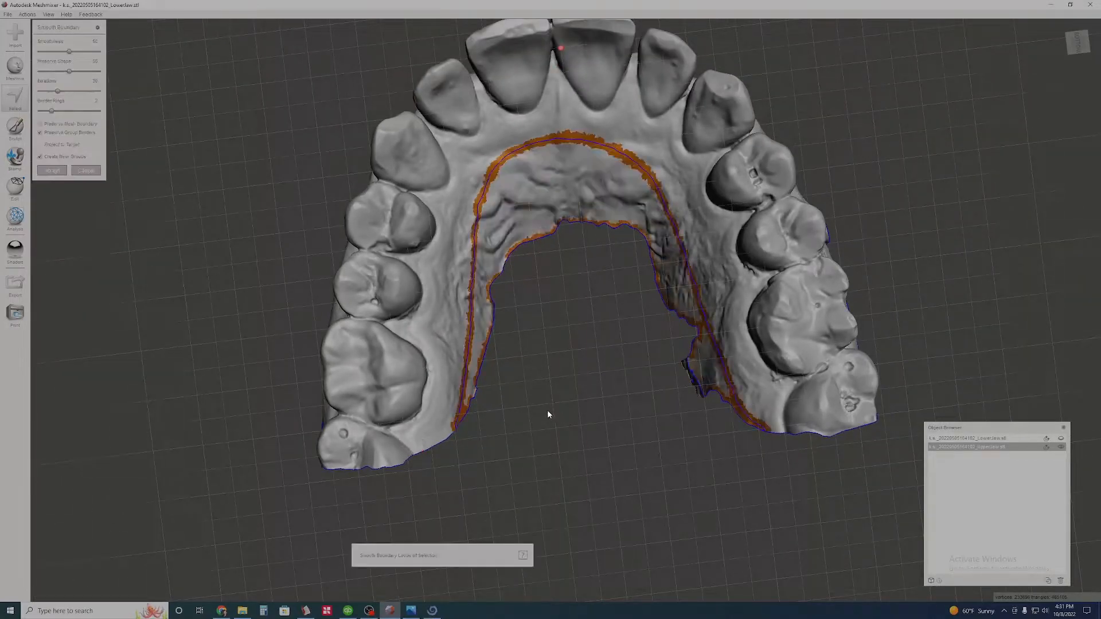
- Select the uneven outer gum edge above the premolars, smooth the selection's boundary and delete the selected tissue
right_drag(558, 285, 528, 330)
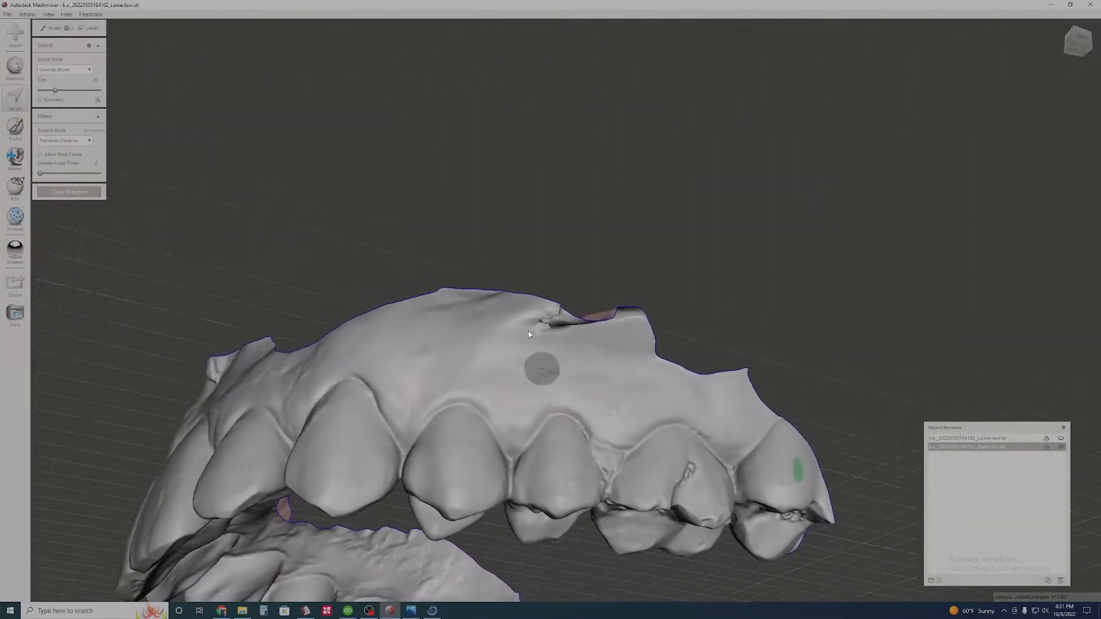
scroll(535, 292, up, 3)
mouse_move(357, 277)
mouse_down()
mouse_move(536, 347)
mouse_move(745, 344)
mouse_up()
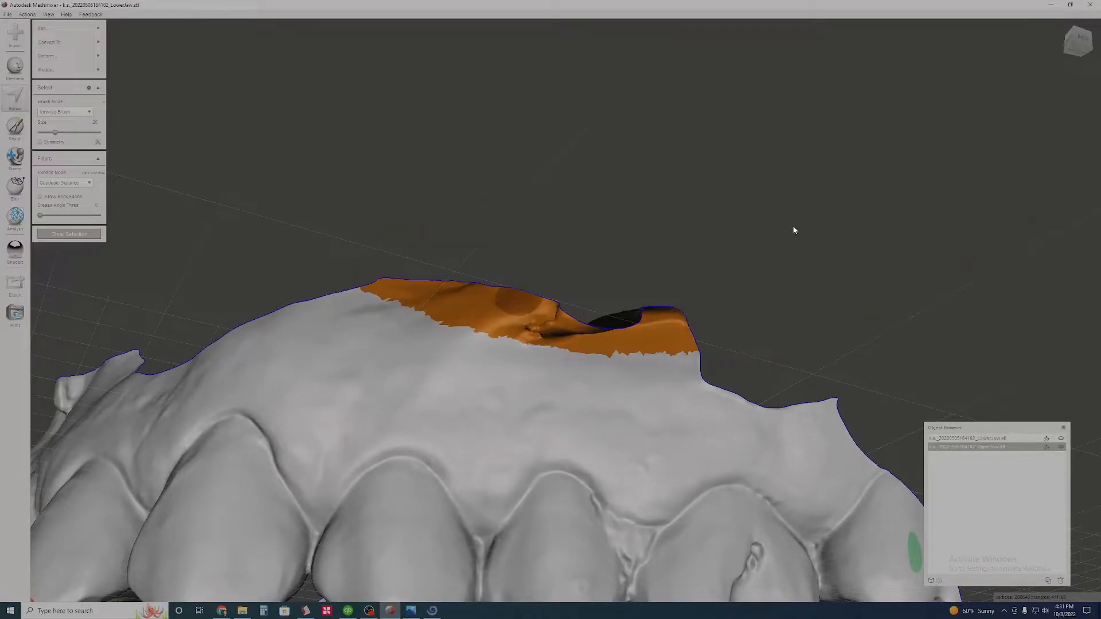
key(b)
key(Return)
key(Delete)
- Trim the remaining raised outer gum edge from the canine back toward the molars, with a smoothed selection boundary
scroll(462, 235, down, 5)
right_drag(462, 236, 576, 191)
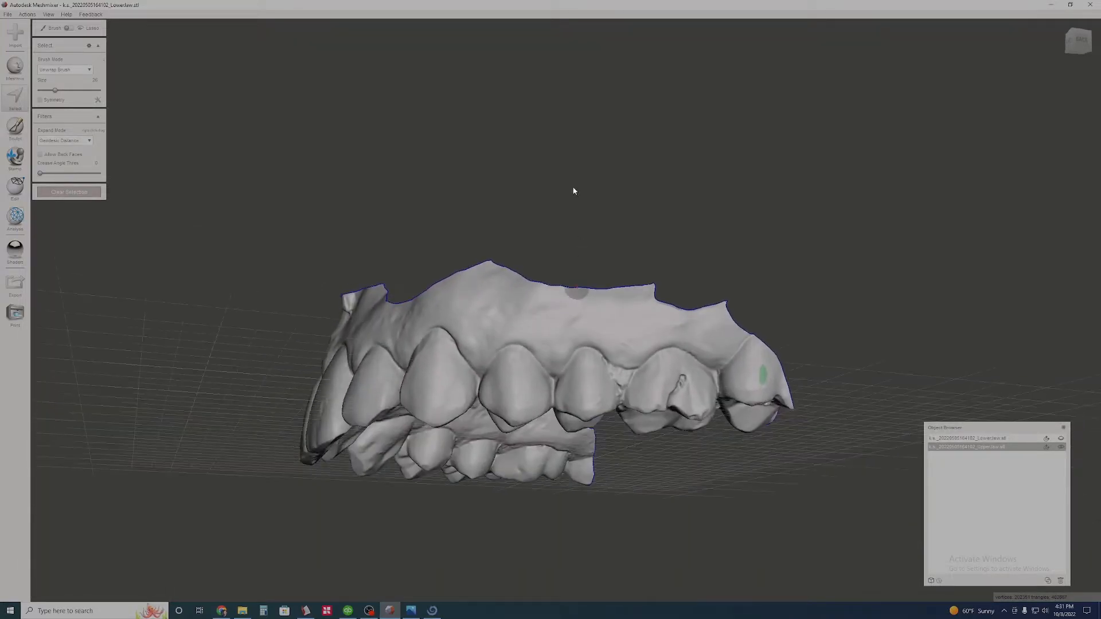
drag(455, 255, 494, 269)
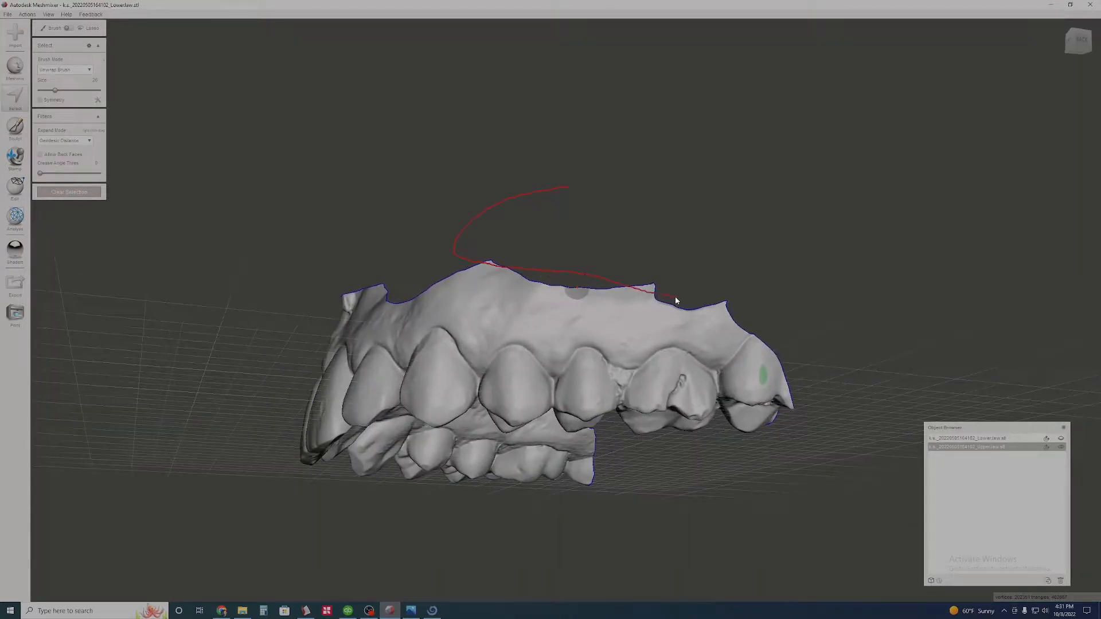
drag(798, 315, 866, 291)
key(b)
key(Return)
key(Delete)
- Export the trimmed upper jaw to the Desktop as a binary STL, adding "mod" to the original Upperjaw file name
right_drag(357, 276, 595, 317)
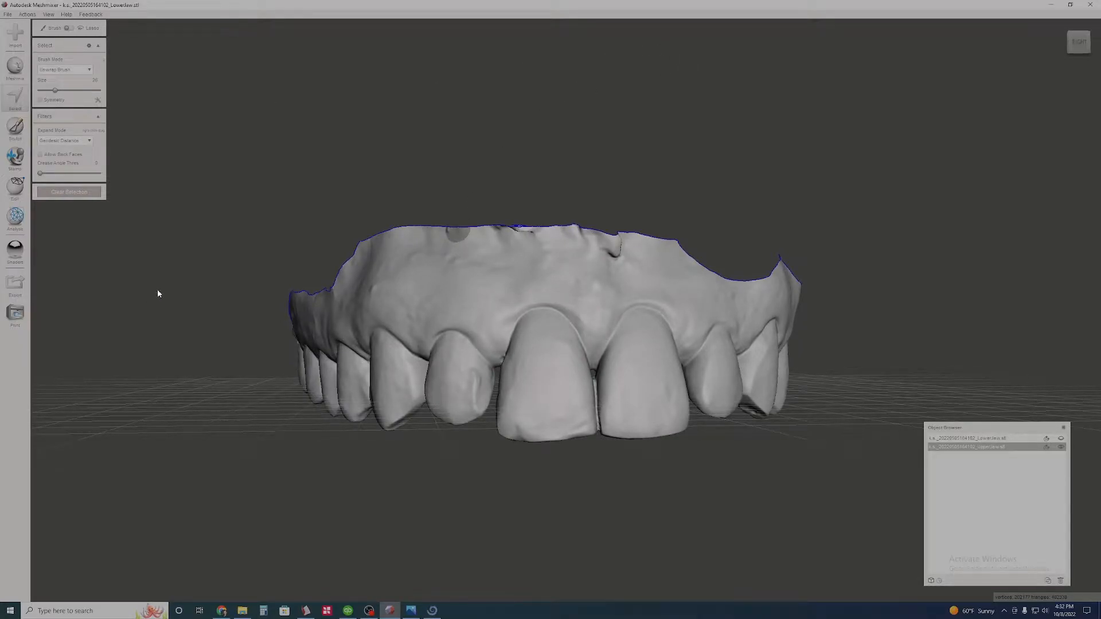
click(30, 296)
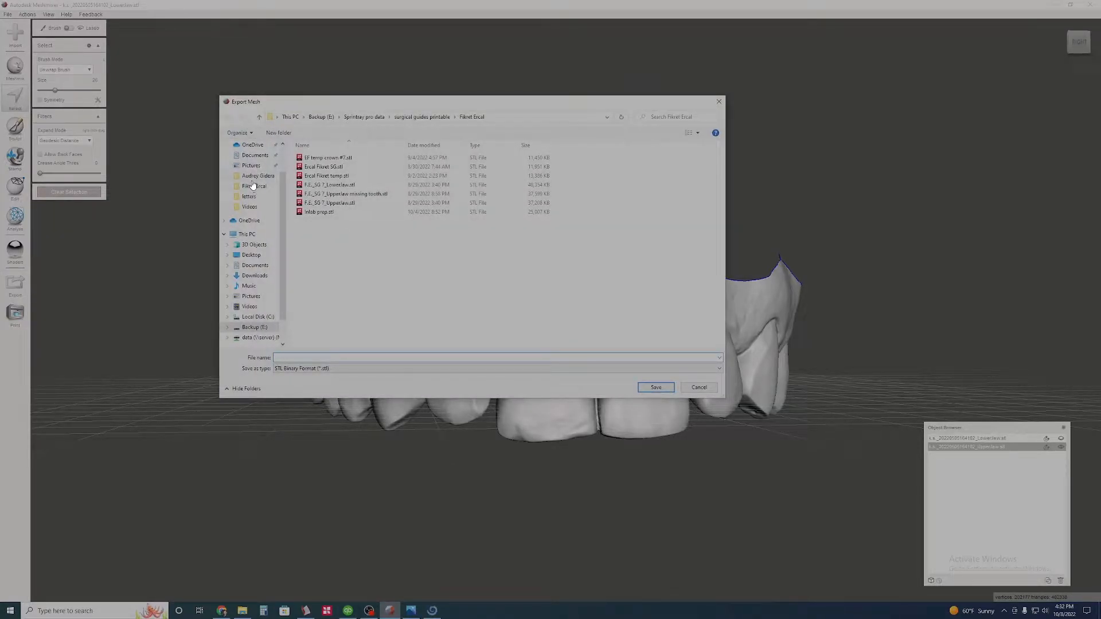
scroll(252, 184, up, 1)
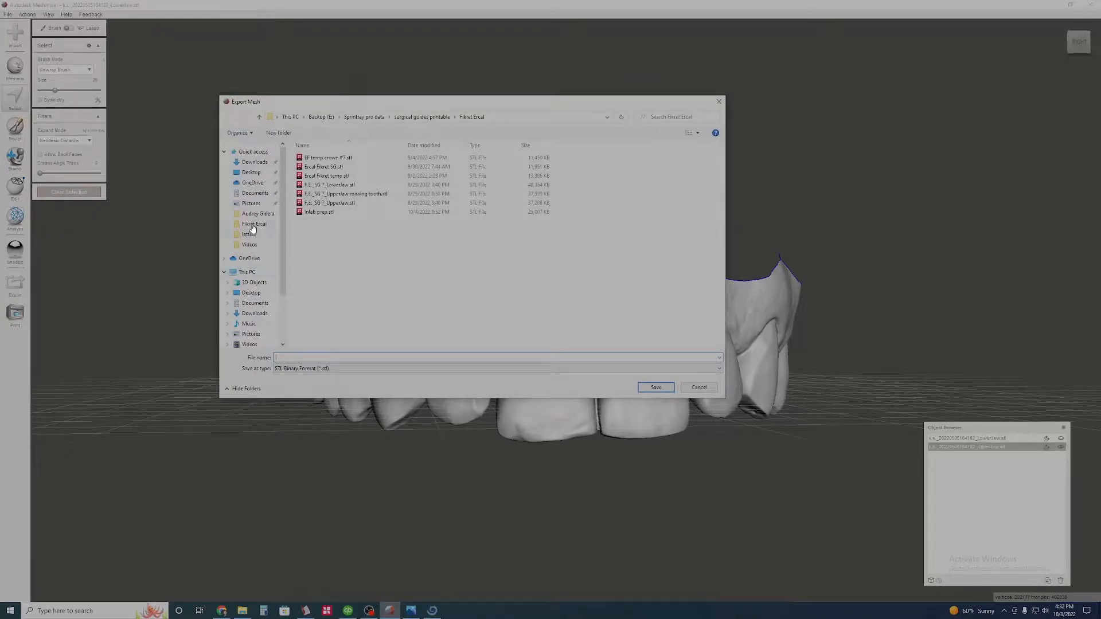
click(251, 172)
scroll(388, 284, down, 5)
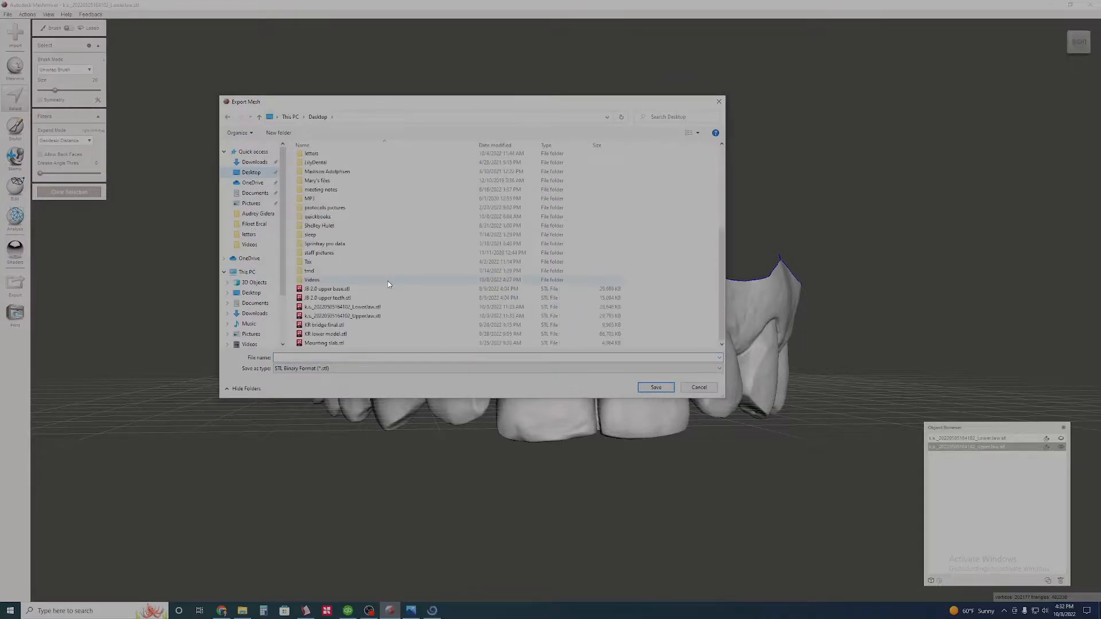
click(345, 316)
click(346, 357)
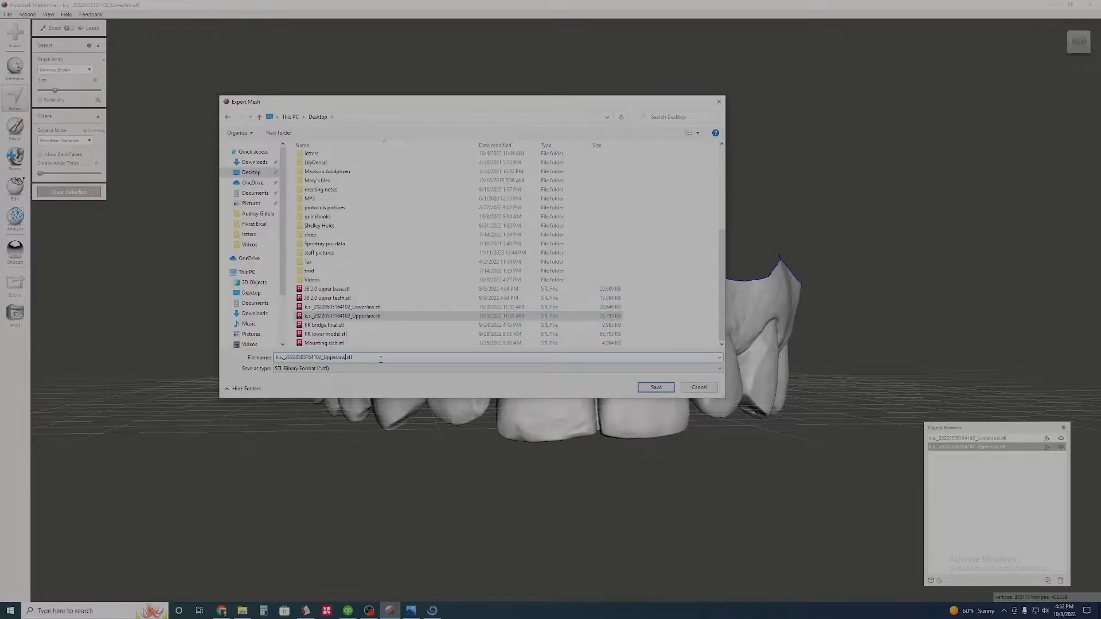
text(mod)
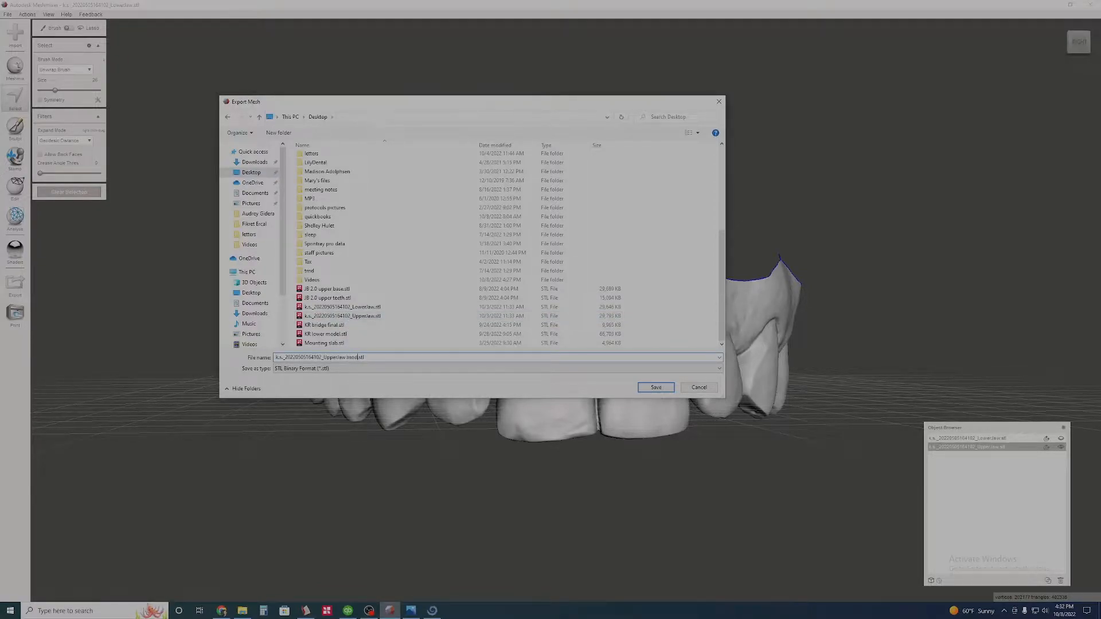
click(657, 385)
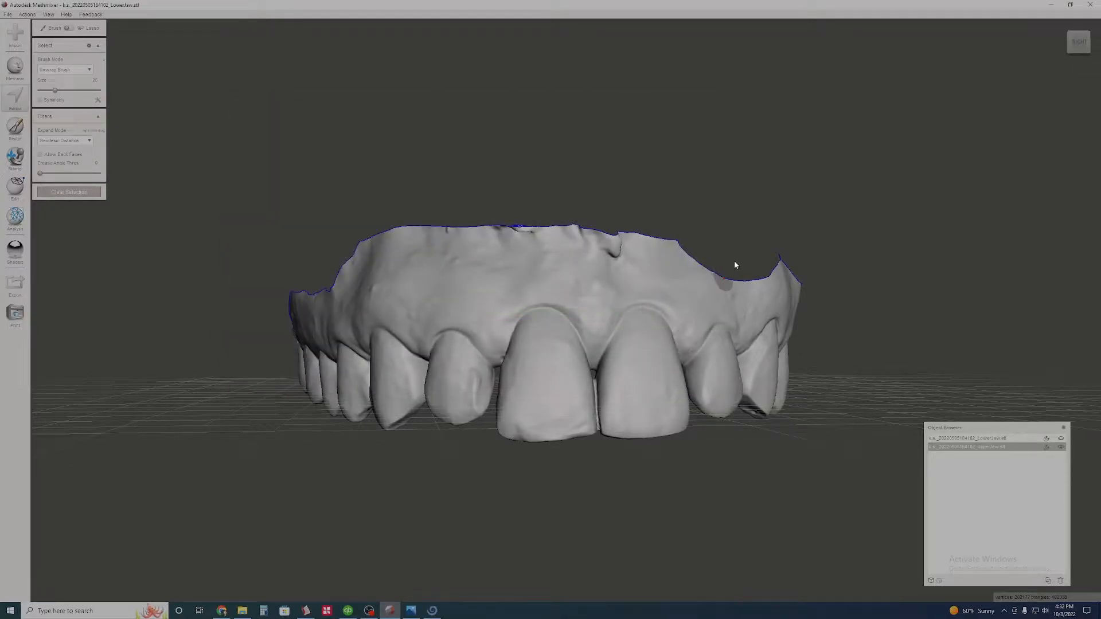
- Minimize Meshmixer, place the exported STL beside the original jaw scans on the desktop, and switch to Blue Sky Plan
click(1052, 6)
drag(16, 545, 438, 190)
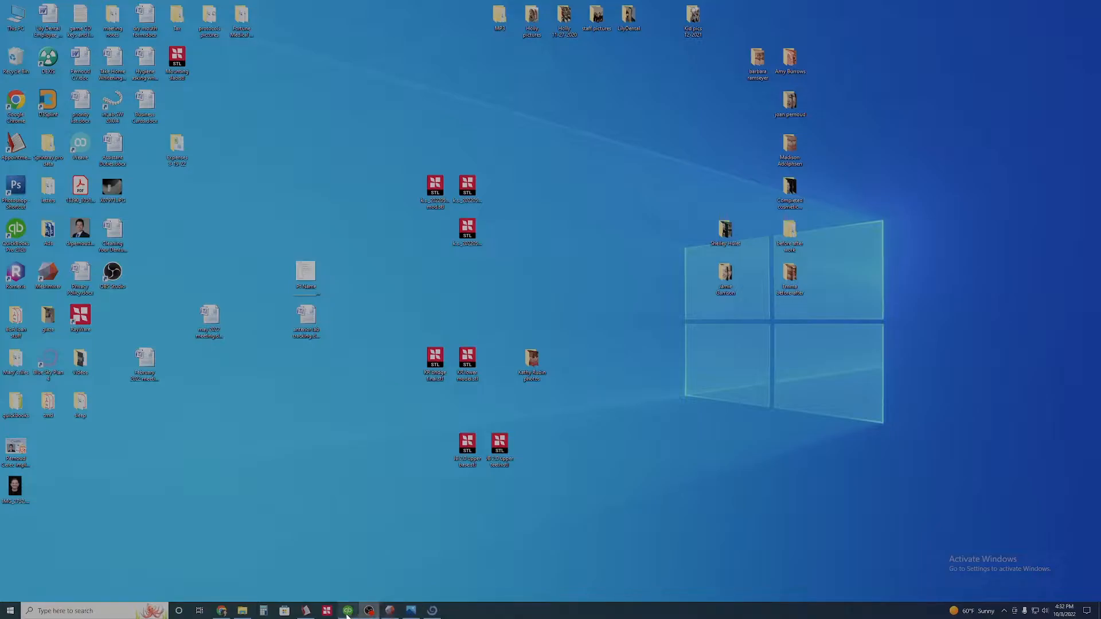
click(432, 610)
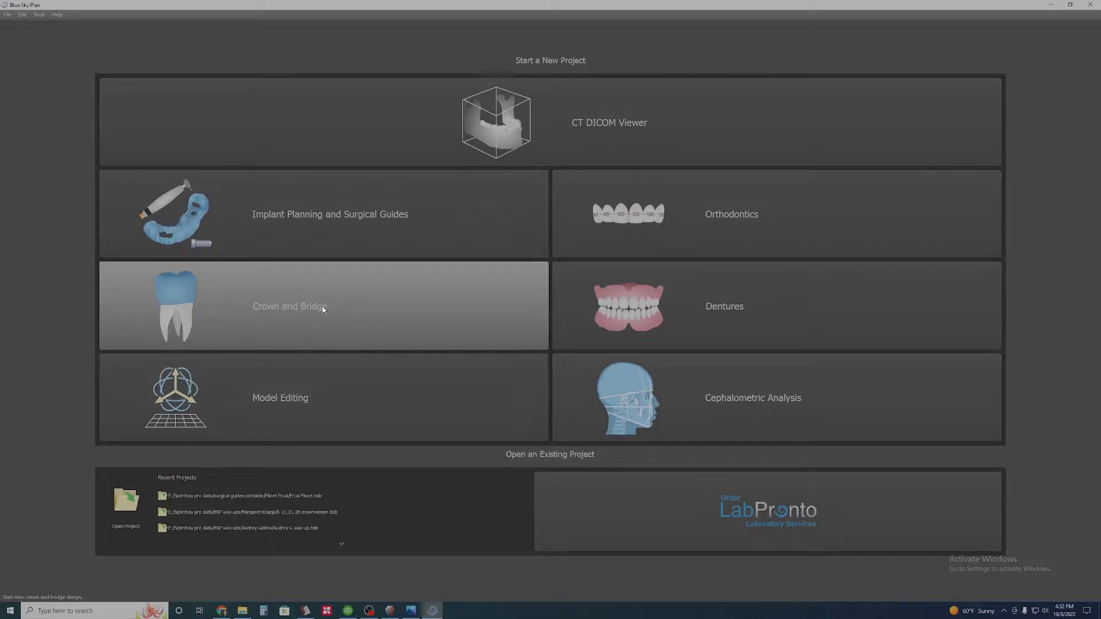
- Start a Model Editing project by importing the modified upper jaw and the original lower jaw STL, skipping the alignment
click(320, 310)
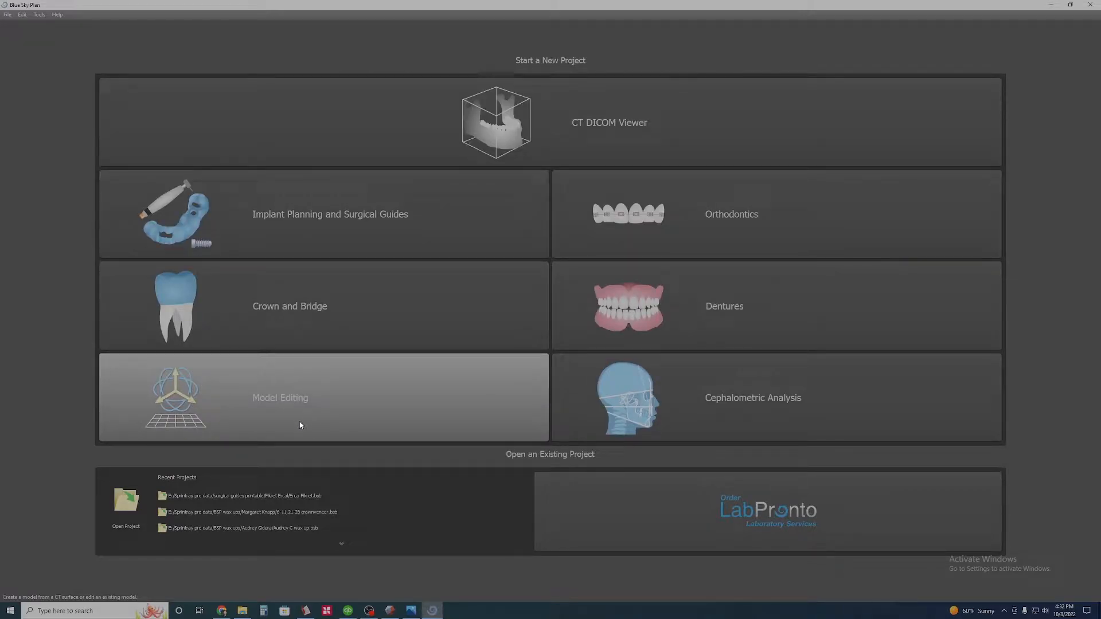
click(299, 425)
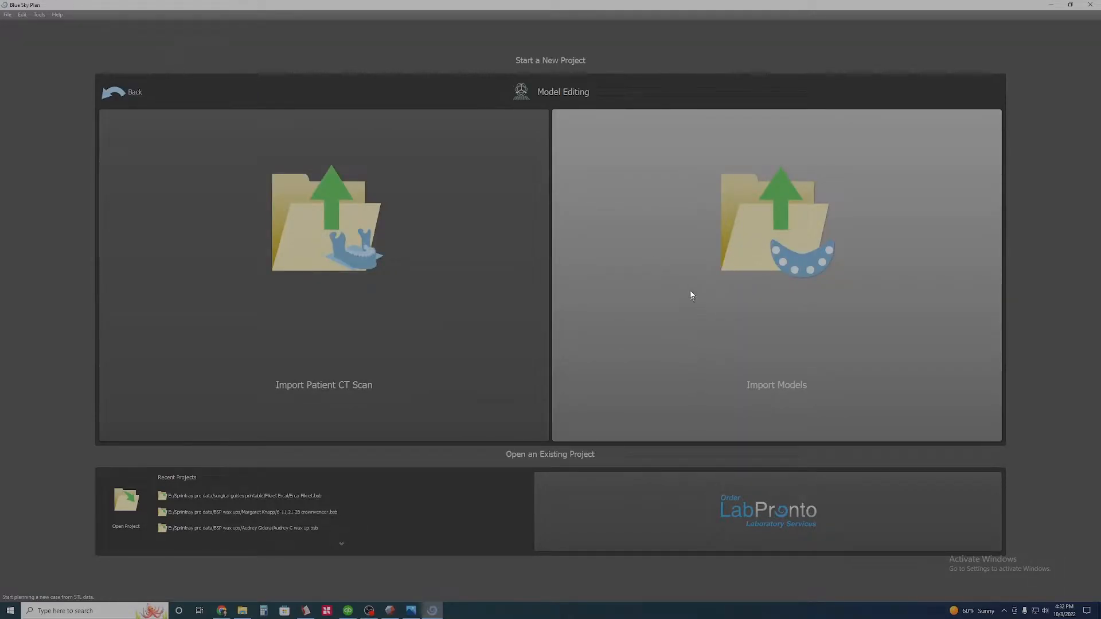
click(690, 289)
scroll(411, 345, down, 7)
click(450, 301)
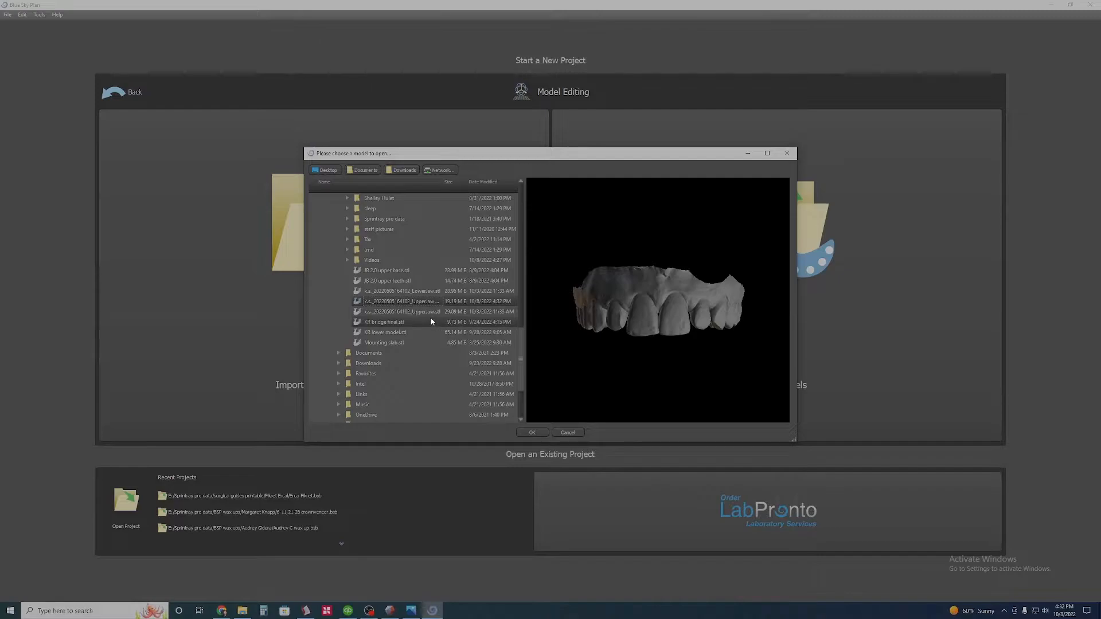
click(425, 290)
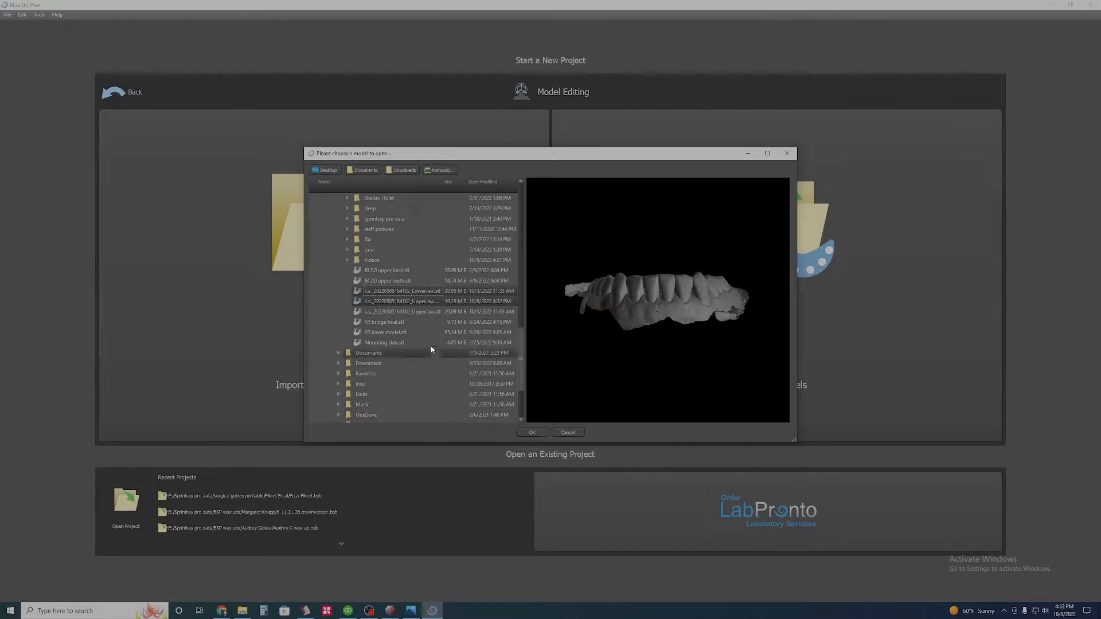
click(532, 432)
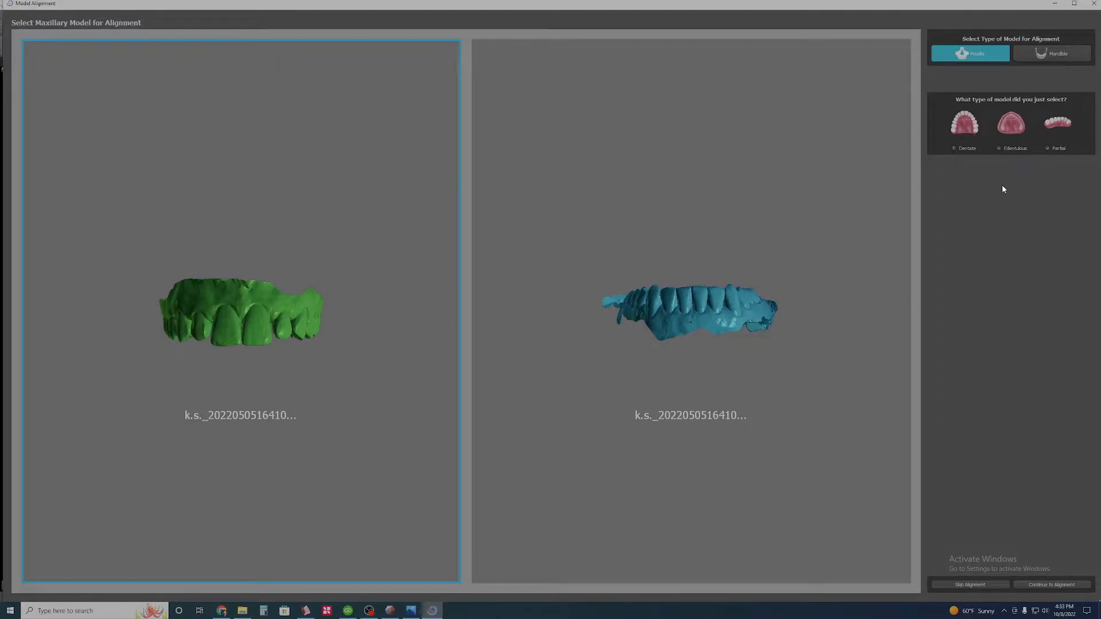
click(961, 585)
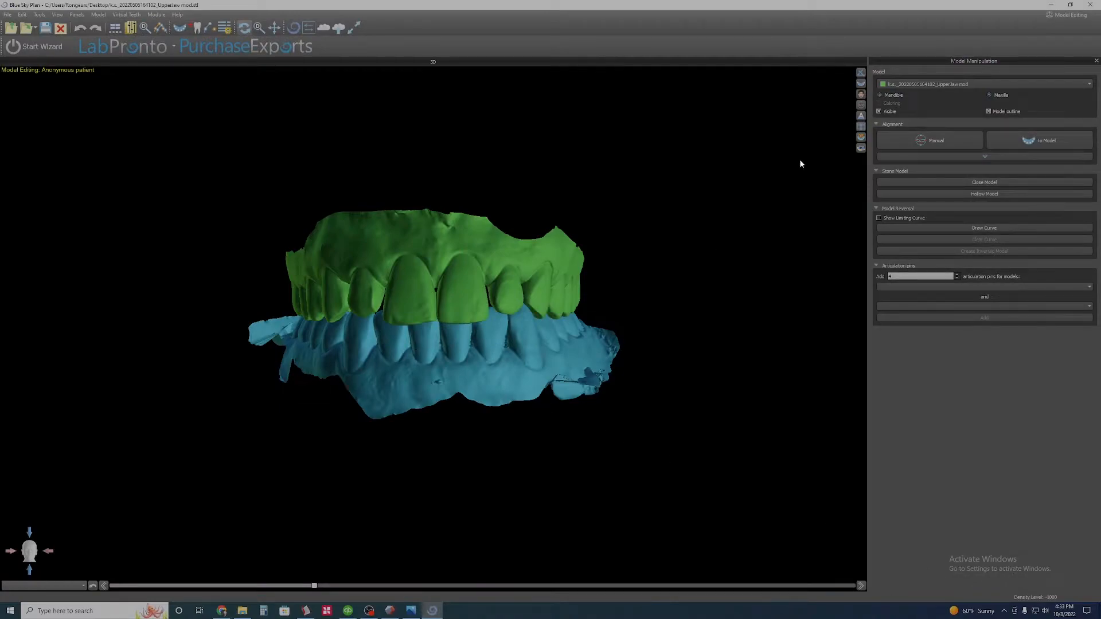
- Show the grid, check the orientation of both jaw models against its axes, and hide the grid again
click(861, 127)
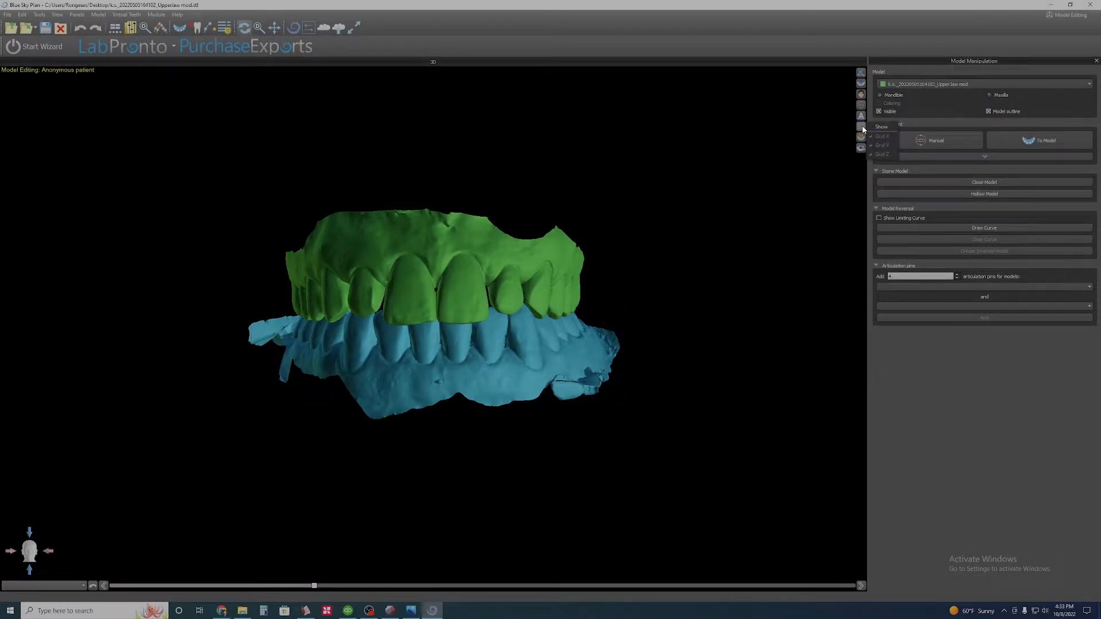
click(877, 126)
drag(614, 197, 577, 180)
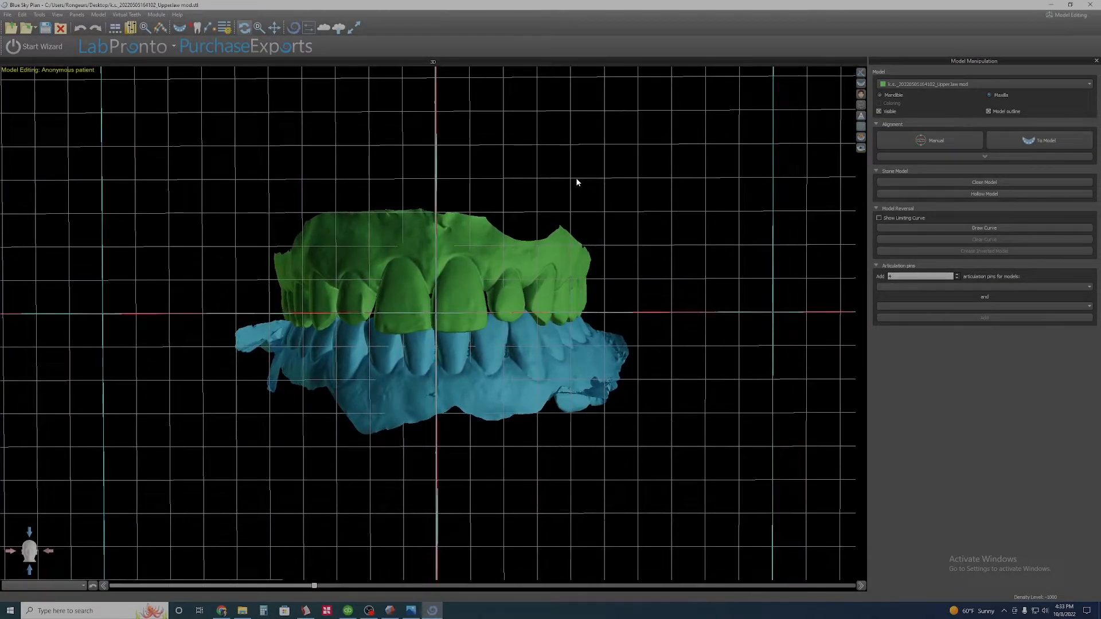
drag(506, 187, 524, 176)
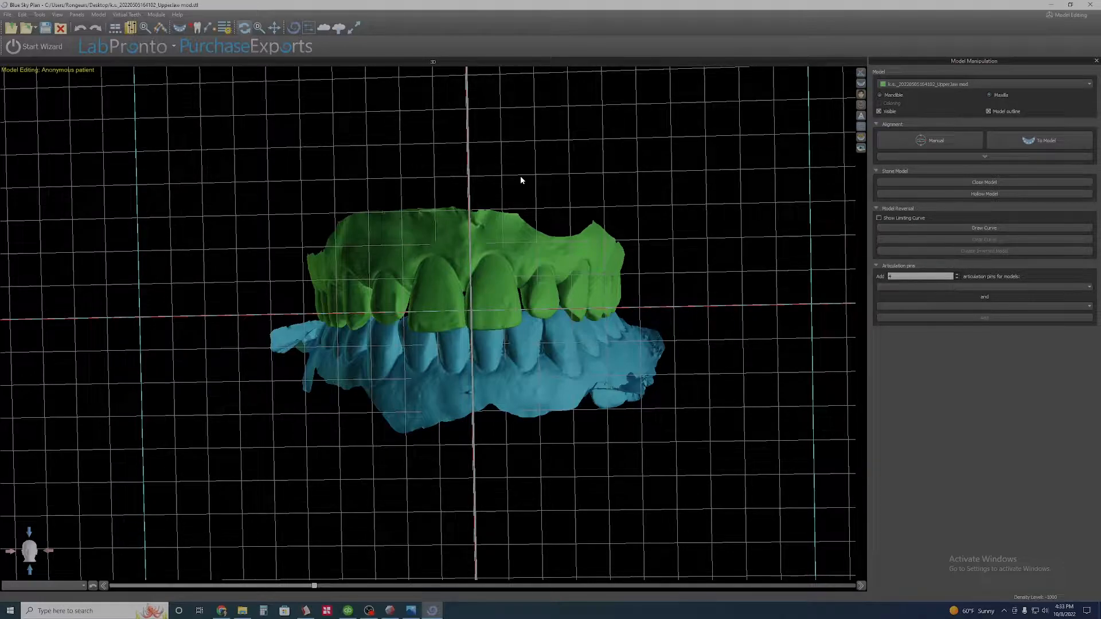
drag(545, 186, 680, 187)
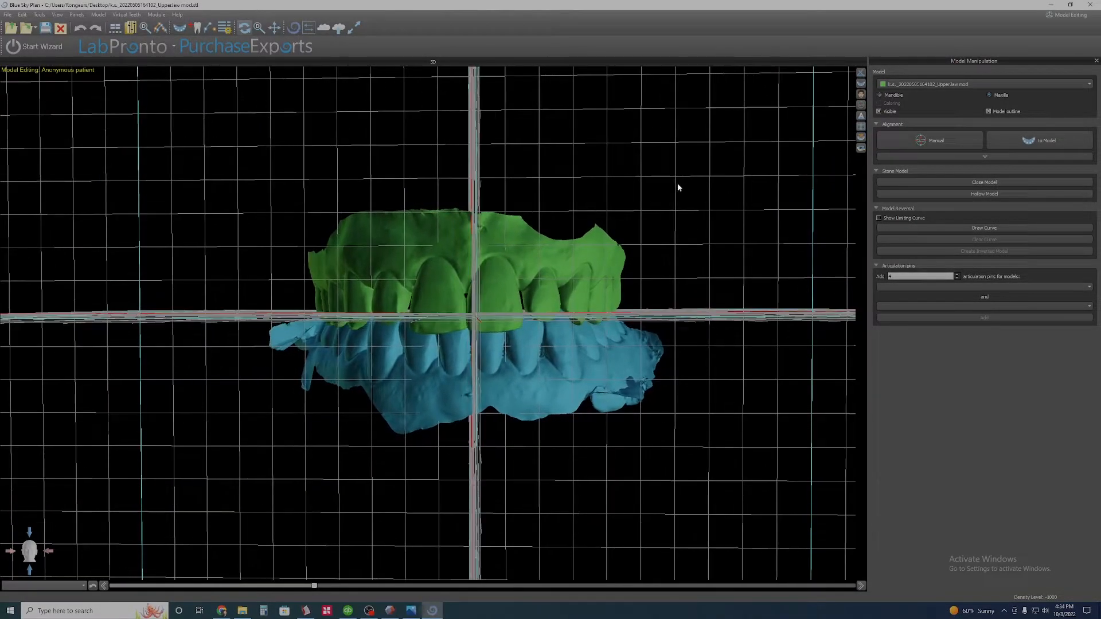
click(861, 128)
click(879, 129)
- Examine the upper and lower front teeth from the front, including the incisal edges and the overlap of the bite
scroll(539, 277, up, 2)
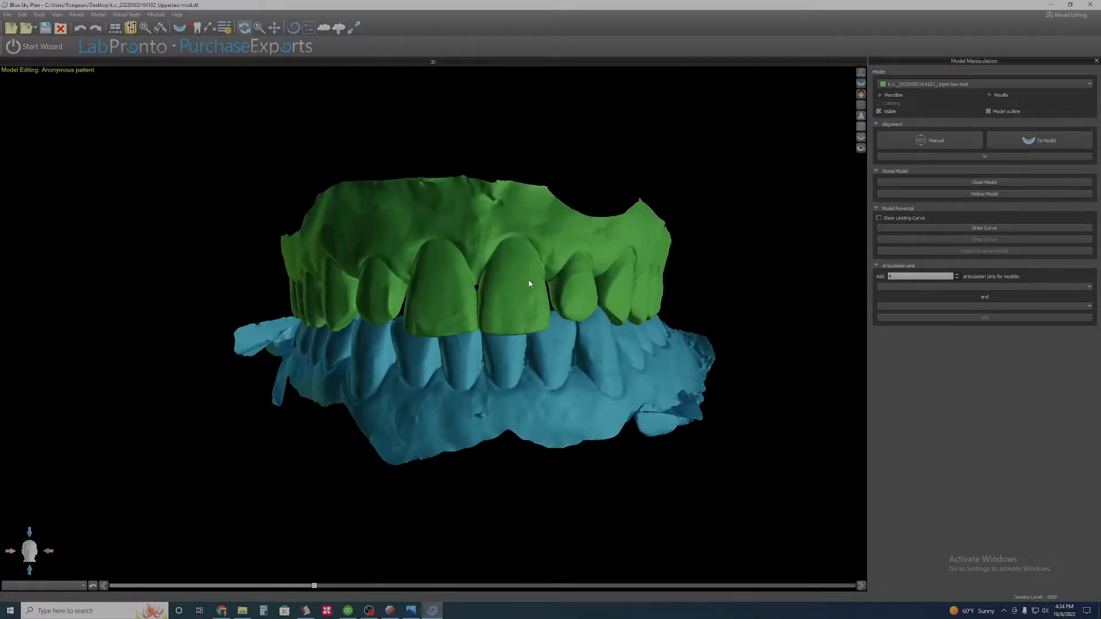
scroll(544, 244, up, 3)
scroll(631, 258, down, 4)
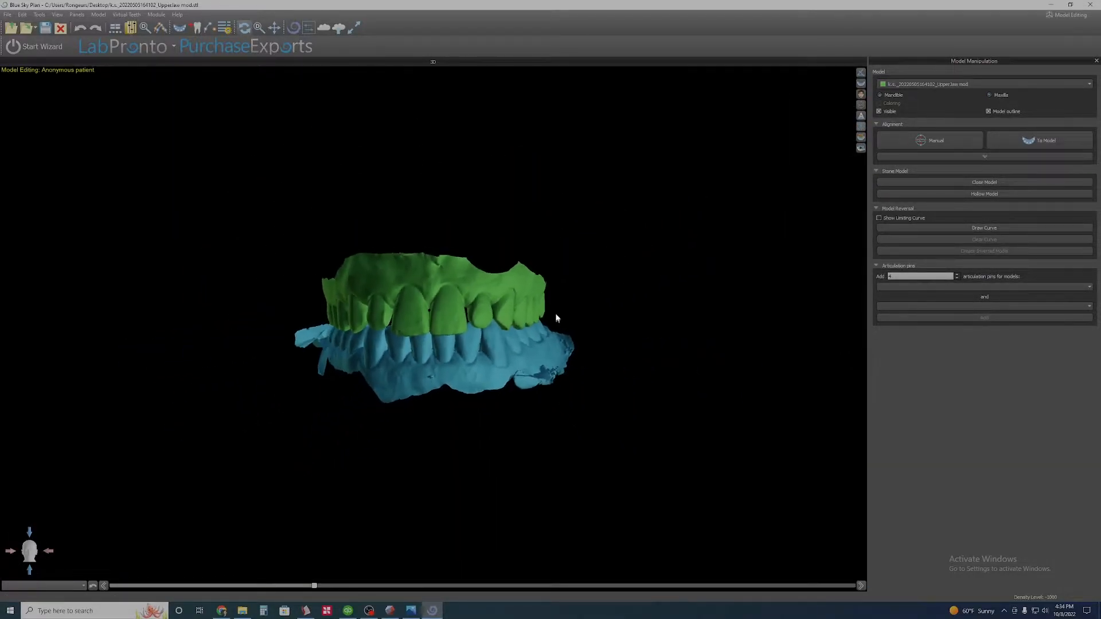
scroll(596, 304, up, 6)
drag(625, 297, 522, 334)
scroll(556, 304, up, 5)
scroll(493, 338, down, 4)
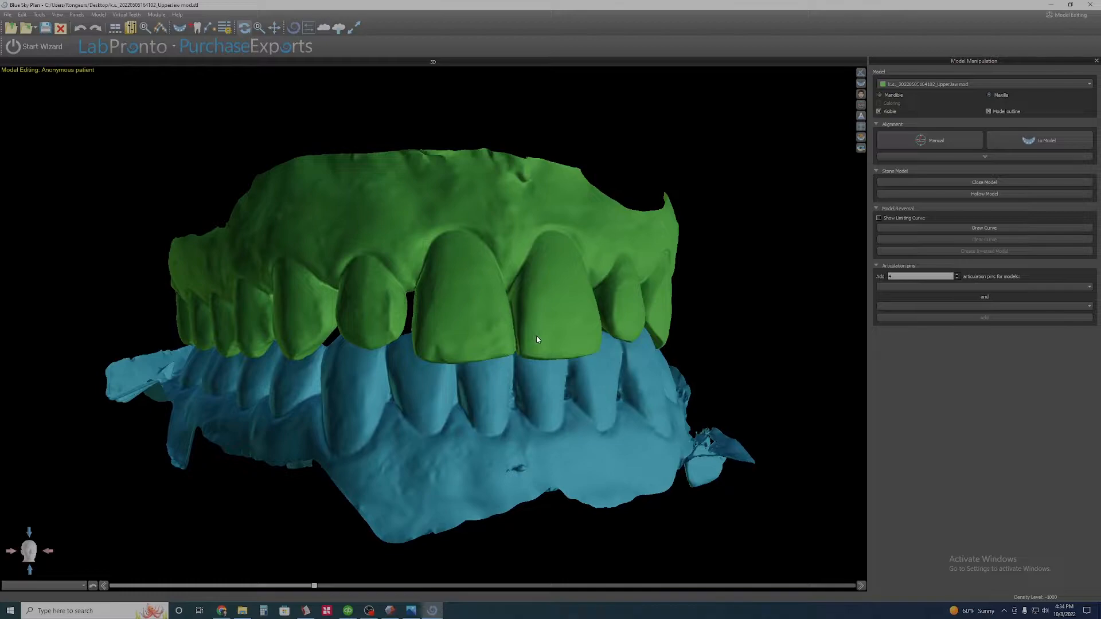
scroll(536, 336, down, 2)
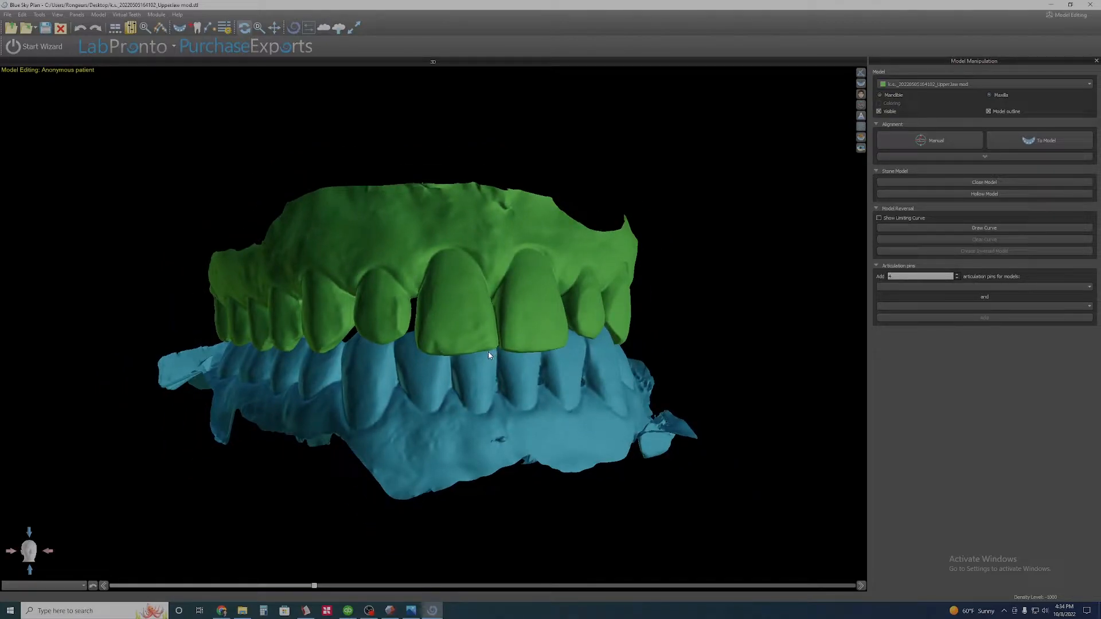
scroll(486, 355, up, 3)
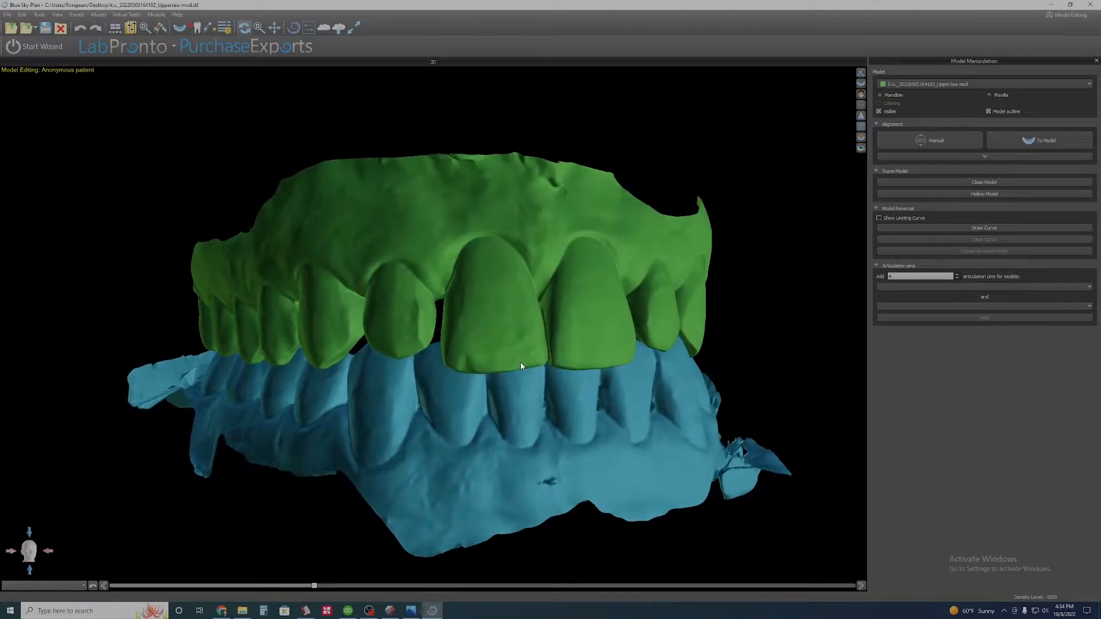
drag(467, 366, 517, 367)
- Examine the front teeth from inside the mouth, checking the gaps between them and their contact with the lower incisors
drag(552, 418, 236, 304)
scroll(418, 346, up, 4)
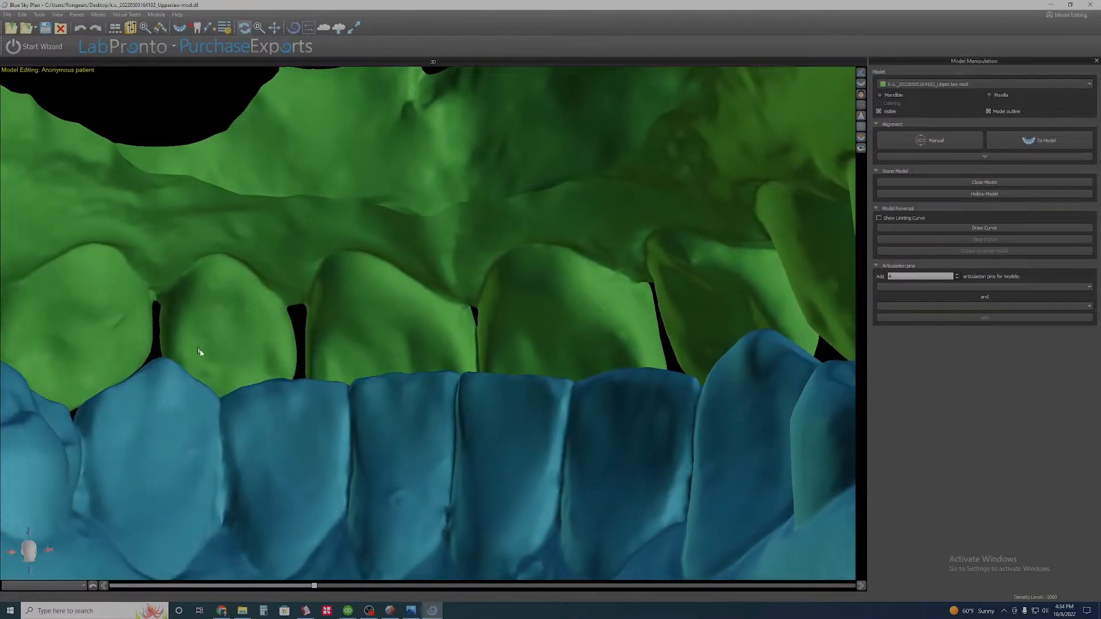
drag(657, 324, 623, 317)
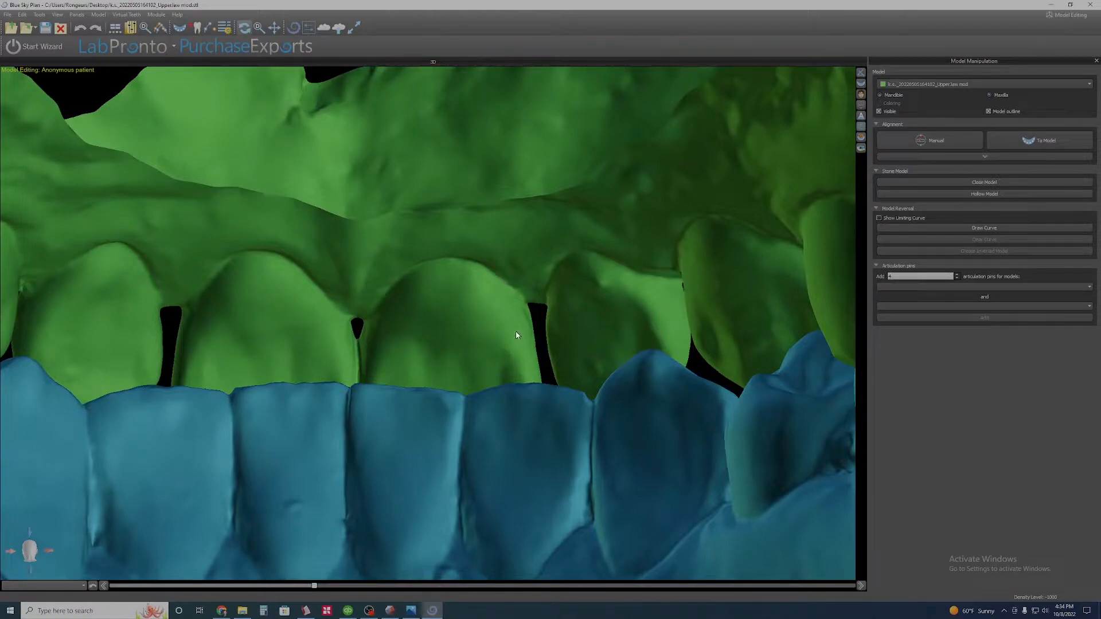
drag(442, 372, 388, 370)
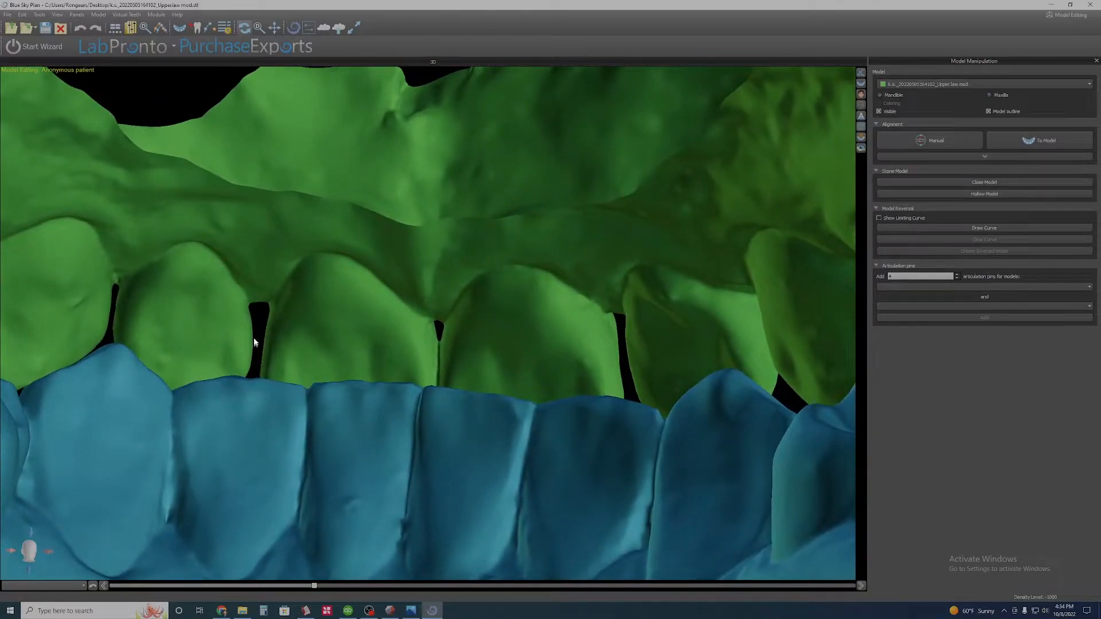
drag(262, 397, 533, 413)
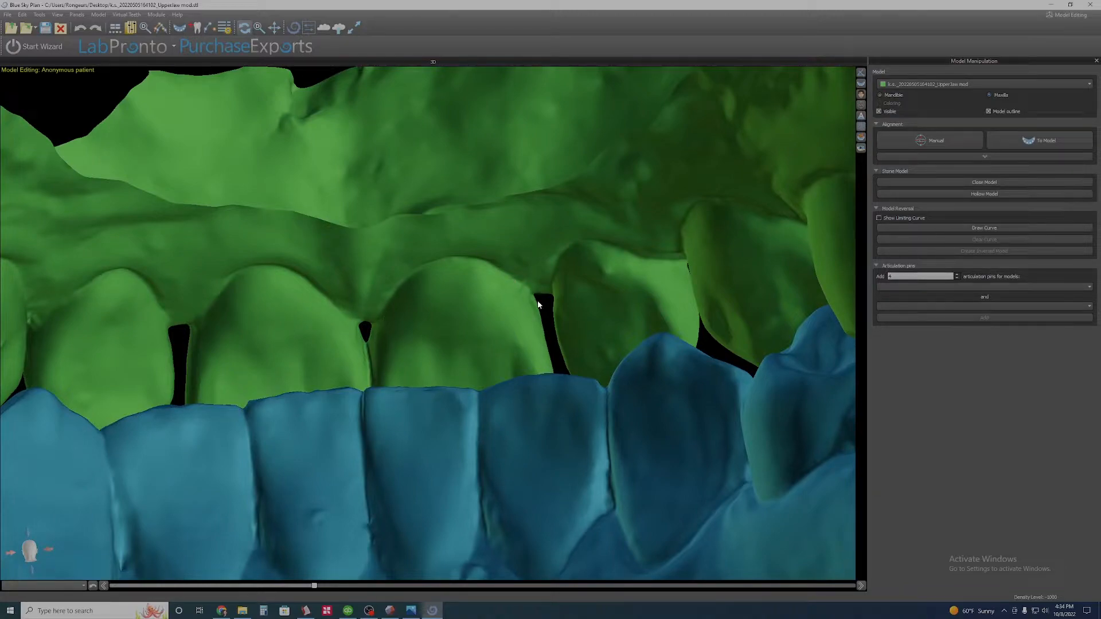
drag(420, 464, 484, 319)
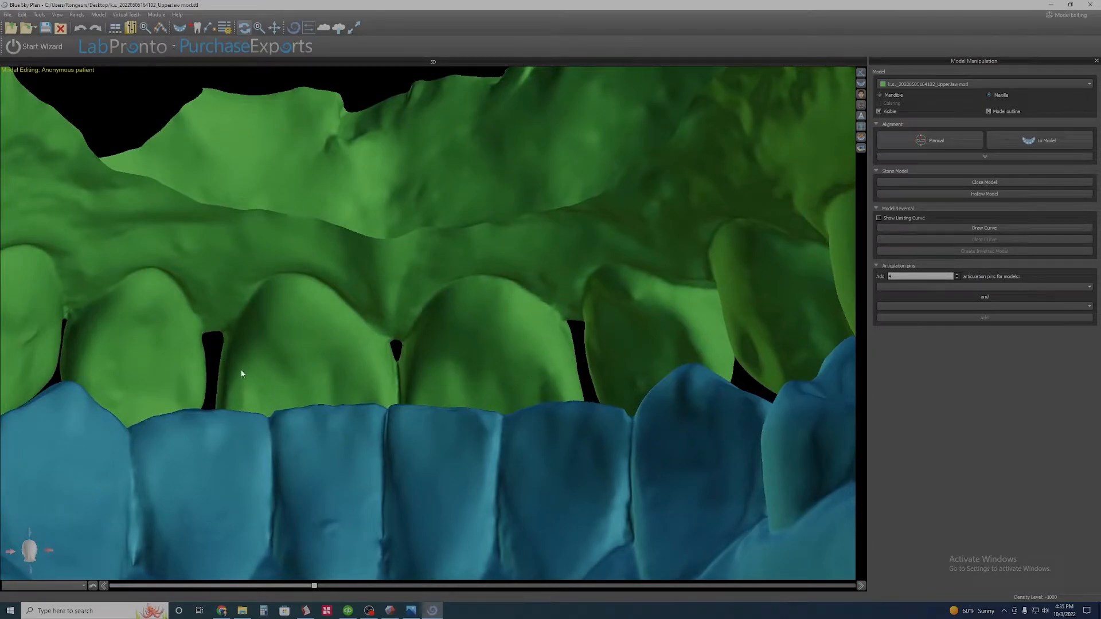
- Examine the upper front teeth and their overlap with the lower teeth from the front and the patient's right side
drag(174, 335, 539, 328)
drag(355, 351, 663, 244)
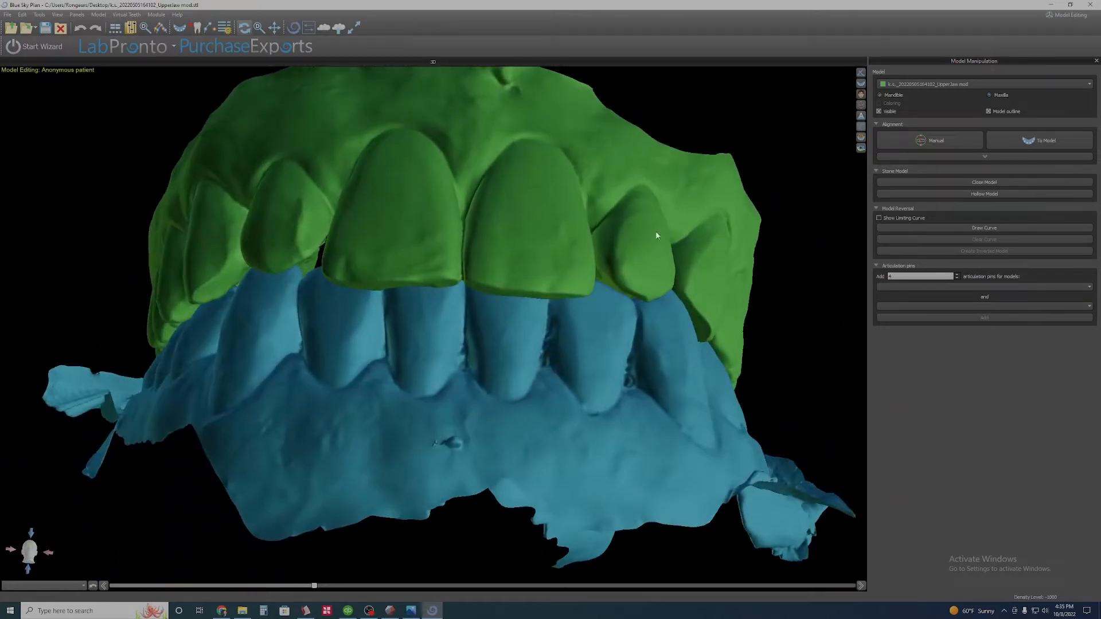
drag(275, 221, 483, 435)
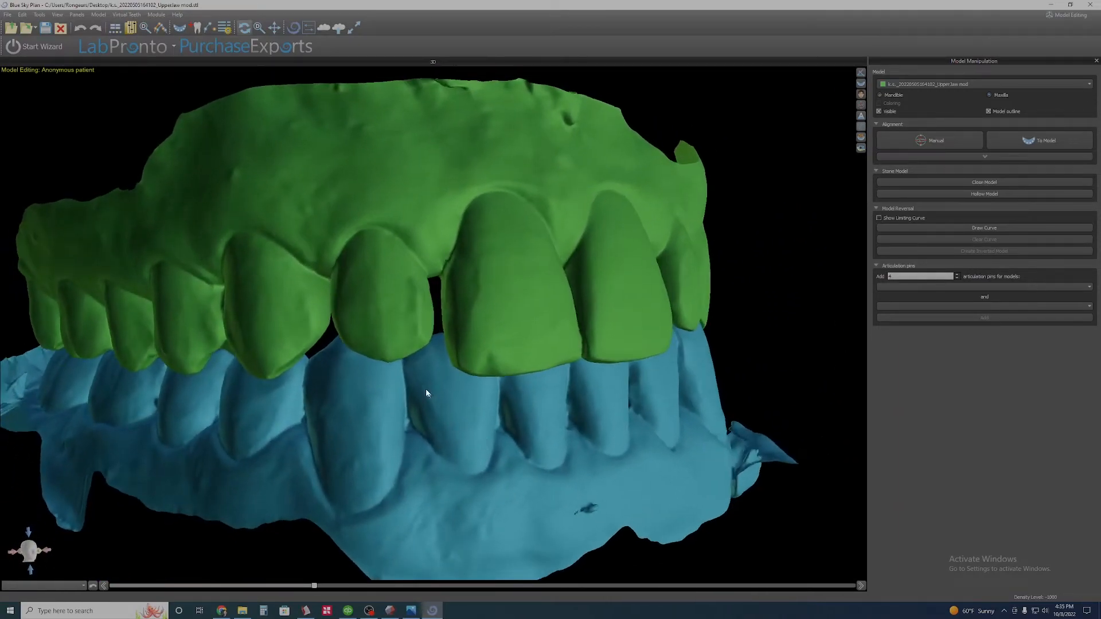
scroll(420, 360, up, 1)
drag(421, 361, 493, 388)
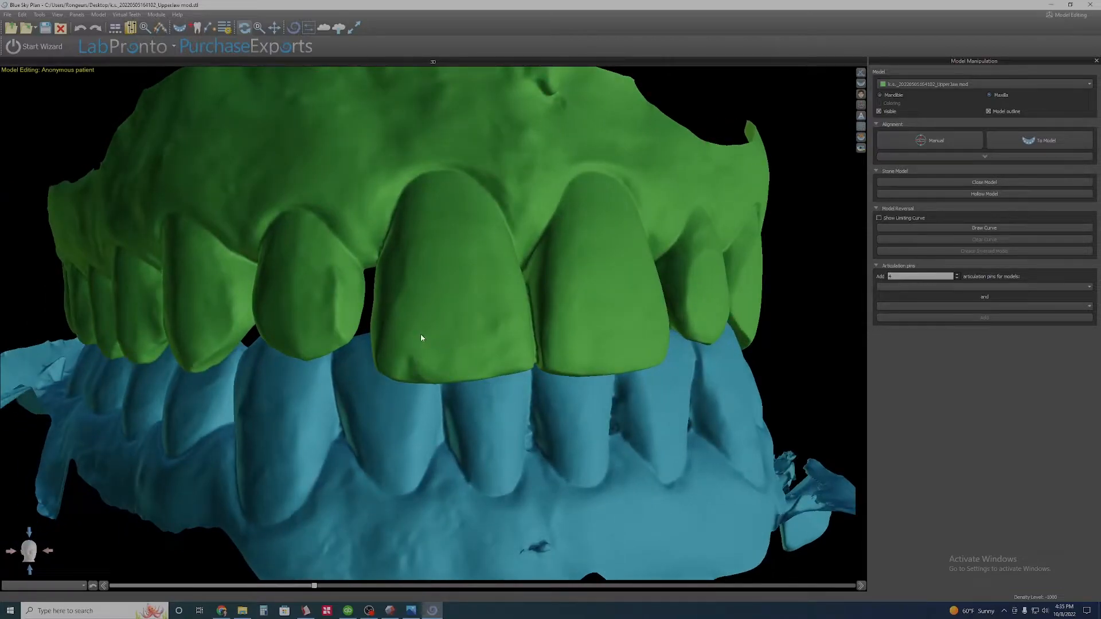
scroll(524, 312, down, 2)
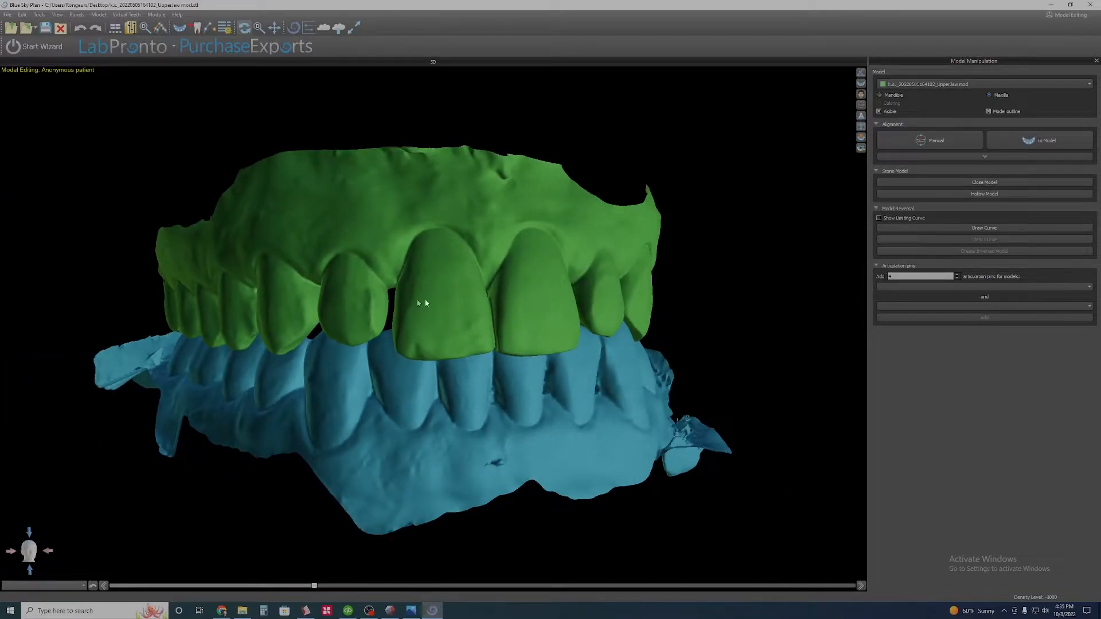
- Switch to Meshmixer, clear the trial brush selection on the upper central incisor, and inspect the front teeth
click(390, 610)
scroll(520, 416, up, 3)
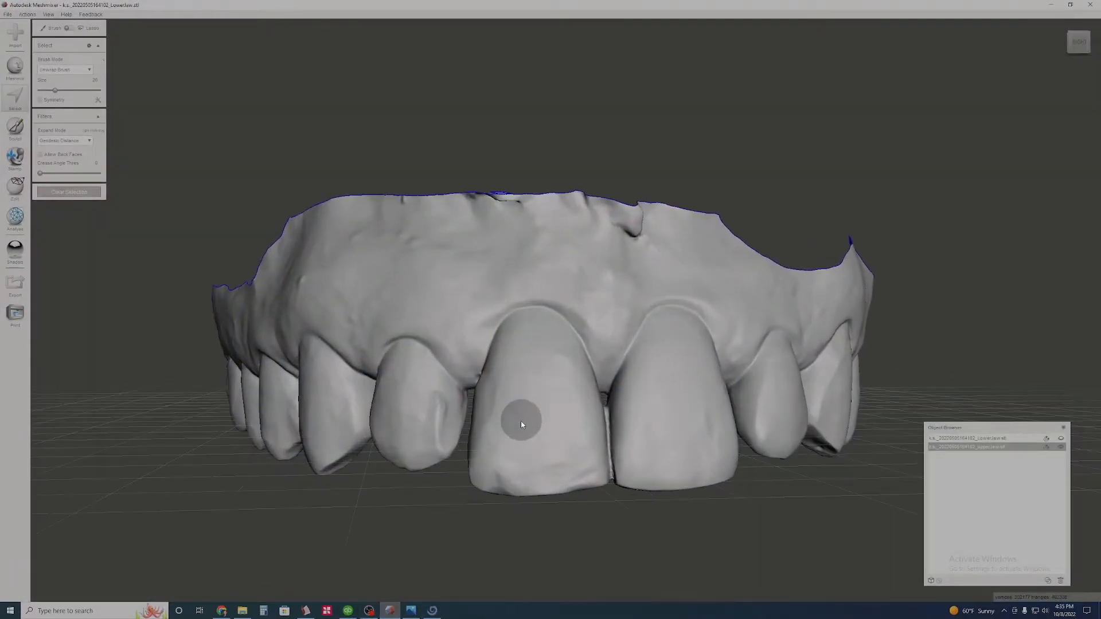
drag(526, 388, 570, 390)
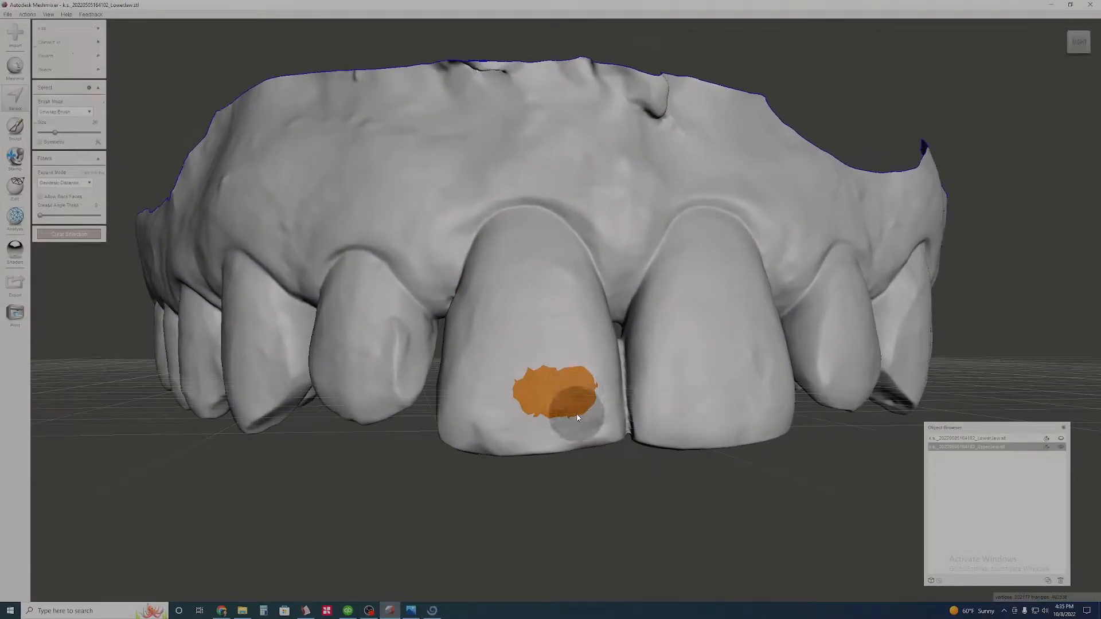
key(Escape)
right_drag(428, 270, 452, 309)
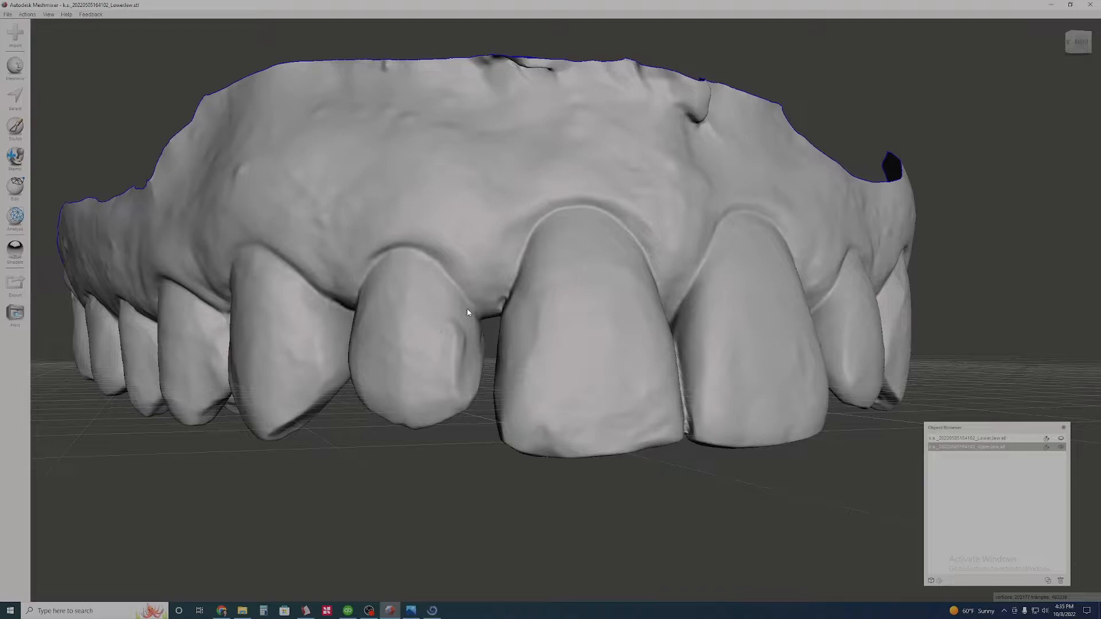
right_drag(535, 315, 519, 315)
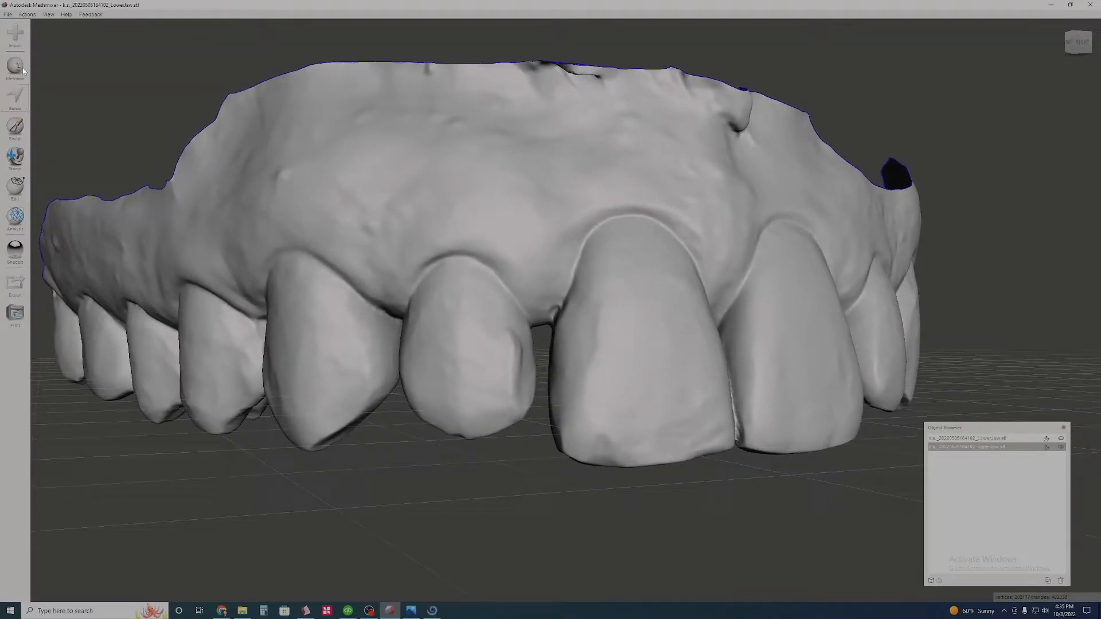
- Generate face groups on the upper jaw by edge angle, lowering the angle threshold to separate the teeth
click(18, 188)
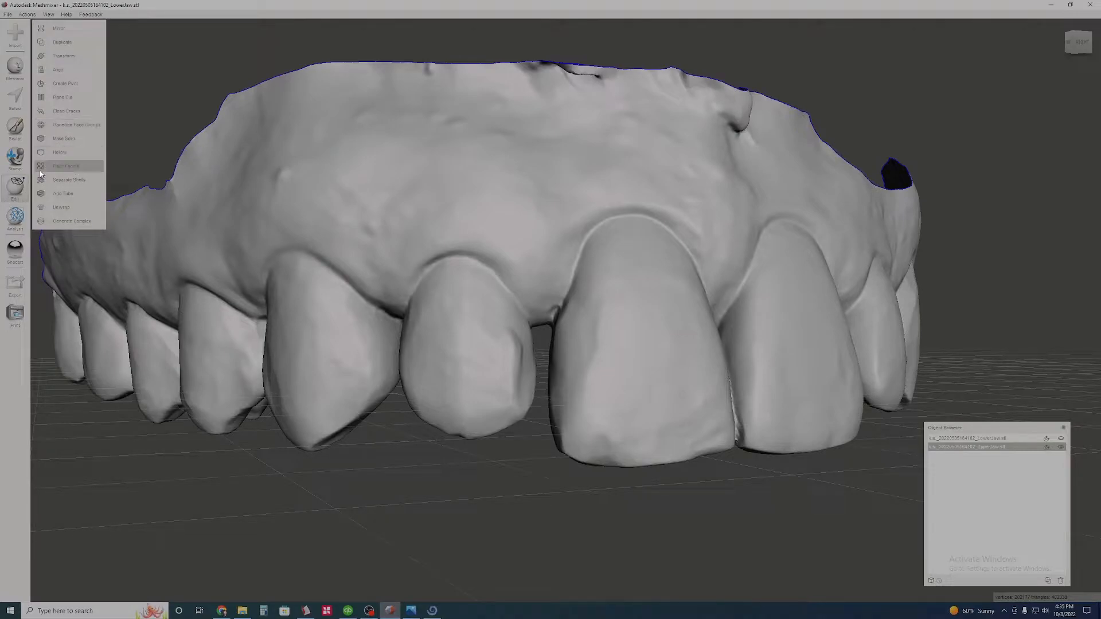
click(76, 125)
right_drag(498, 217, 516, 252)
right_drag(492, 290, 299, 202)
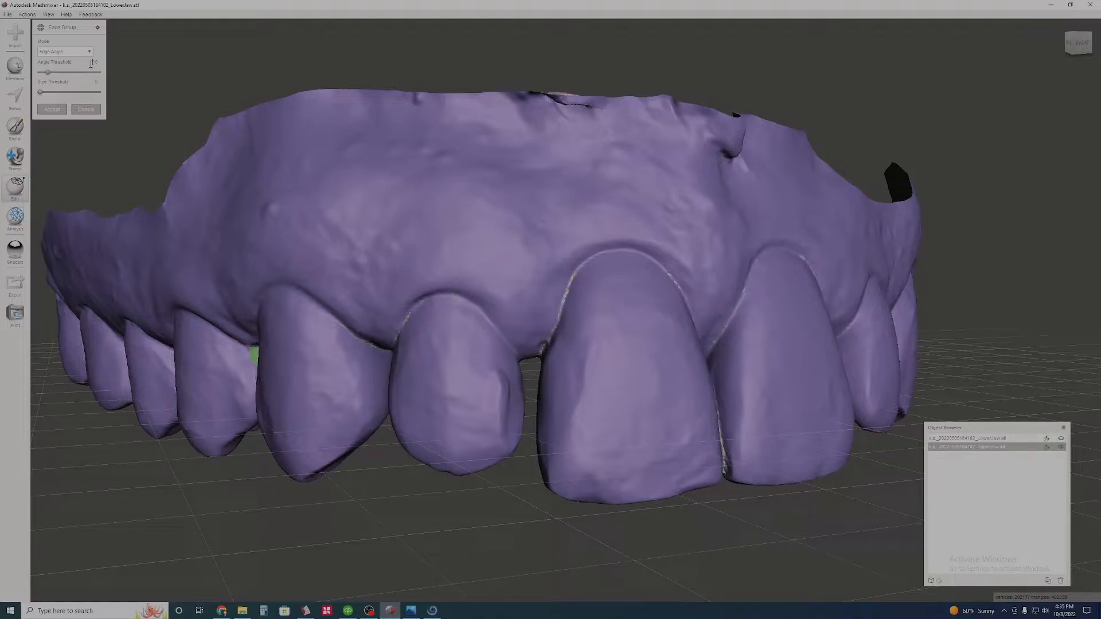
key(Return)
right_drag(472, 221, 542, 304)
- Try to select the upper left central and lateral incisors by their face groups, then clear the selection
click(14, 97)
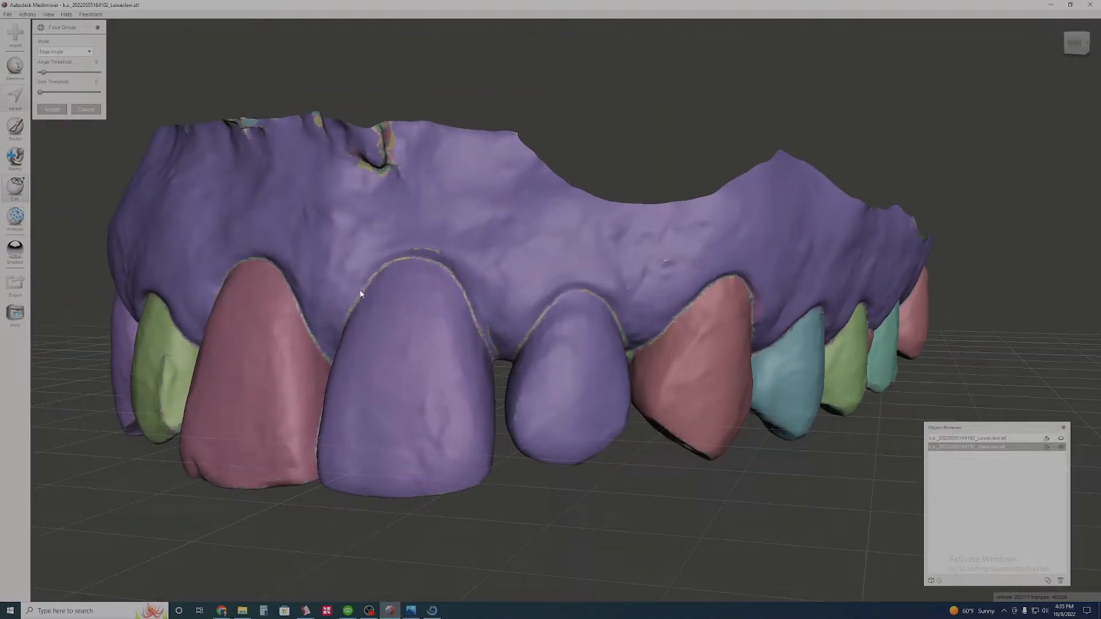
double_click(406, 345)
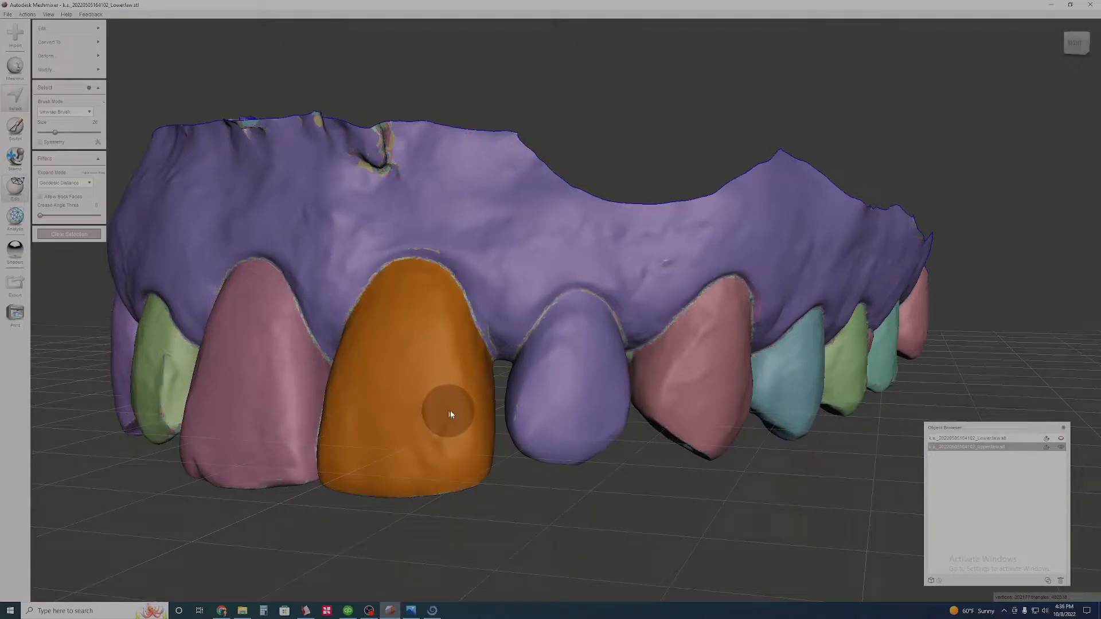
double_click(555, 386)
right_drag(311, 423, 471, 346)
ctrl+double_click(491, 340)
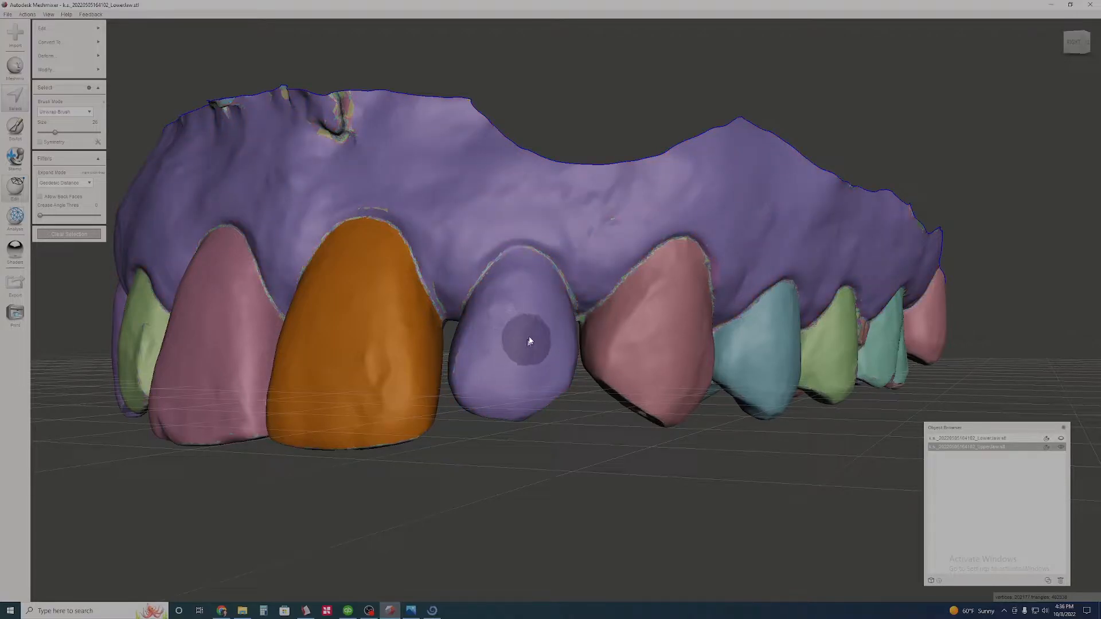
right_drag(569, 243, 585, 334)
key(Escape)
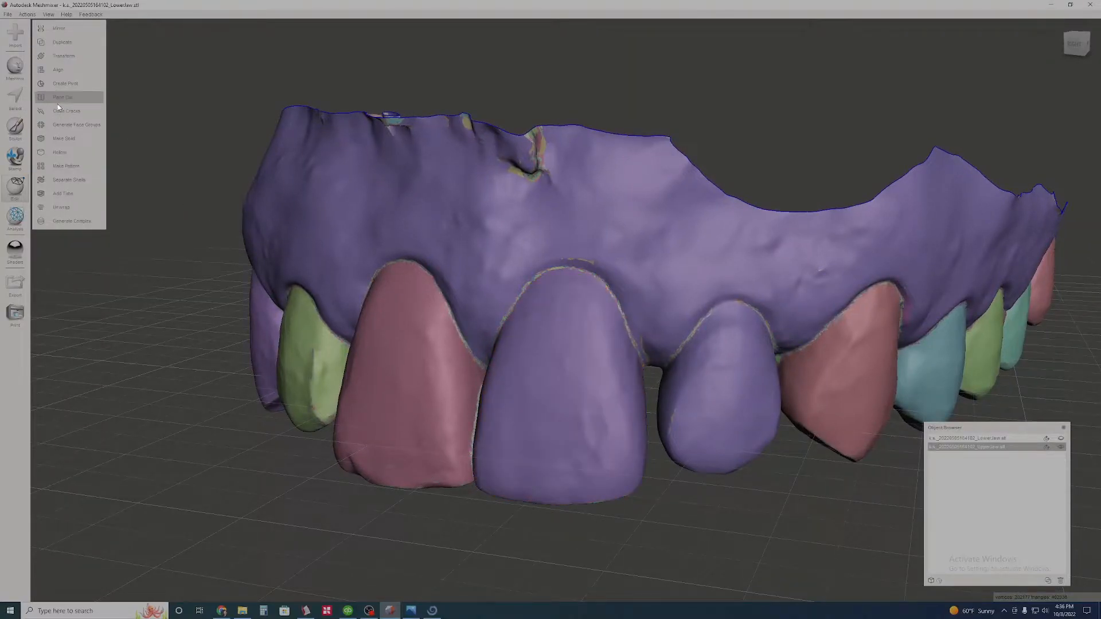
- Regenerate the upper jaw's face groups by edge angle with a lower angle threshold and accept them
right_drag(482, 246, 489, 235)
click(76, 125)
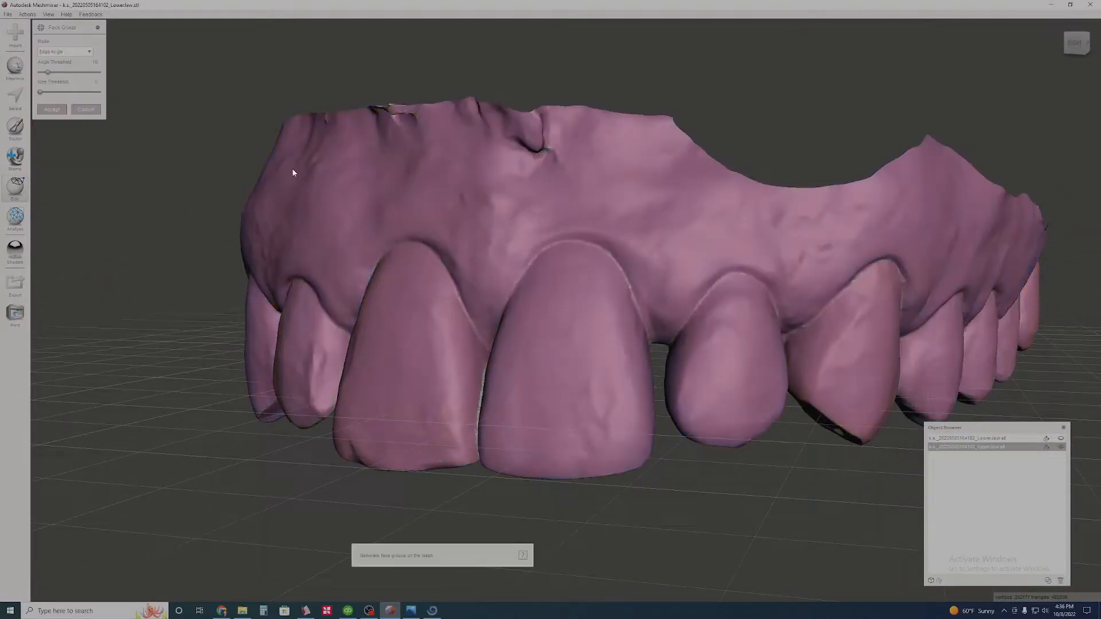
double_click(90, 63)
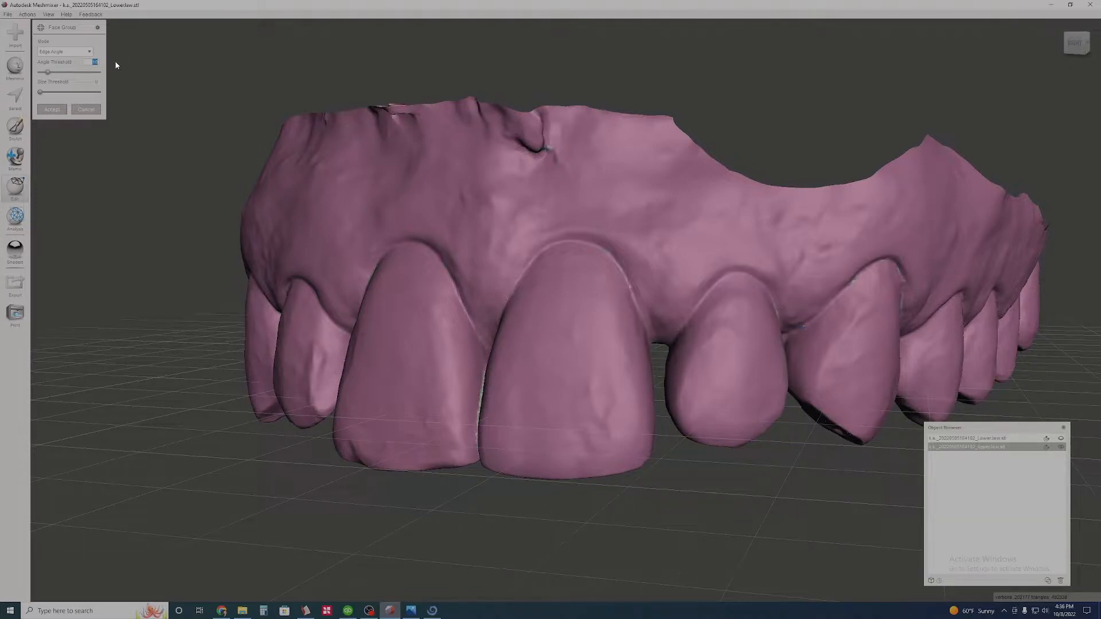
key(Return)
right_drag(568, 315, 220, 172)
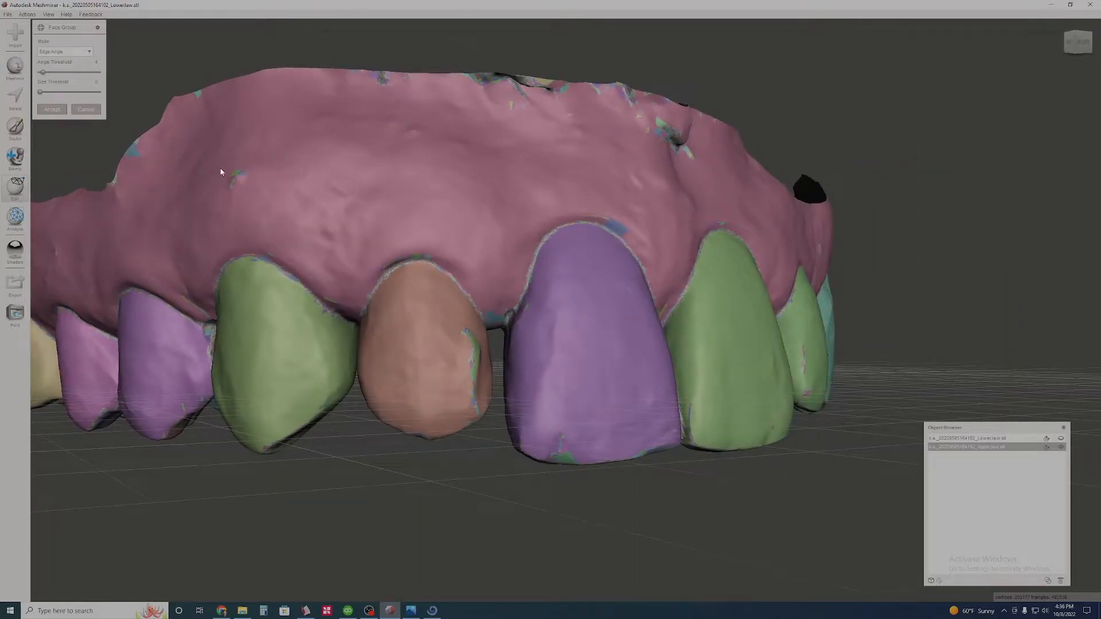
click(51, 109)
- Select the face groups on the front surfaces of the four upper incisors
click(15, 97)
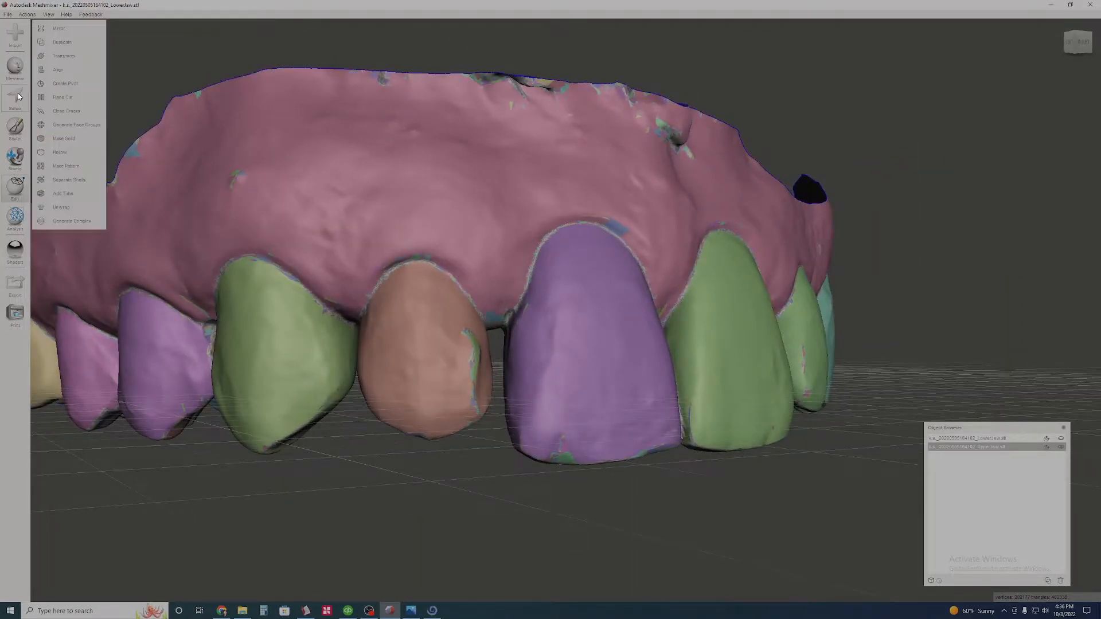
click(425, 360)
double_click(424, 360)
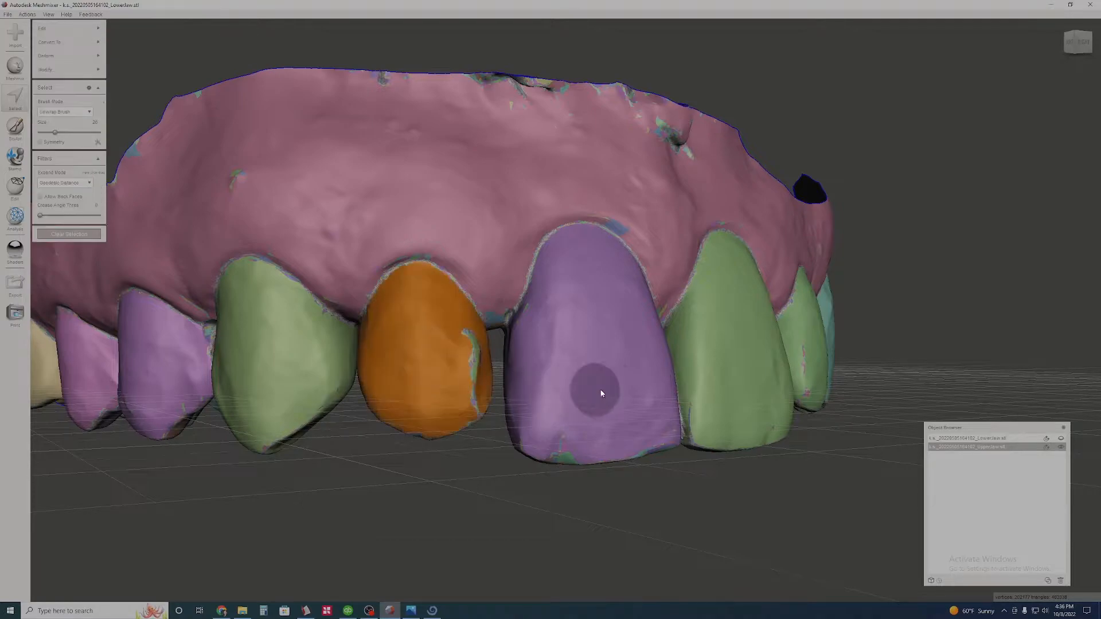
double_click(602, 355)
right_drag(716, 364, 609, 370)
click(594, 362)
double_click(593, 361)
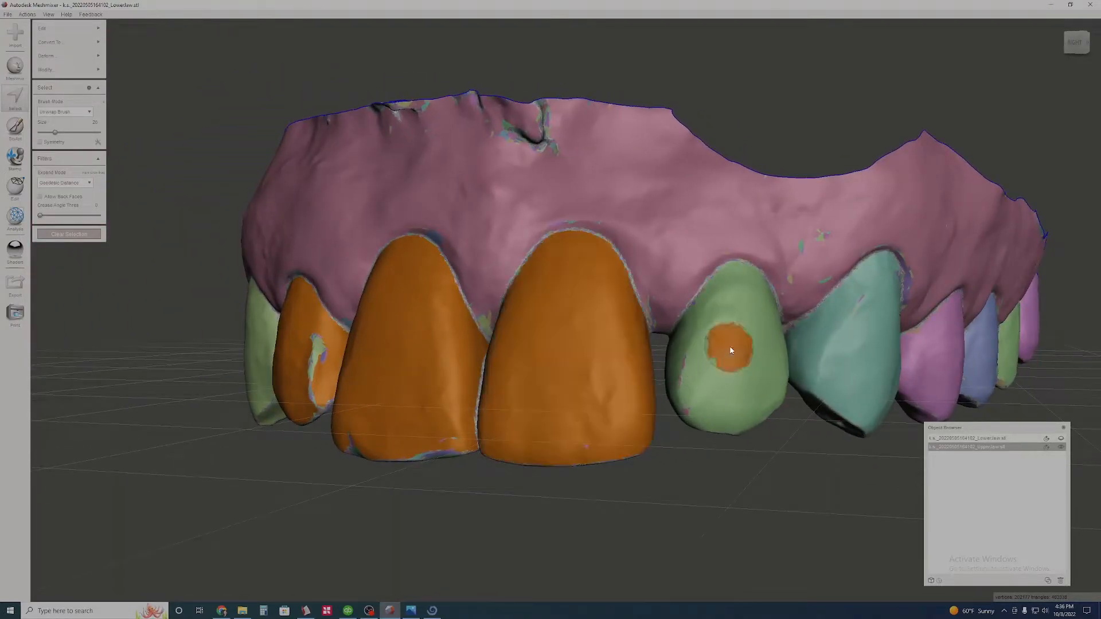
double_click(725, 344)
- Add the remaining palatal surfaces of the four upper incisors to the selection
right_drag(600, 430, 571, 474)
scroll(573, 480, up, 2)
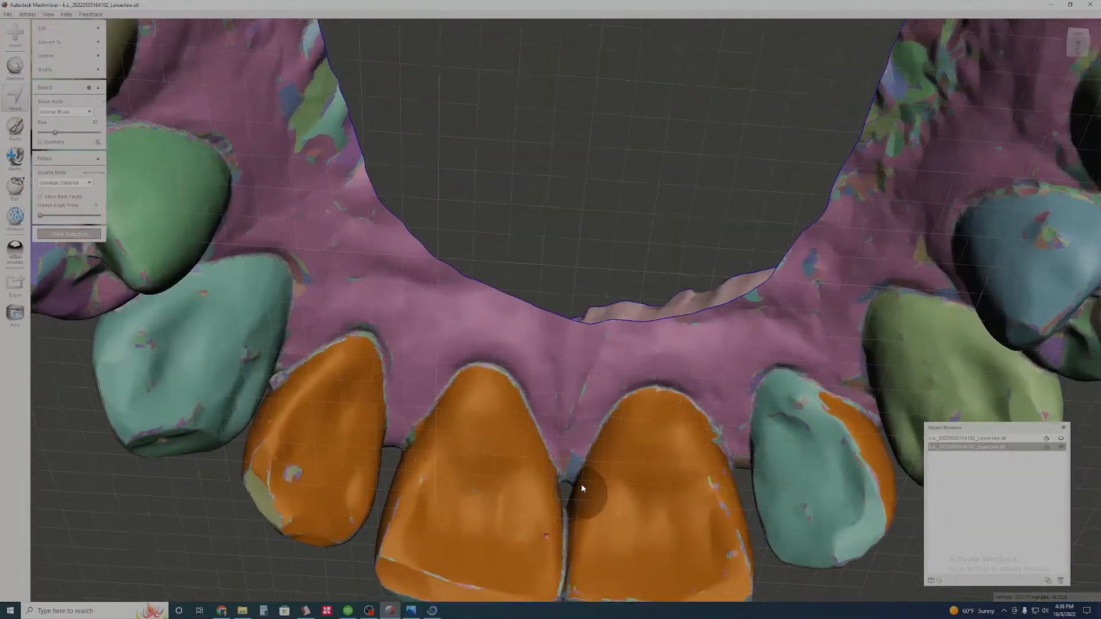
middle_drag(582, 486, 565, 432)
scroll(565, 432, up, 4)
right_drag(491, 413, 584, 315)
mouse_move(372, 170)
right_down()
mouse_move(400, 207)
mouse_move(408, 308)
mouse_move(464, 328)
mouse_move(427, 351)
mouse_move(585, 321)
mouse_move(557, 198)
mouse_move(477, 240)
right_up()
click(351, 306)
right_drag(501, 356, 538, 257)
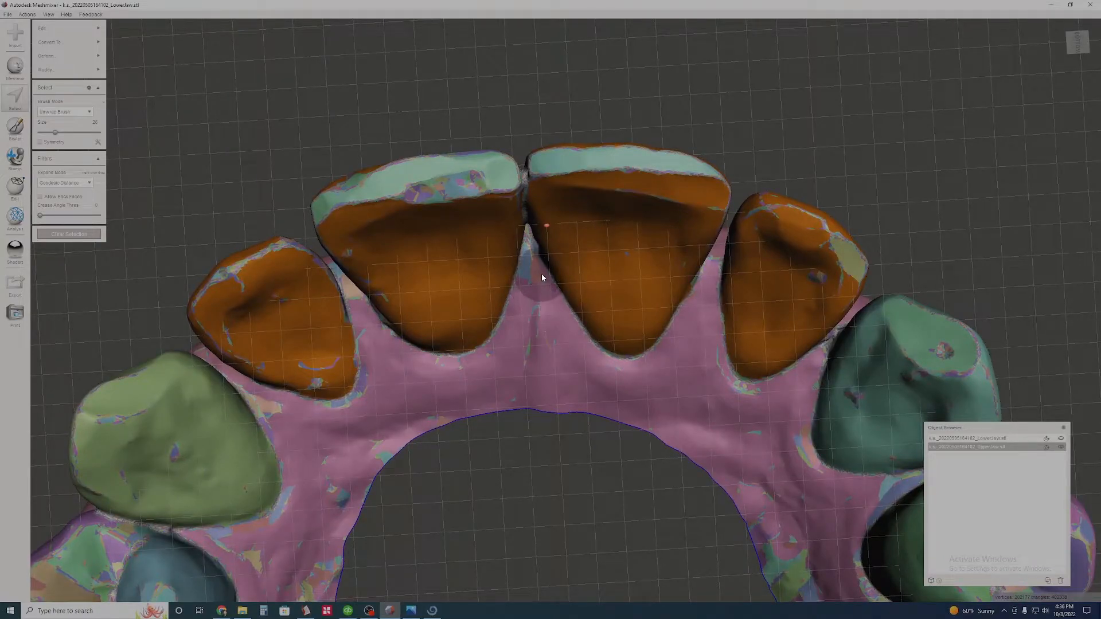
right_drag(541, 278, 566, 388)
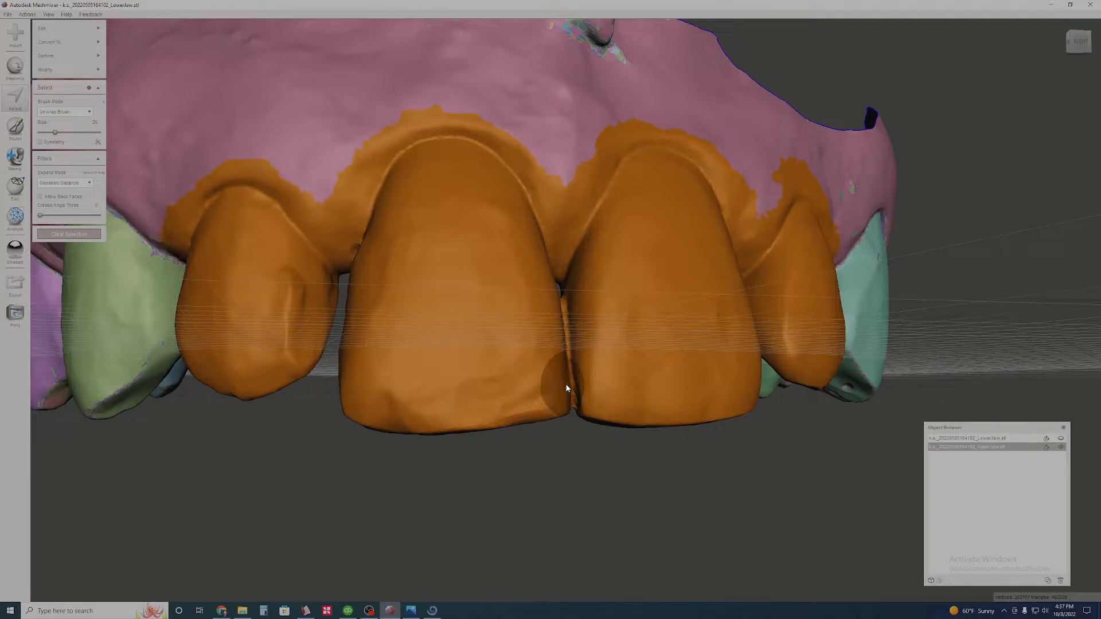
- Contract the selection around the four upper incisors step by step toward the gumline
key(shift+comma)
key(shift+comma)
key(shift+comma)
key(shift+comma)
key(shift+comma)
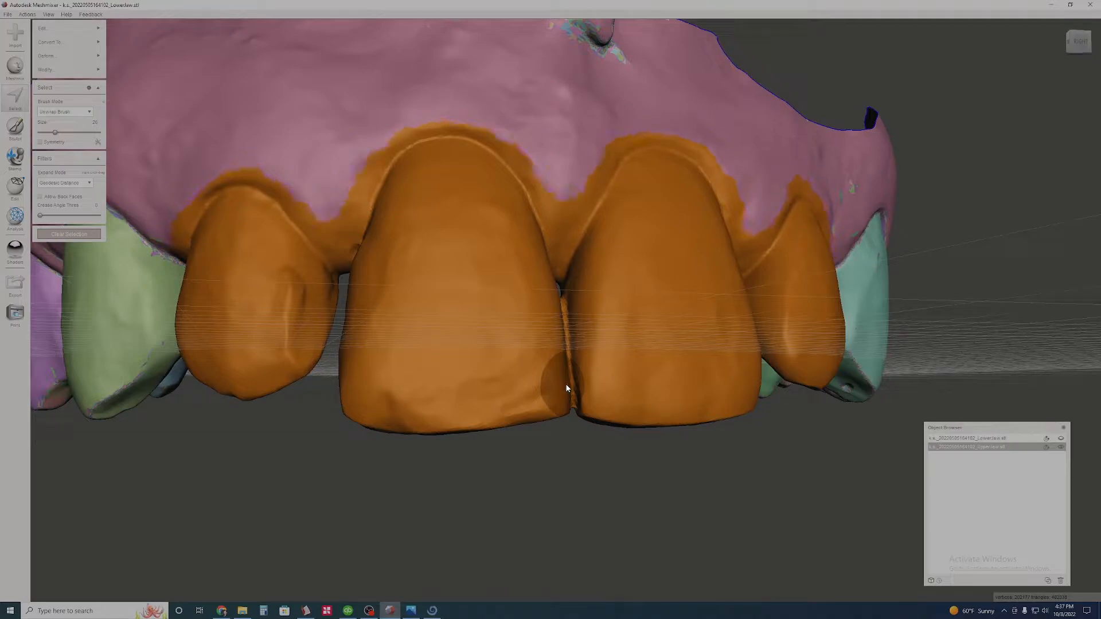
key(shift+comma)
key(shift+comma)
key(shift+comma)
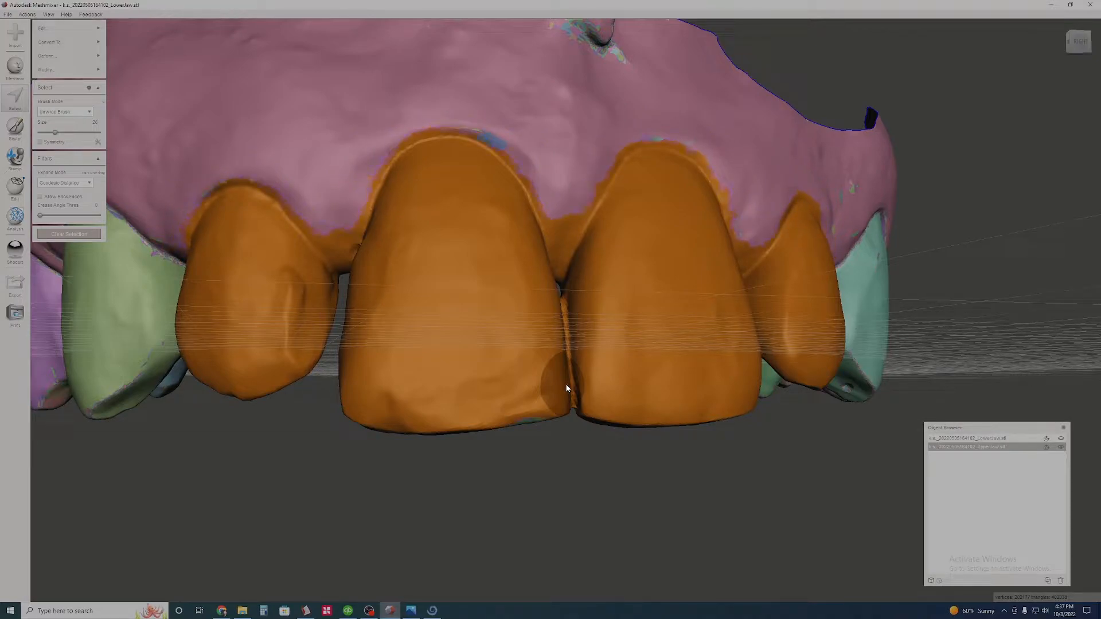
key(shift+comma)
key(shift+comma)
key(shift+comma)
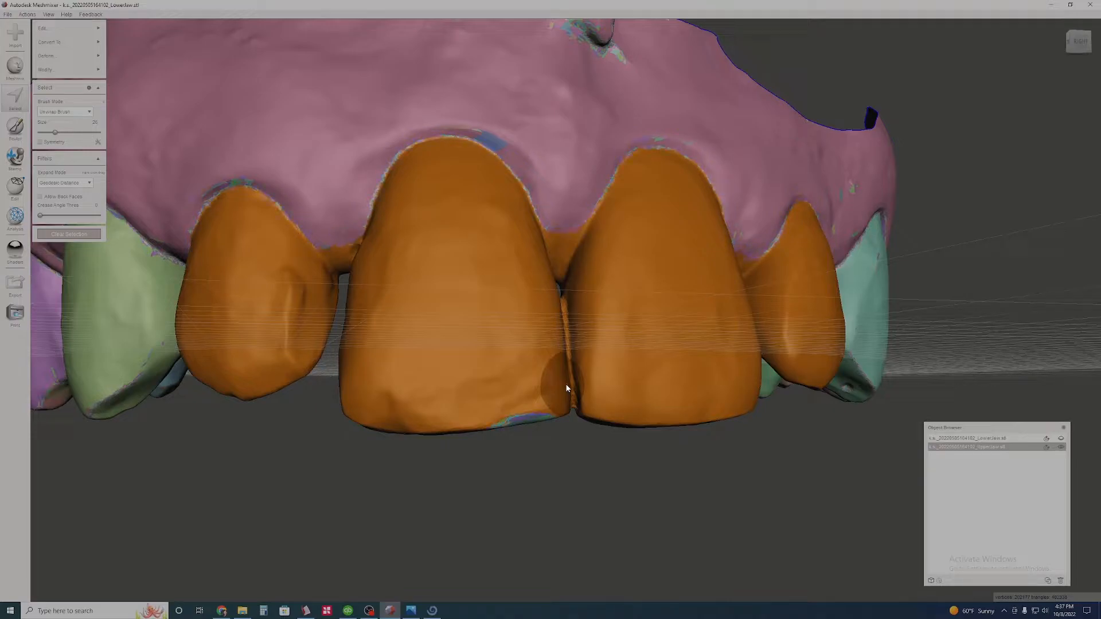
- Inspect the incisor selection from the biting edges, palatal side and front, including the gaps between the teeth
right_drag(592, 414, 456, 172)
right_drag(456, 272, 462, 309)
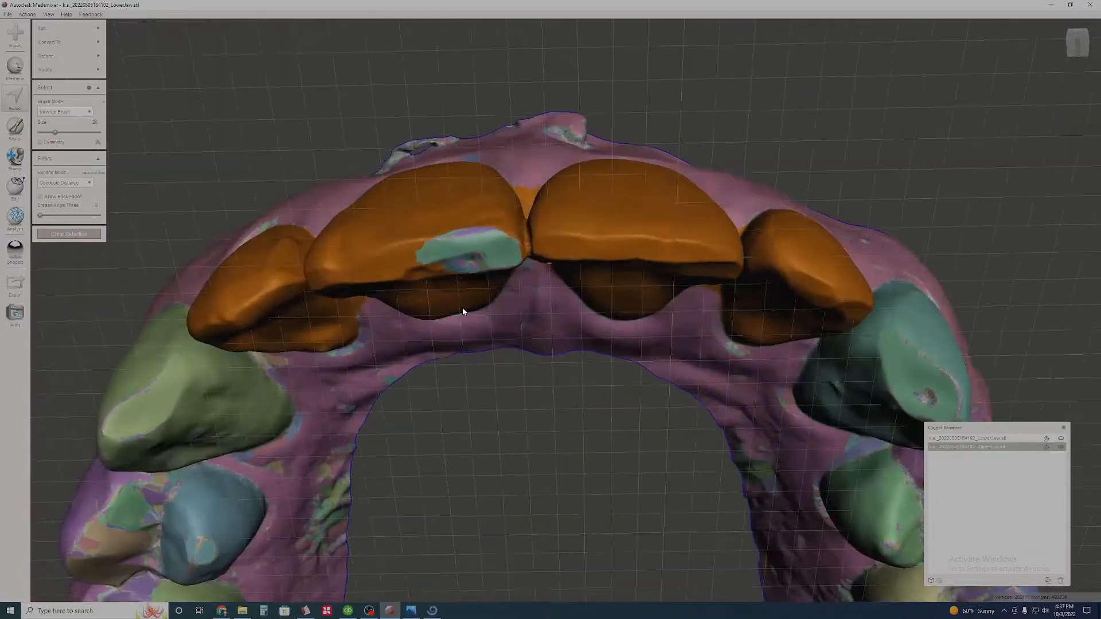
right_drag(438, 271, 720, 245)
scroll(543, 414, up, 3)
scroll(542, 409, up, 3)
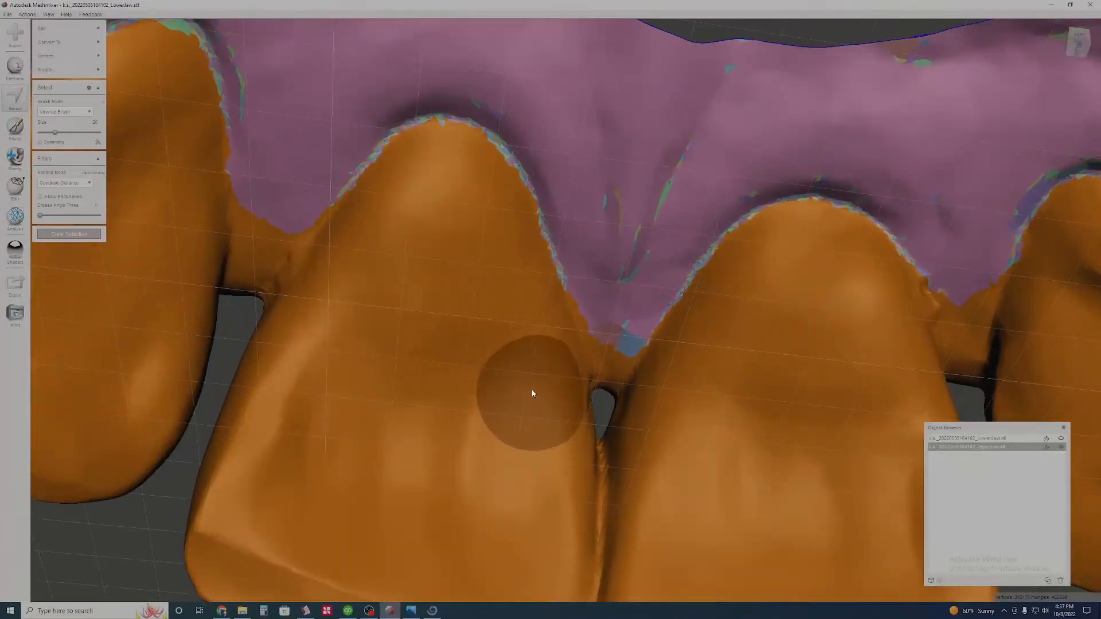
middle_drag(482, 366, 597, 390)
scroll(573, 385, up, 3)
right_drag(566, 384, 499, 378)
middle_drag(499, 378, 615, 382)
right_drag(615, 381, 646, 369)
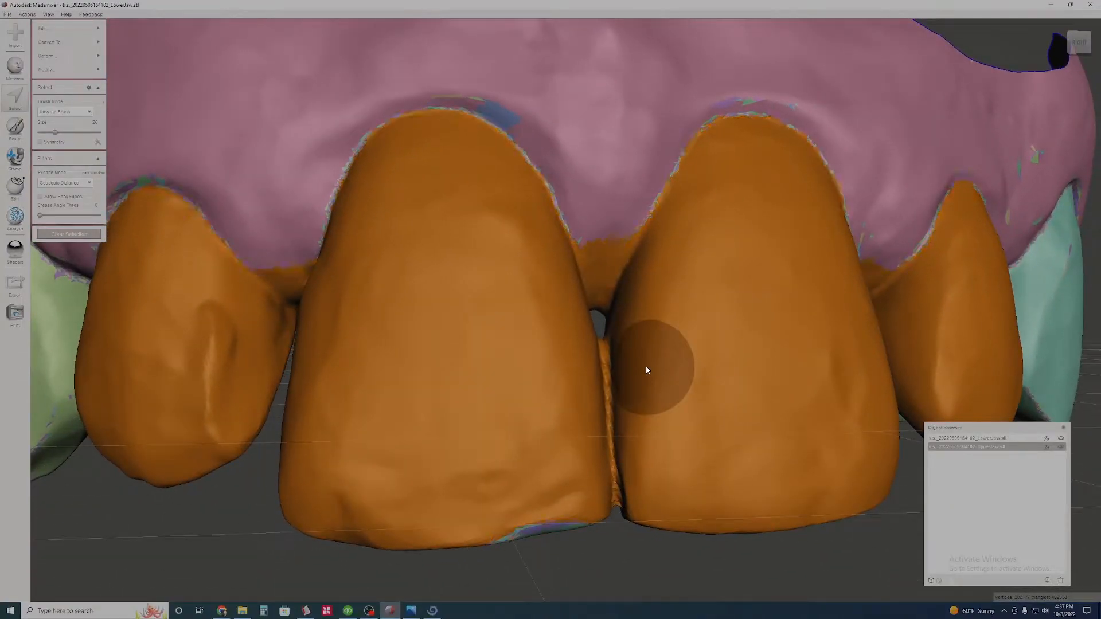
- Try expanding the incisor selection past the gumline and contracting it slightly
key(shift+period)
key(shift+period)
key(shift+period)
key(shift+period)
key(shift+period)
key(shift+period)
key(shift+period)
key(shift+period)
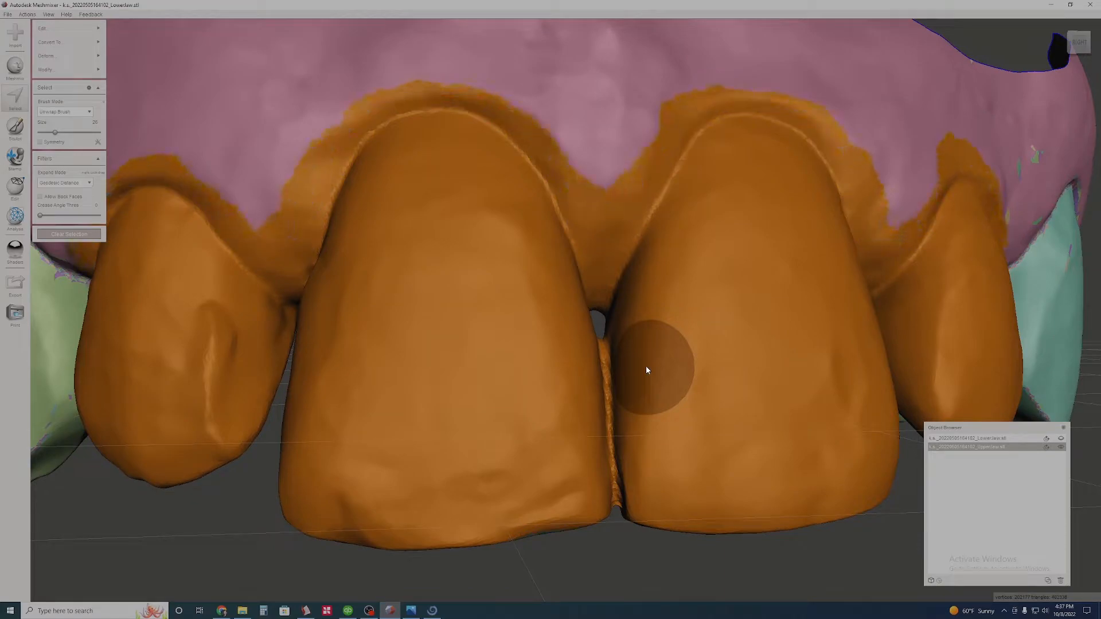
key(shift+comma)
- Undo the selection expansions and contractions until the selection follows the outlines of the four upper incisors
key(ctrl+z)
key(ctrl+z)
key(ctrl+z)
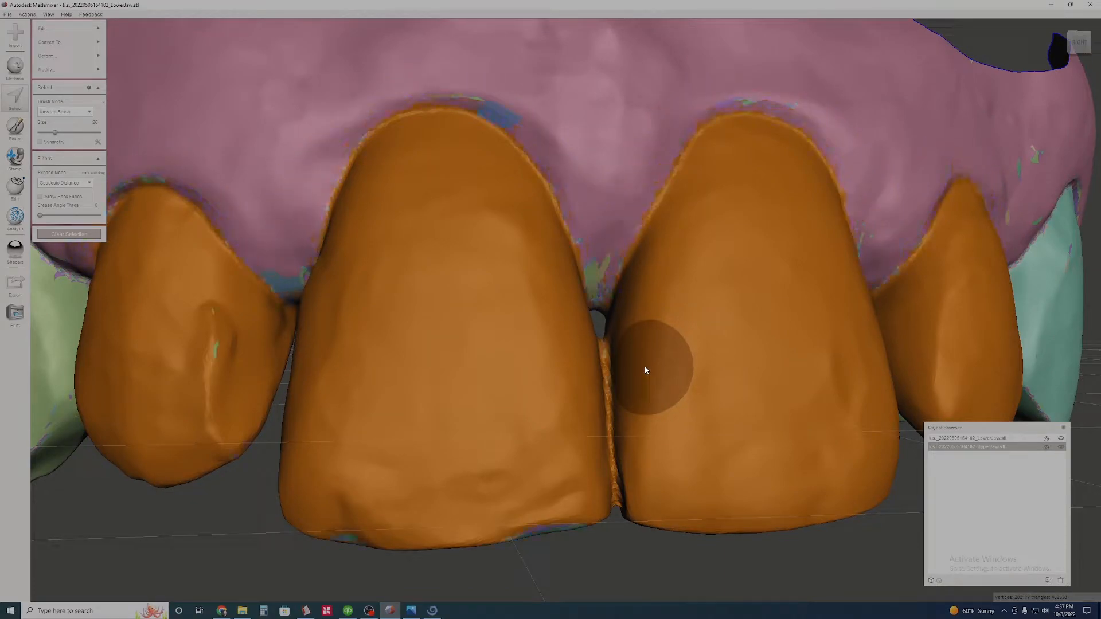
key(ctrl+z)
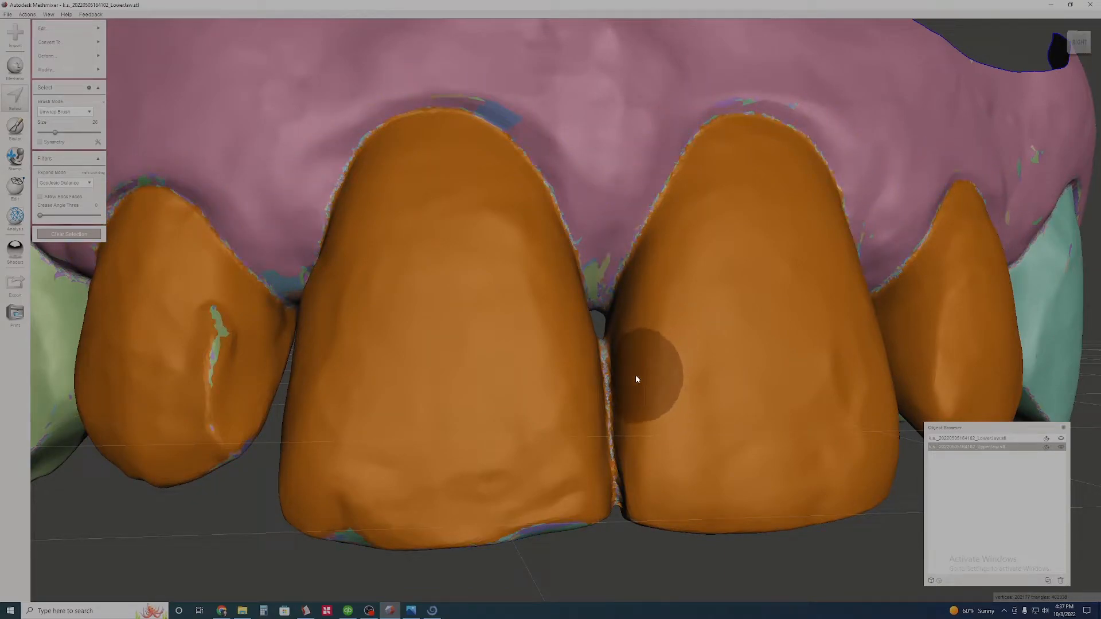
key(ctrl+z)
- Brush the unselected patches along the incisal edges of the upper incisors into the selection
middle_drag(533, 415, 674, 397)
scroll(648, 403, up, 3)
drag(412, 361, 416, 506)
right_drag(344, 477, 418, 482)
right_drag(571, 222, 787, 444)
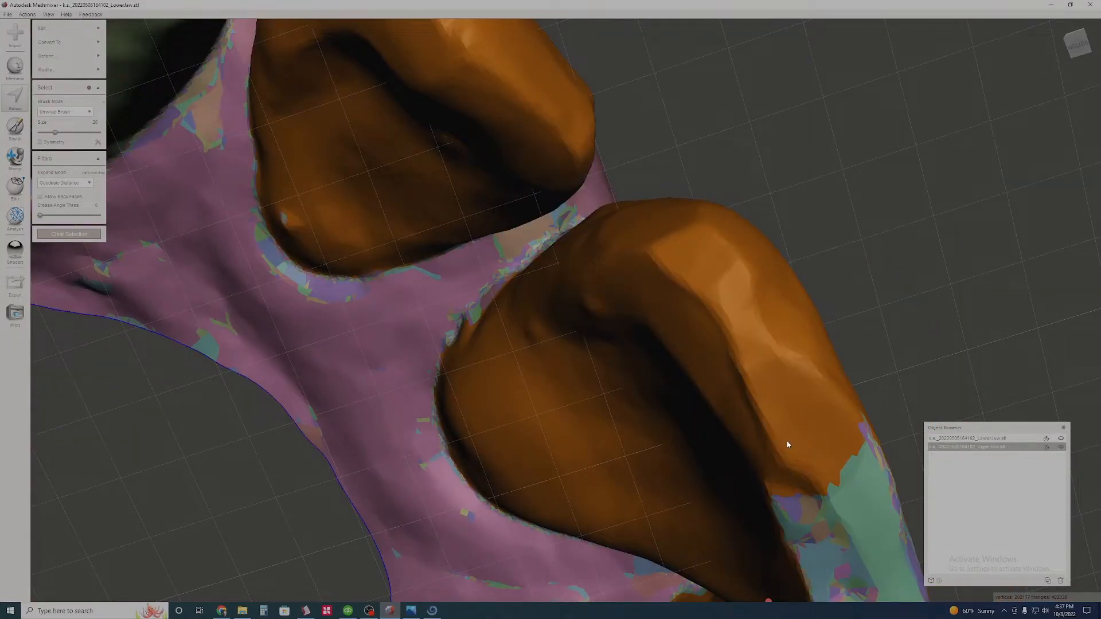
mouse_move(785, 440)
right_down()
mouse_move(658, 377)
mouse_move(652, 389)
right_up()
- Include the contact strip between the two upper central incisors in the selection, checking it from the front and palatal side
mouse_move(711, 303)
right_down()
mouse_move(803, 353)
mouse_move(720, 371)
mouse_move(678, 309)
mouse_move(611, 280)
mouse_move(592, 256)
mouse_move(474, 285)
right_up()
mouse_move(544, 303)
right_down()
mouse_move(673, 378)
mouse_move(470, 466)
mouse_move(865, 393)
mouse_move(596, 414)
mouse_move(567, 420)
mouse_move(541, 458)
right_up()
scroll(540, 458, up, 5)
mouse_move(687, 463)
right_down()
mouse_move(659, 503)
mouse_move(627, 500)
mouse_move(640, 459)
right_up()
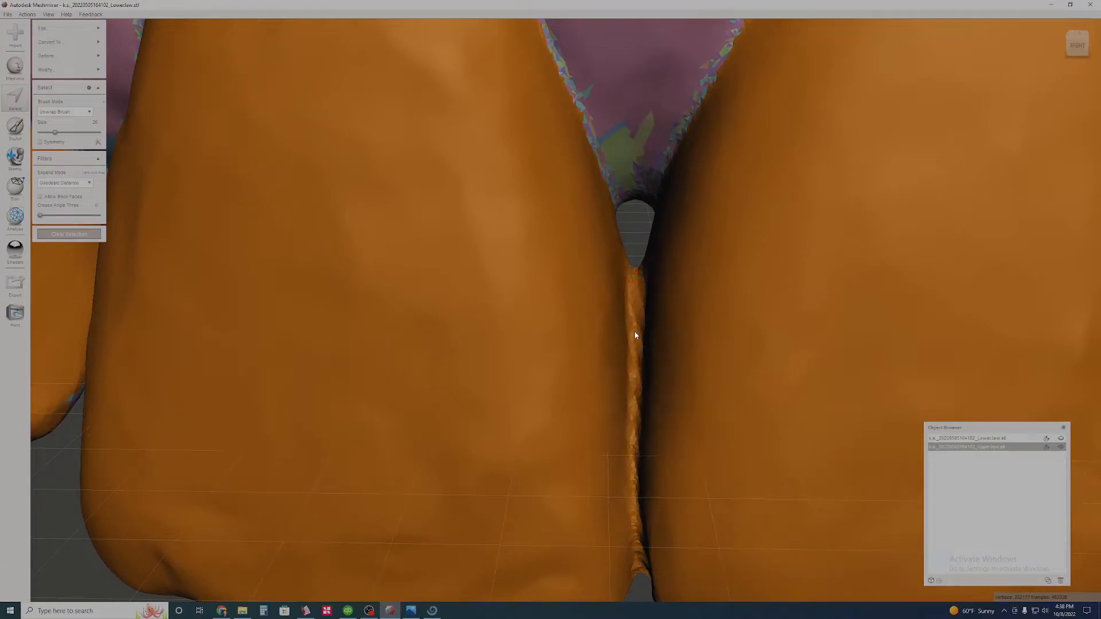
right_drag(651, 545, 398, 432)
right_drag(525, 317, 552, 386)
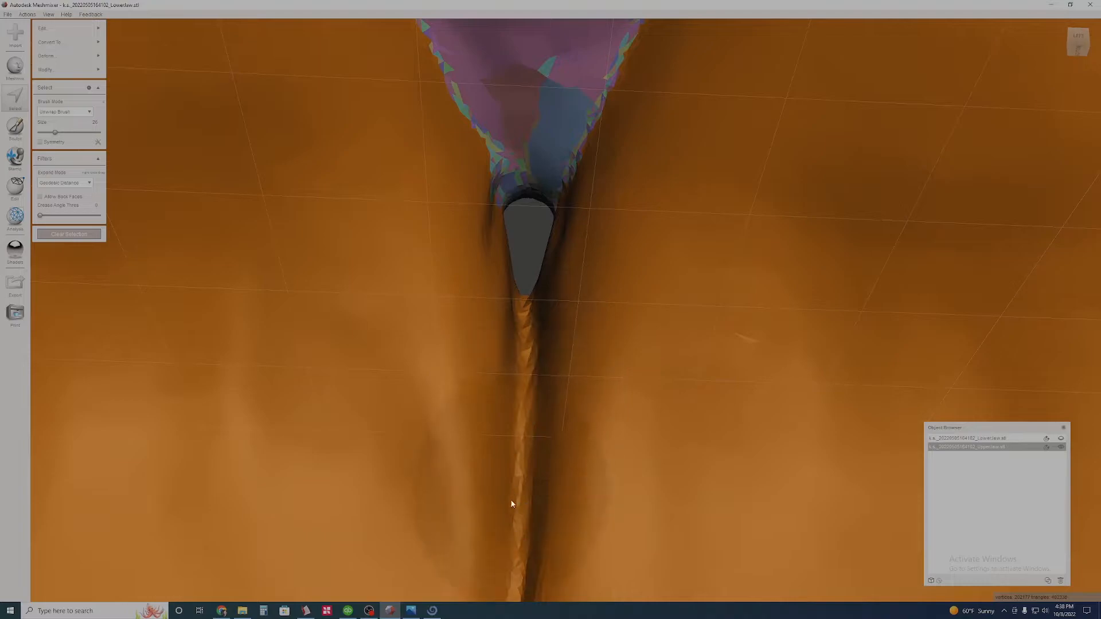
- Set the selection brush size to 17 and brush the unselected patches along the central incisor's palatal gumline into the selection
scroll(543, 422, down, 10)
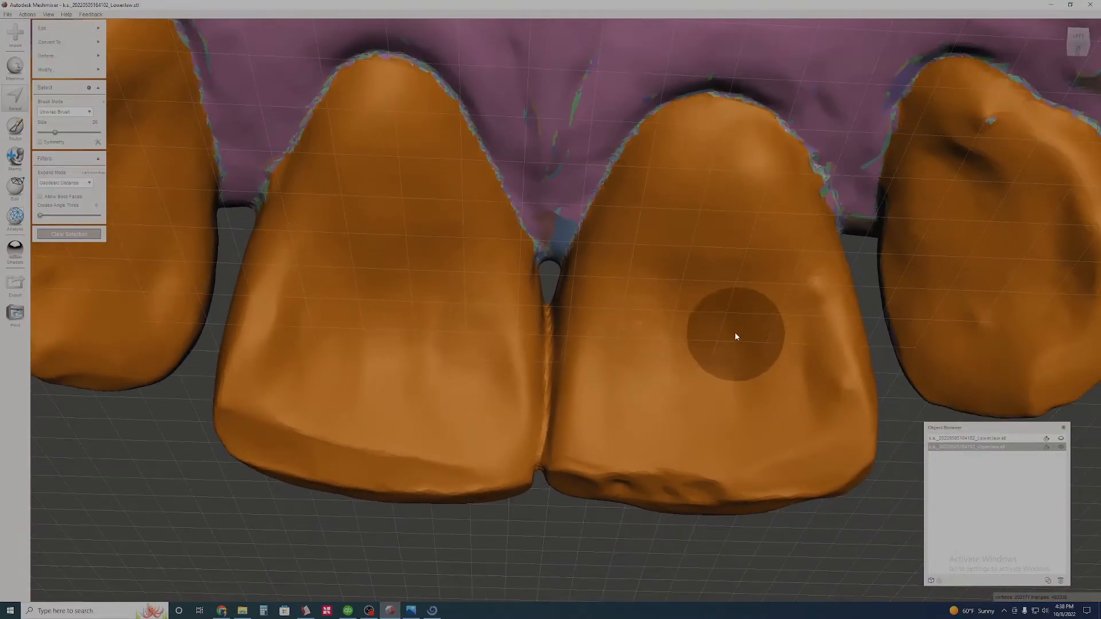
right_drag(736, 339, 637, 381)
right_drag(707, 373, 635, 392)
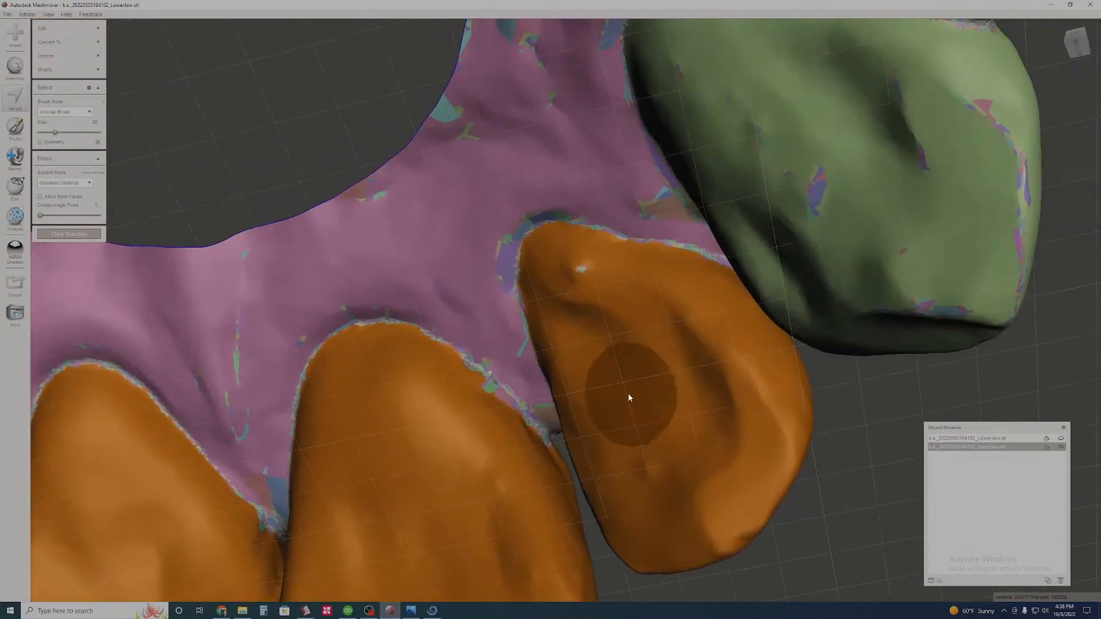
scroll(619, 381, up, 3)
scroll(631, 465, up, 3)
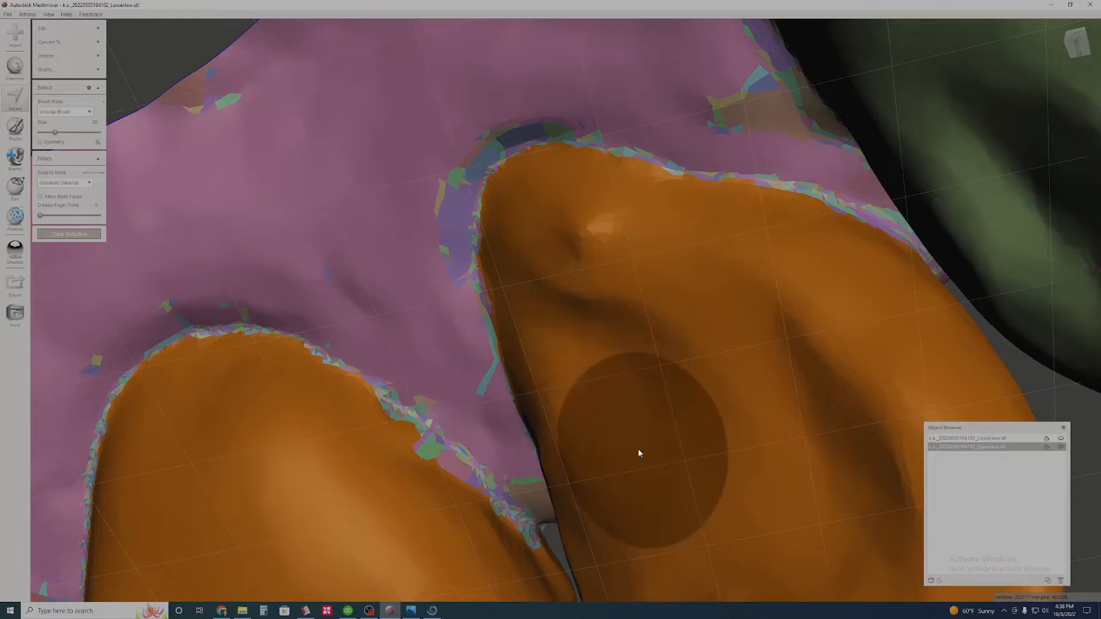
scroll(637, 449, down, 2)
middle_drag(634, 448, 737, 392)
scroll(737, 392, up, 3)
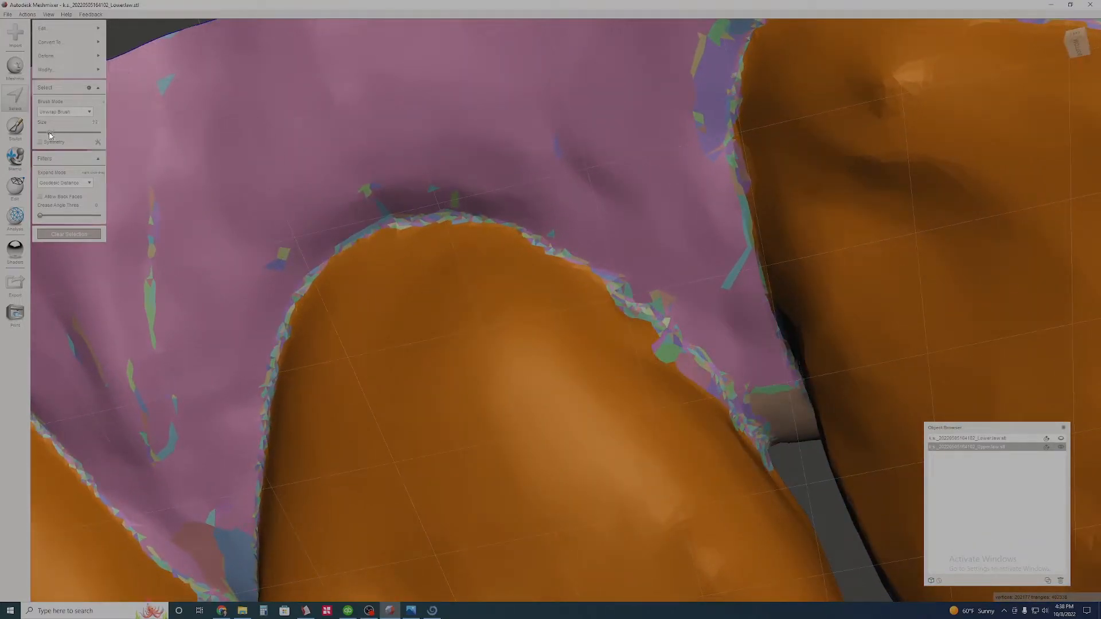
right_drag(740, 261, 706, 269)
right_drag(651, 369, 629, 325)
scroll(642, 373, up, 2)
right_drag(736, 377, 734, 376)
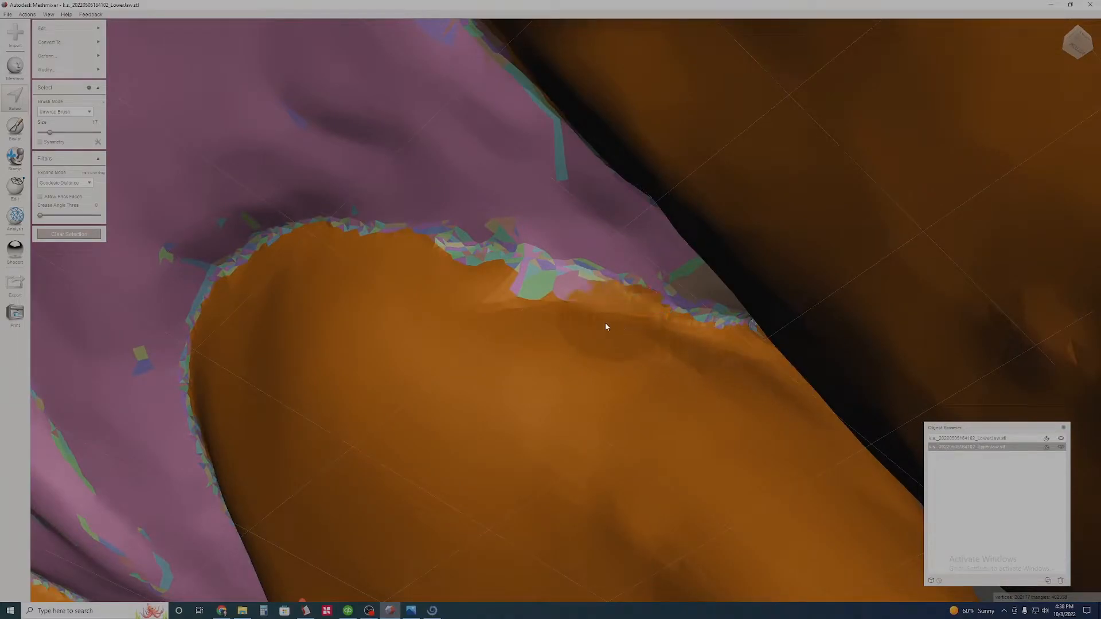
- Touch up the selection outline along the palatal gumline of the other upper incisors and check it all round
drag(500, 297, 423, 282)
right_drag(423, 282, 280, 438)
middle_drag(280, 437, 524, 524)
mouse_move(528, 514)
right_down()
mouse_move(329, 393)
mouse_move(663, 366)
right_up()
mouse_move(663, 365)
mouse_down()
mouse_move(565, 390)
mouse_move(640, 367)
mouse_up()
mouse_move(641, 367)
right_down()
mouse_move(333, 509)
mouse_move(647, 370)
mouse_move(652, 417)
mouse_move(616, 338)
mouse_move(546, 250)
right_up()
scroll(648, 373, up, 2)
drag(484, 208, 372, 246)
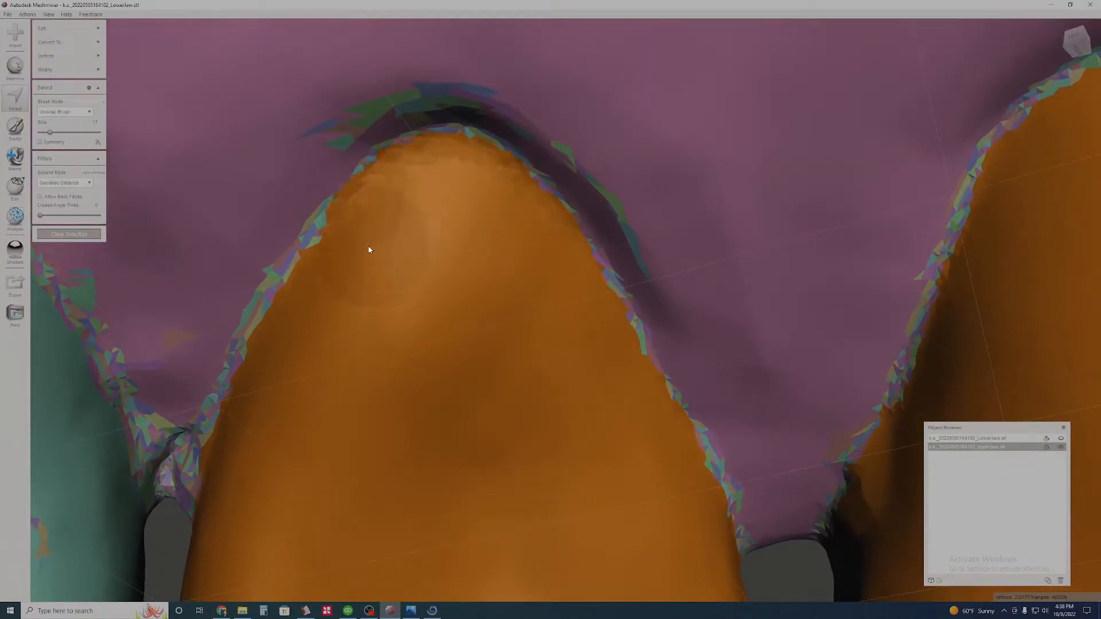
mouse_move(273, 379)
right_down()
mouse_move(474, 334)
mouse_move(498, 417)
mouse_move(533, 363)
mouse_move(660, 503)
mouse_move(631, 376)
mouse_move(591, 344)
right_up()
scroll(661, 504, down, 2)
scroll(660, 504, up, 3)
mouse_move(590, 222)
right_down()
mouse_move(602, 187)
mouse_move(643, 277)
mouse_move(717, 327)
mouse_move(698, 356)
mouse_move(638, 329)
mouse_move(557, 408)
mouse_move(663, 392)
mouse_move(604, 387)
mouse_move(671, 372)
right_up()
scroll(670, 373, up, 2)
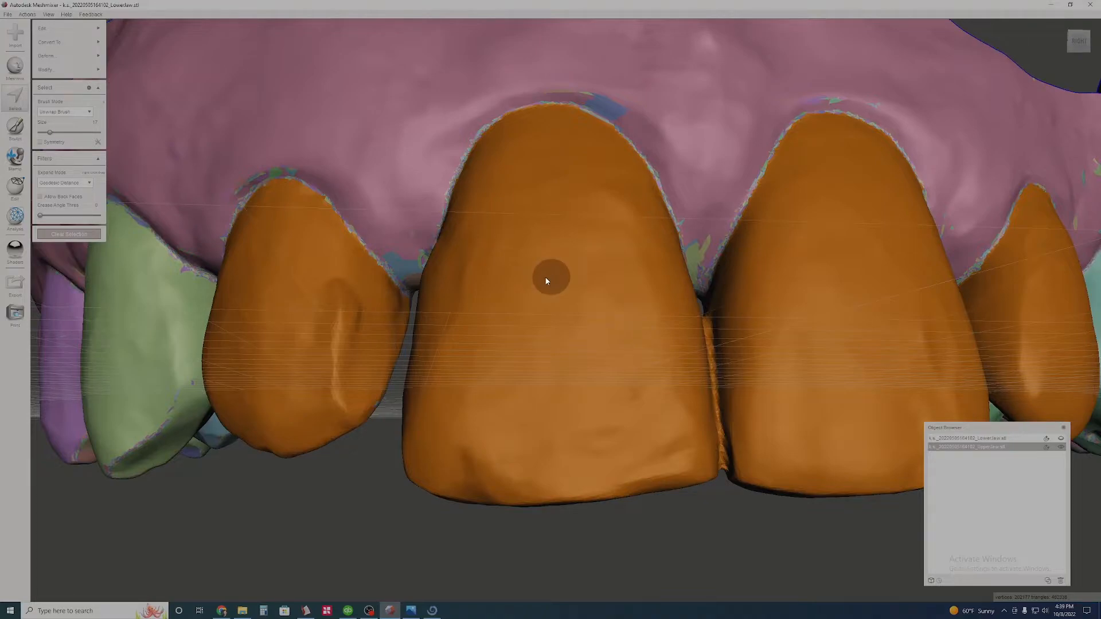
- Smooth the boundary of the four-incisor selection, assign the selected teeth clean face groups, and clear the selection
key(b)
key(a)
scroll(543, 274, down, 2)
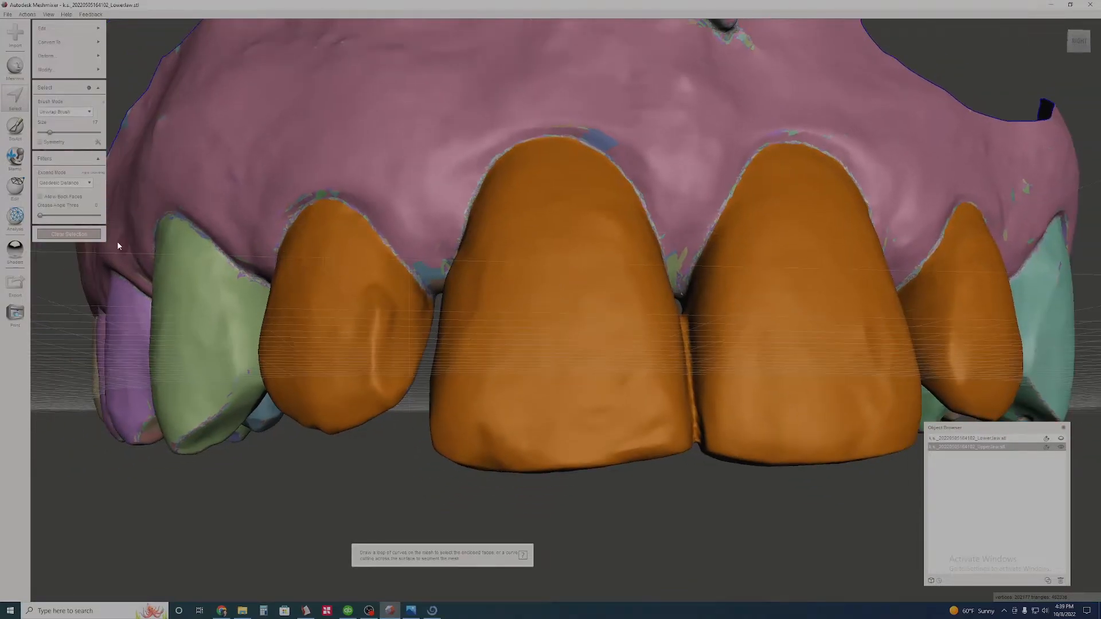
click(73, 232)
right_drag(643, 261, 647, 325)
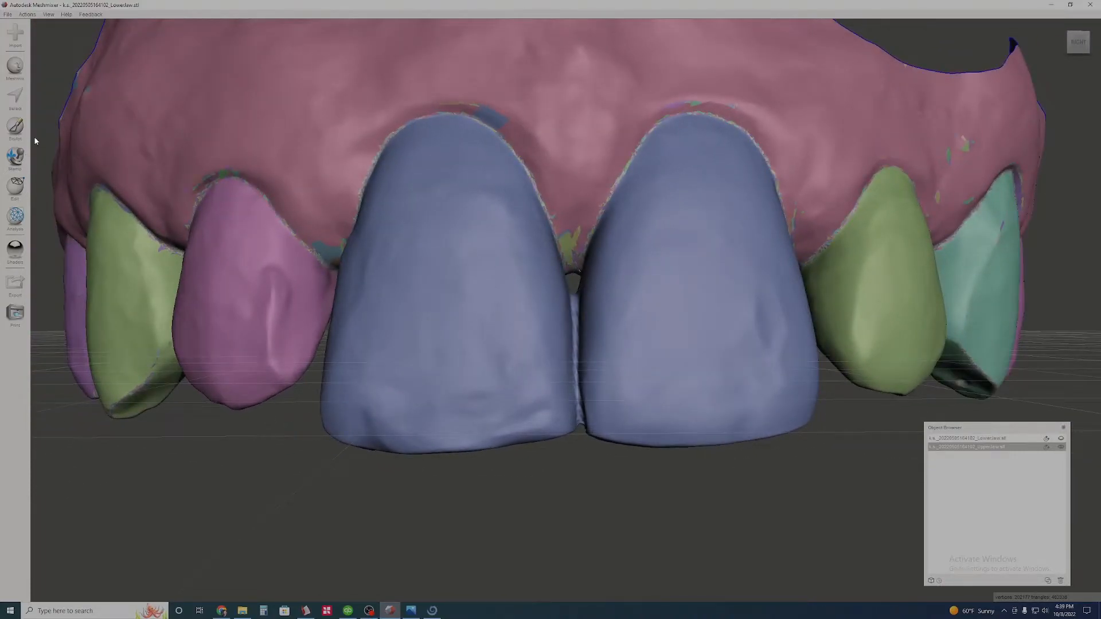
- Test the face groups by selecting the central and lateral incisors group by group, and clear the selection
click(16, 98)
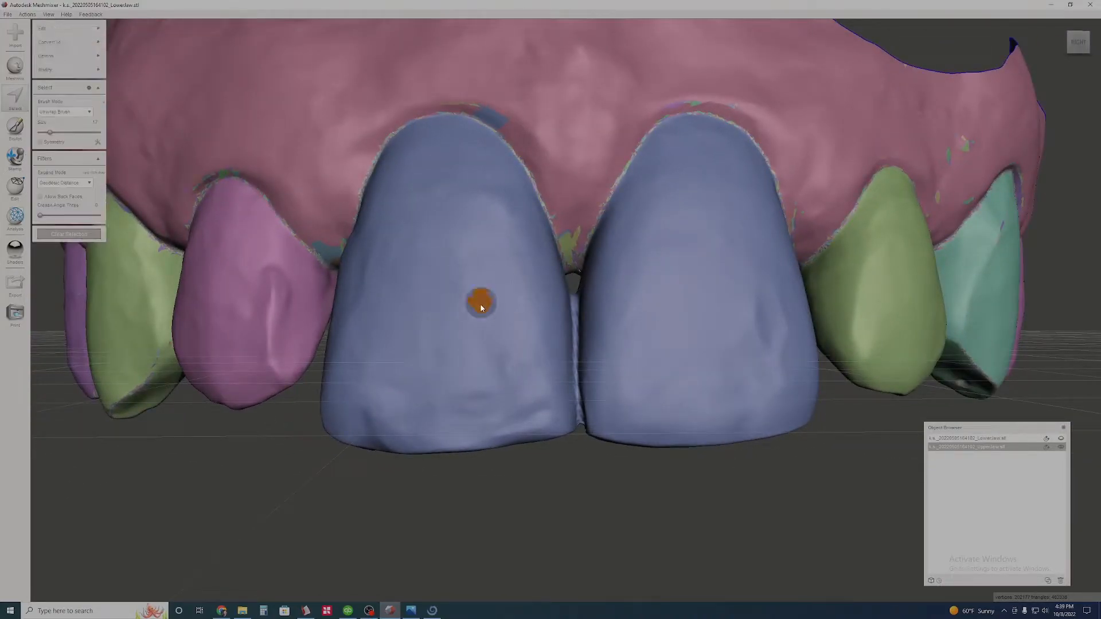
double_click(482, 301)
scroll(514, 390, up, 3)
scroll(481, 390, up, 4)
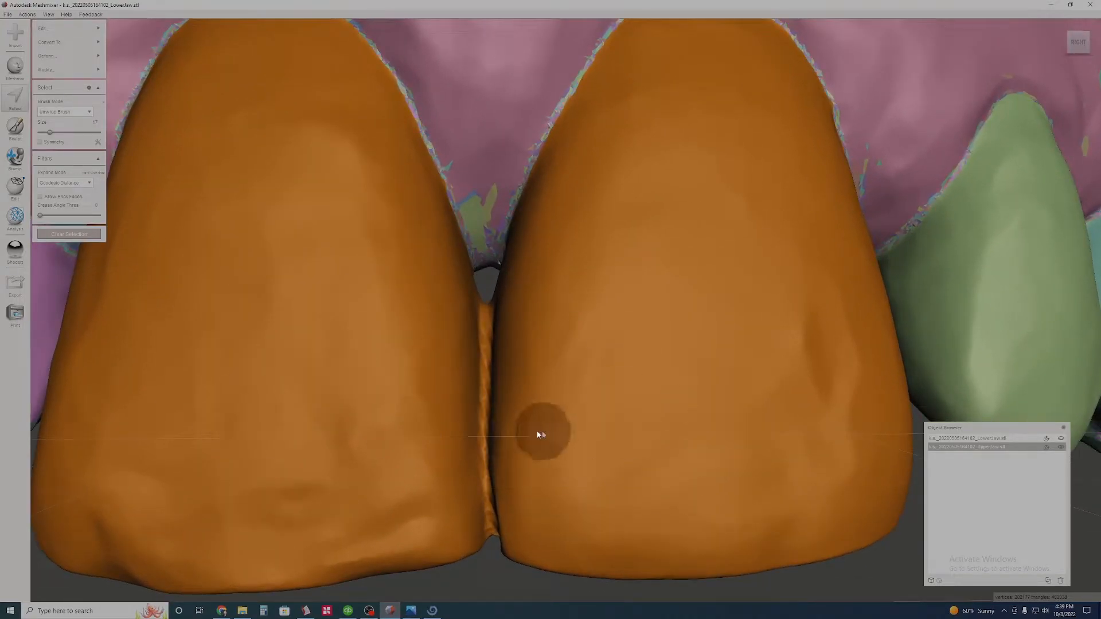
scroll(538, 430, down, 4)
middle_drag(442, 395, 588, 396)
double_click(376, 327)
middle_drag(734, 350, 584, 343)
double_click(906, 314)
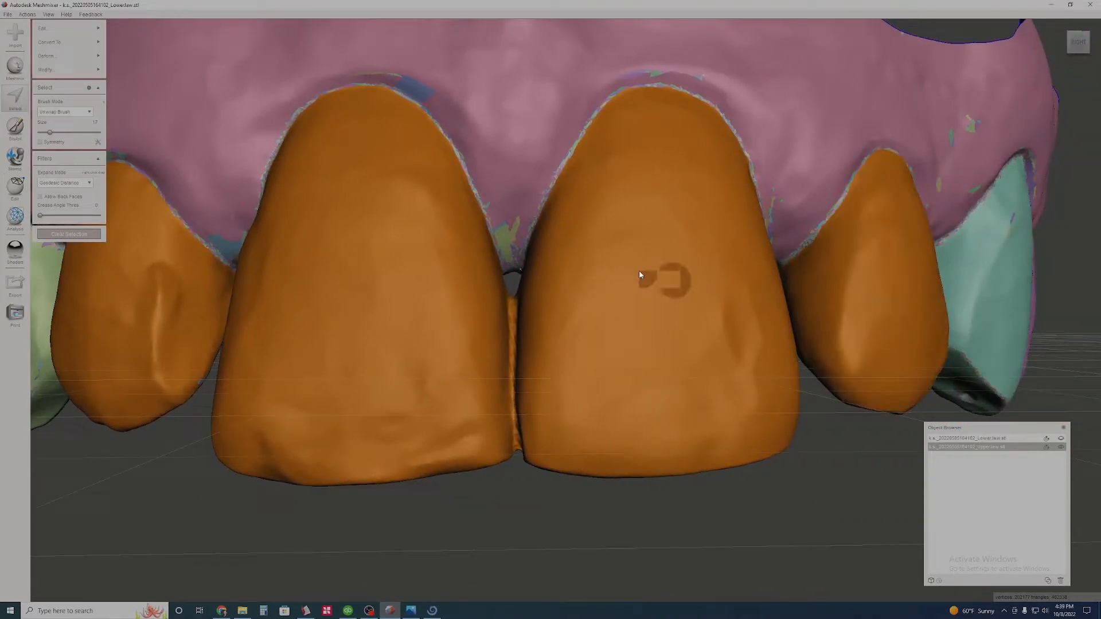
click(78, 235)
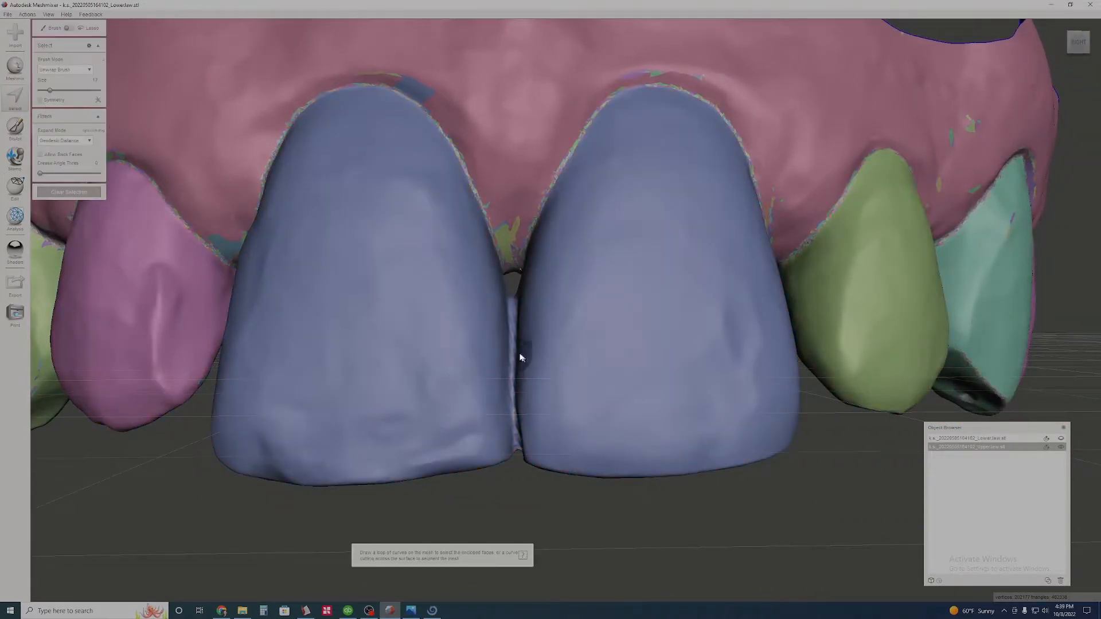
- Select the joined face group of the two upper central incisors, including the contact strip between them
scroll(512, 359, up, 6)
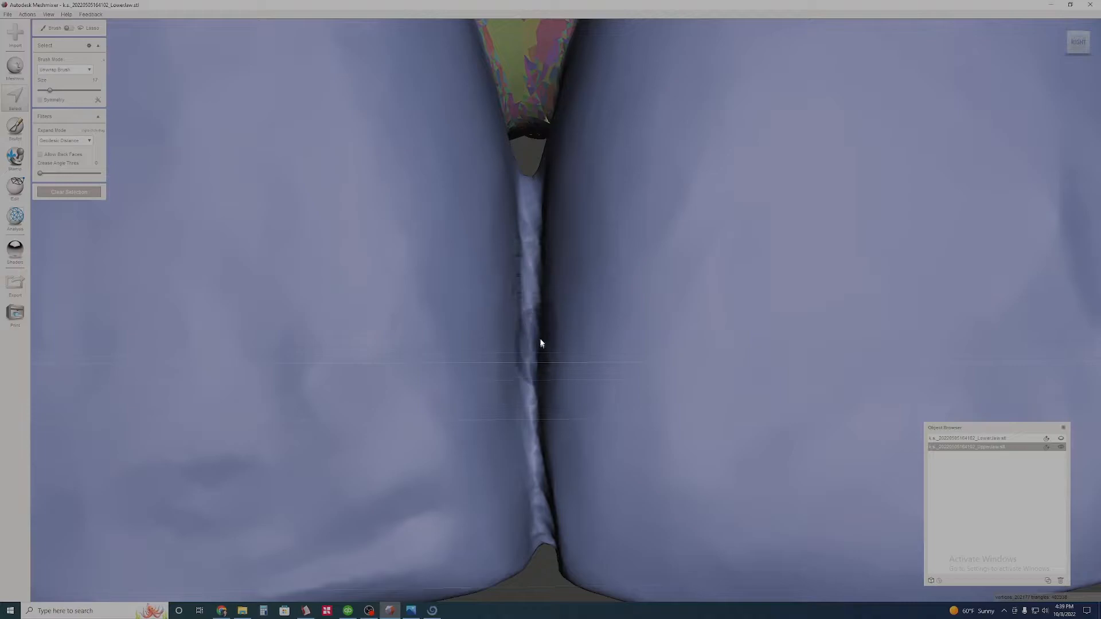
scroll(521, 373, down, 6)
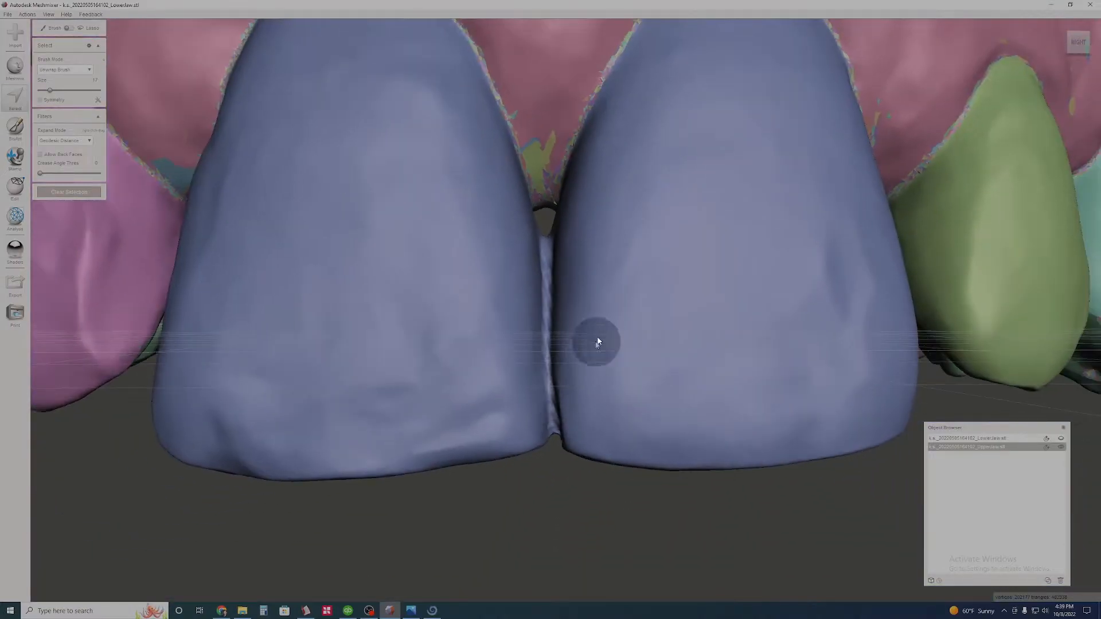
scroll(578, 383, up, 4)
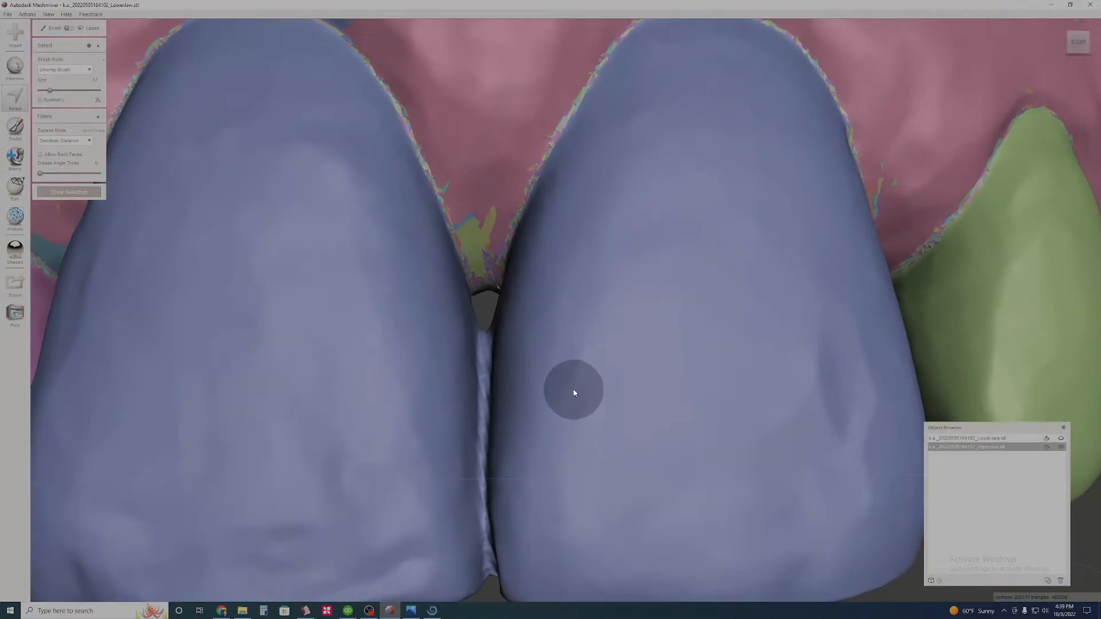
scroll(623, 382, down, 5)
double_click(611, 347)
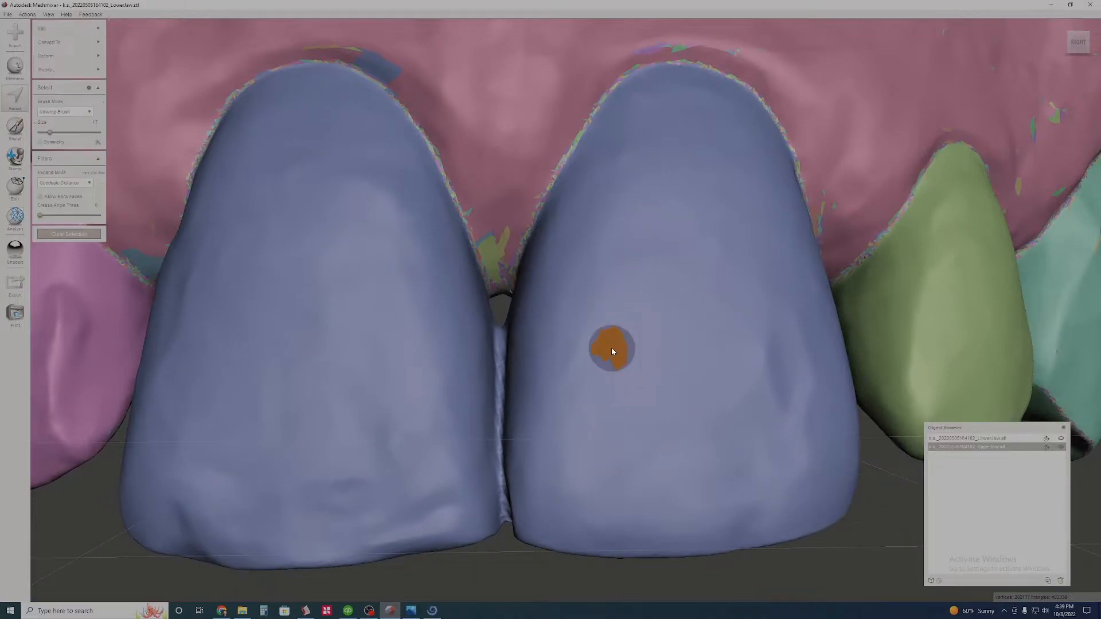
right_drag(402, 317, 355, 292)
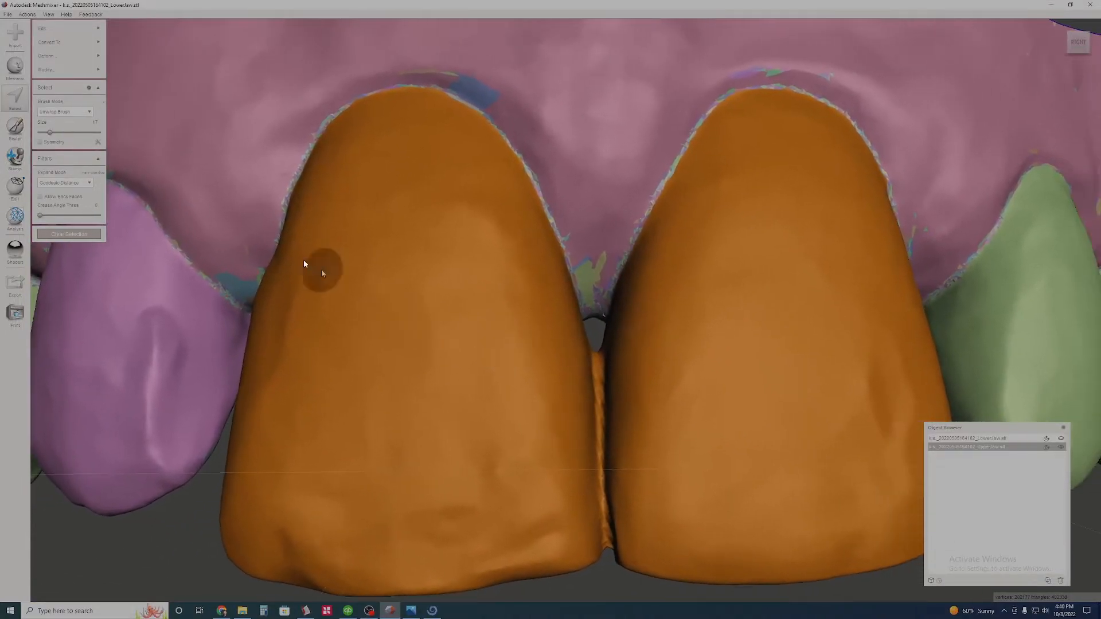
- Set the selection brush size to 42 and brush one upper central incisor out of the joined selection
click(65, 132)
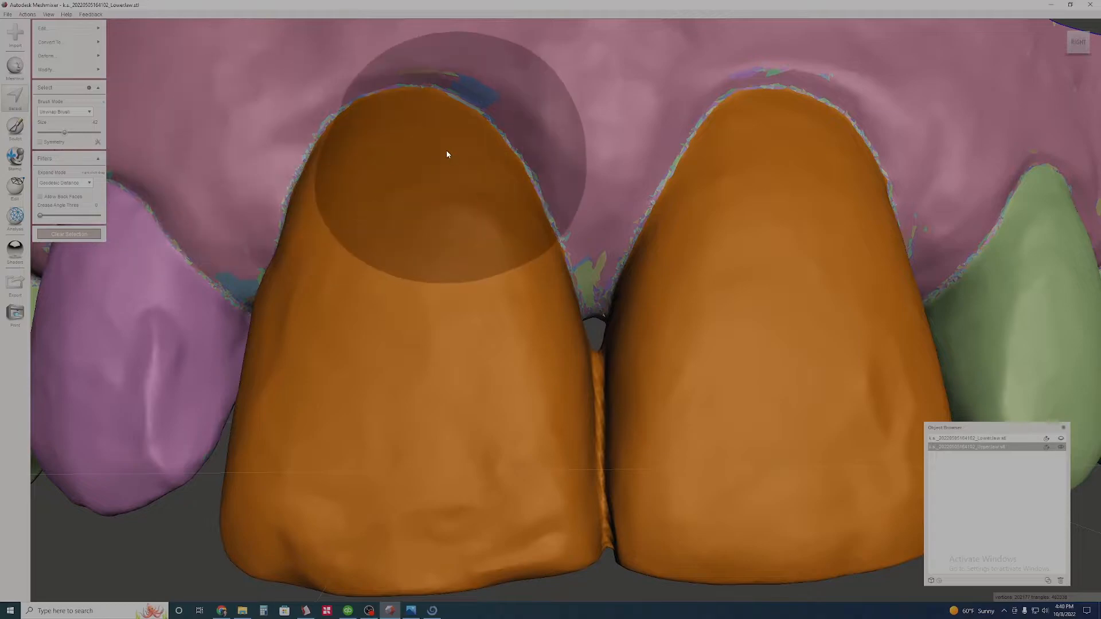
mouse_move(444, 150)
ctrl+mouse_down()
mouse_move(389, 173)
mouse_move(287, 445)
ctrl+mouse_up()
ctrl+drag(396, 490, 423, 300)
mouse_move(452, 376)
right_down()
mouse_move(491, 381)
mouse_move(538, 452)
mouse_move(565, 294)
mouse_move(557, 300)
right_up()
right_drag(509, 236, 575, 324)
ctrl+drag(575, 324, 633, 607)
right_drag(636, 539, 700, 319)
- Reduce the brush size and trim the selection off the deselected central incisor along the palatal side of the contact strip
scroll(700, 318, up, 5)
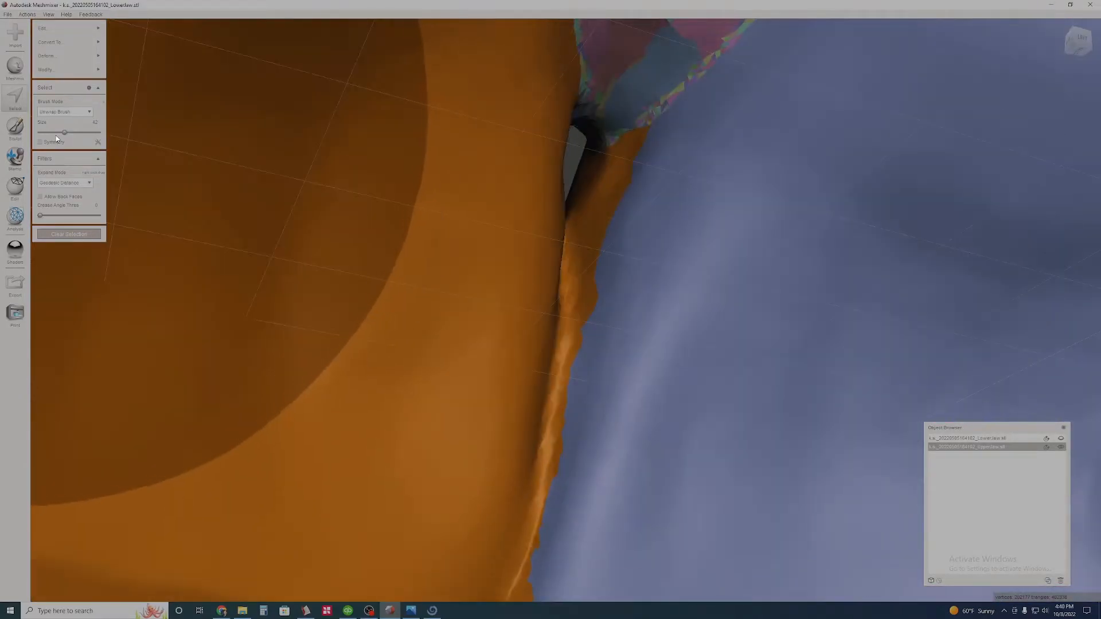
click(56, 134)
right_drag(625, 235, 673, 317)
mouse_move(641, 378)
right_down()
mouse_move(734, 142)
mouse_move(656, 201)
right_up()
ctrl+drag(656, 201, 585, 512)
click(48, 133)
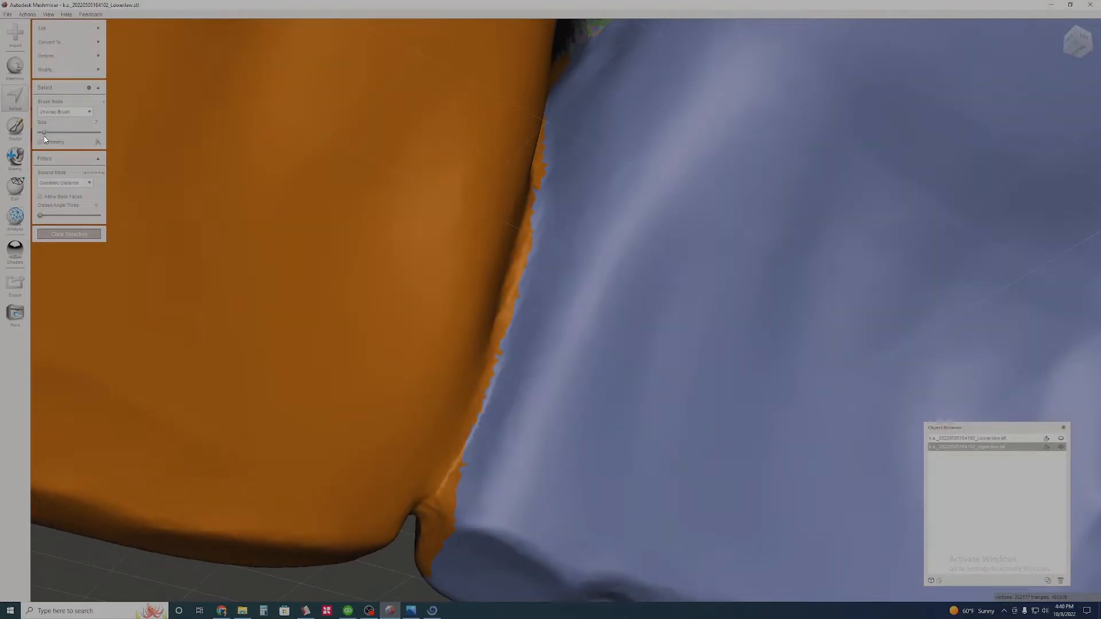
right_drag(497, 441, 503, 357)
- Trim the selection along the labial side of the contact strip and the incisal corner with brush size 14
right_drag(450, 423, 715, 504)
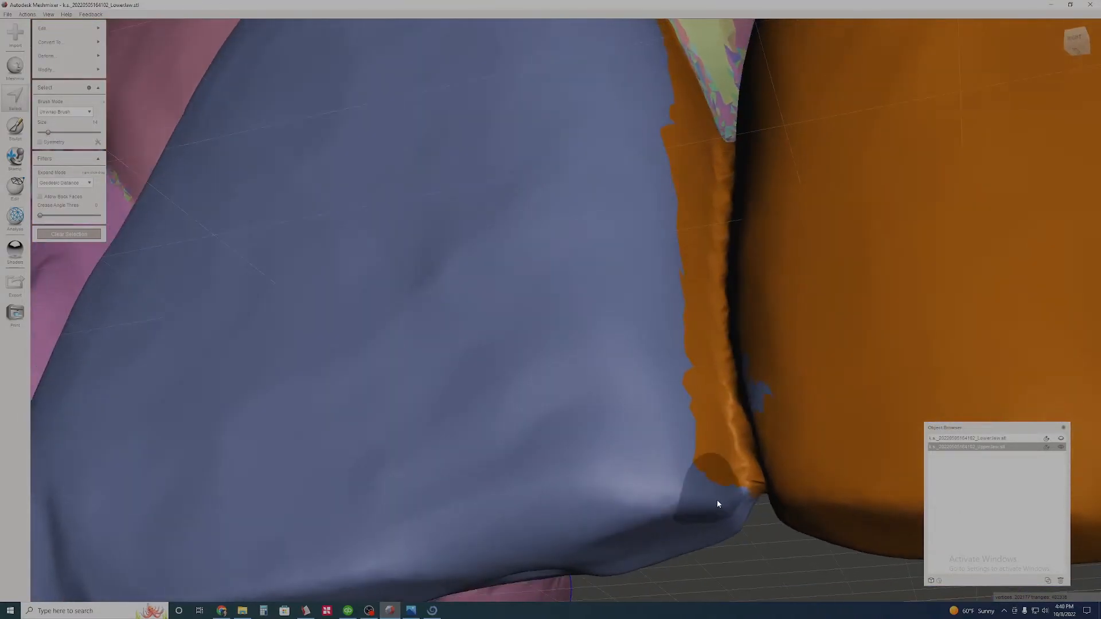
ctrl+drag(711, 466, 709, 443)
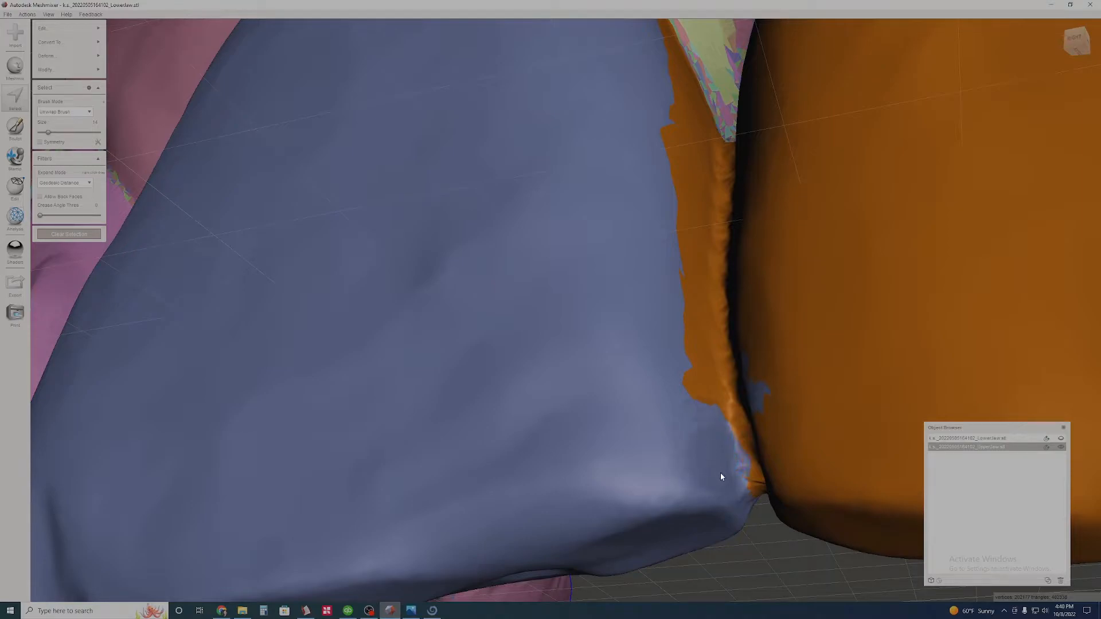
right_drag(695, 361, 644, 418)
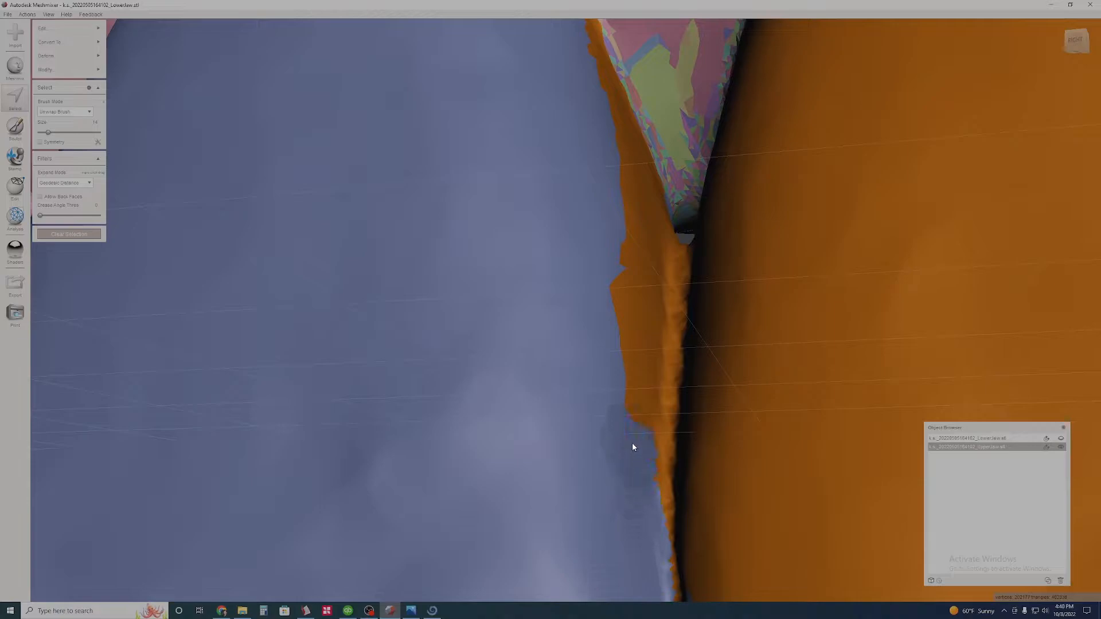
right_drag(652, 179, 600, 431)
right_drag(669, 229, 719, 235)
right_drag(685, 276, 454, 342)
- Refine the selection edge on the palatal side of the contact strip, below the gap between the central incisors
scroll(483, 332, down, 5)
scroll(564, 353, up, 5)
right_drag(564, 355, 537, 475)
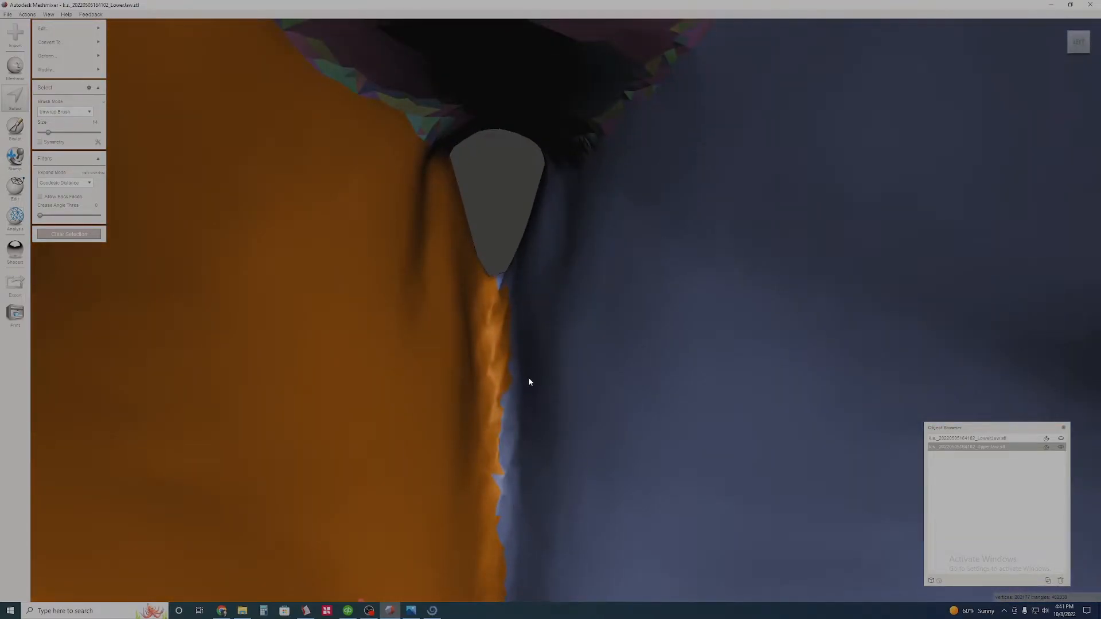
right_drag(545, 231, 516, 495)
scroll(449, 483, down, 6)
- Smooth the boundary of the selected central incisor, give it its own face group, and clear the selection
key(b)
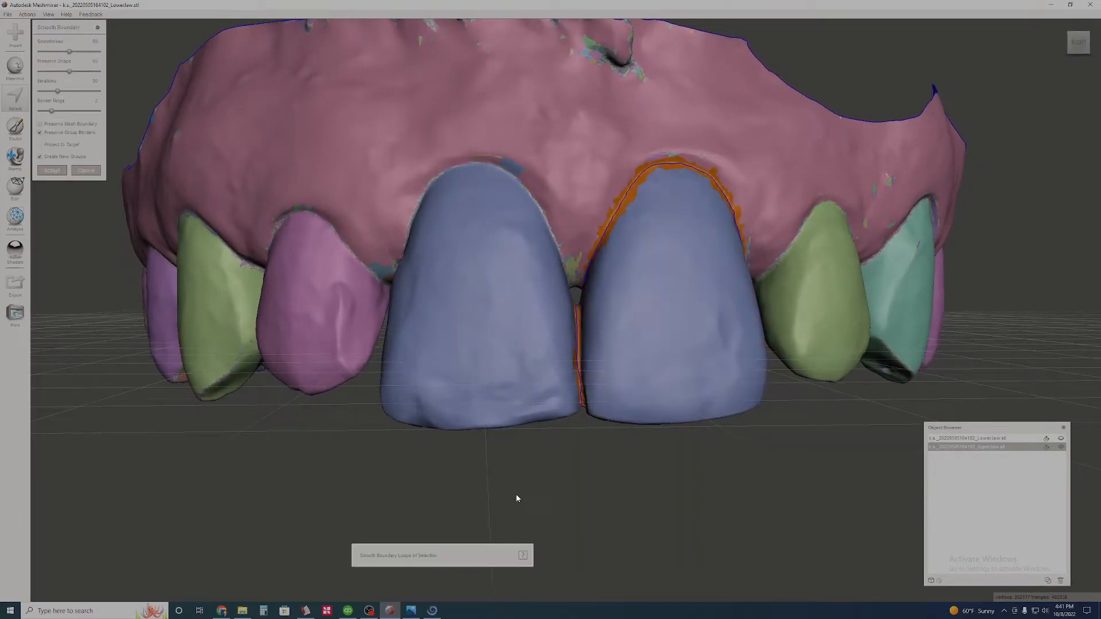
key(Return)
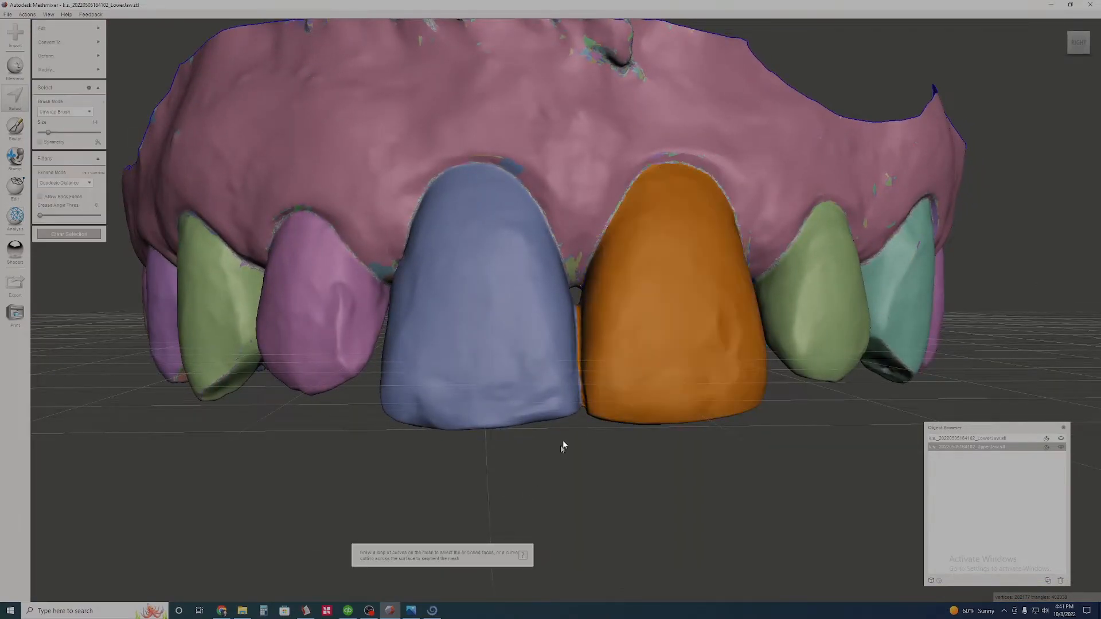
click(85, 235)
right_drag(519, 333, 474, 343)
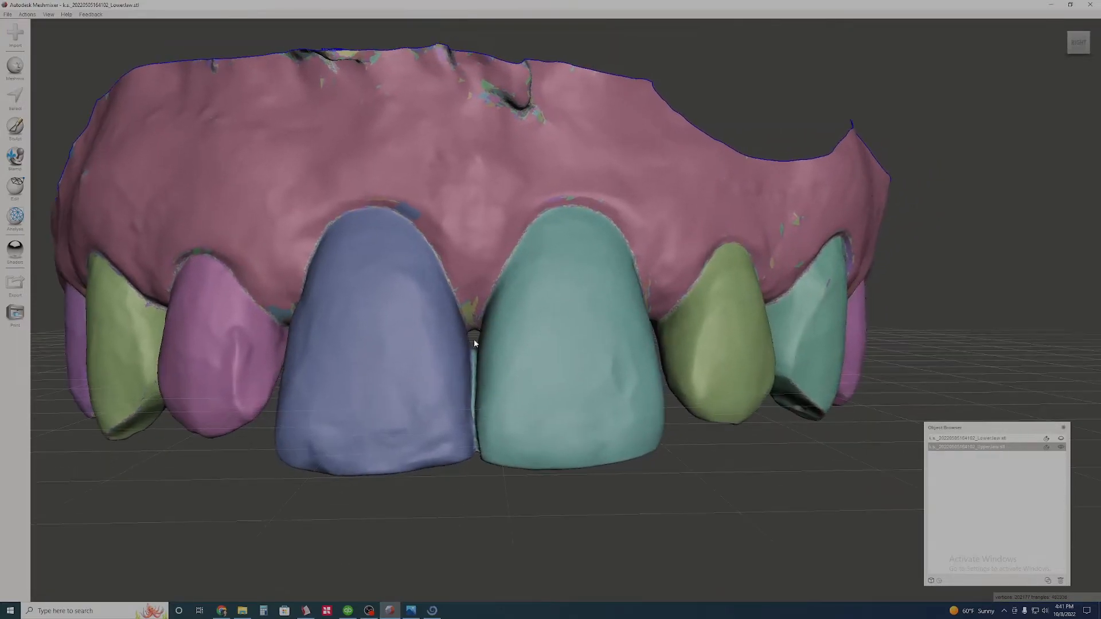
- Test the separated face groups by selecting the upper incisors one by one, and clear the selection
click(13, 100)
click(233, 361)
click(396, 373)
double_click(714, 371)
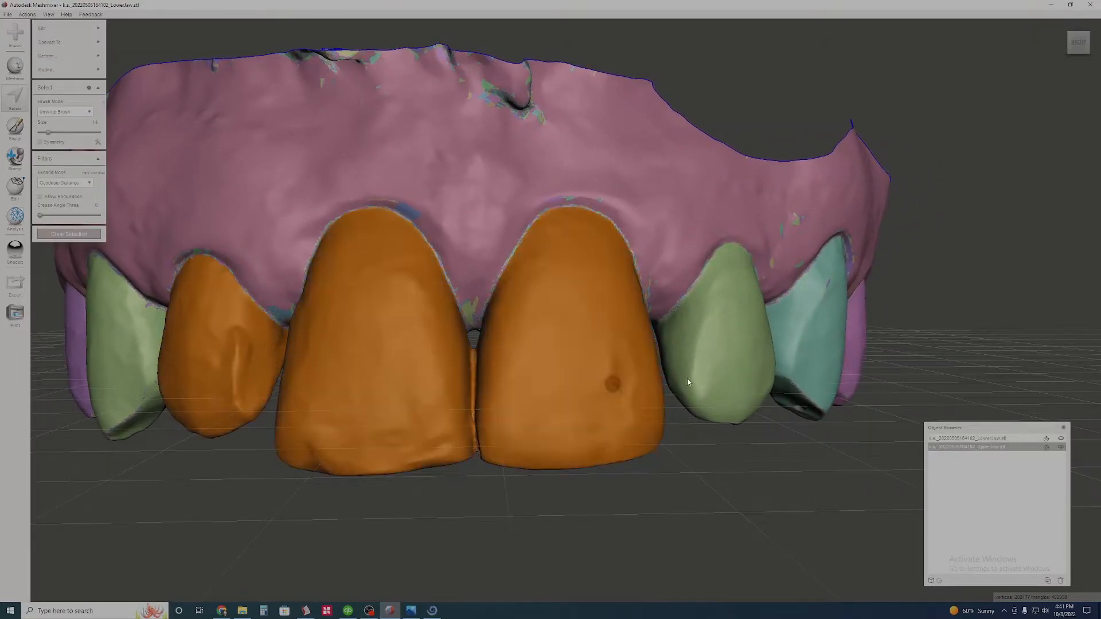
click(65, 234)
middle_drag(338, 382, 463, 360)
right_drag(463, 360, 464, 287)
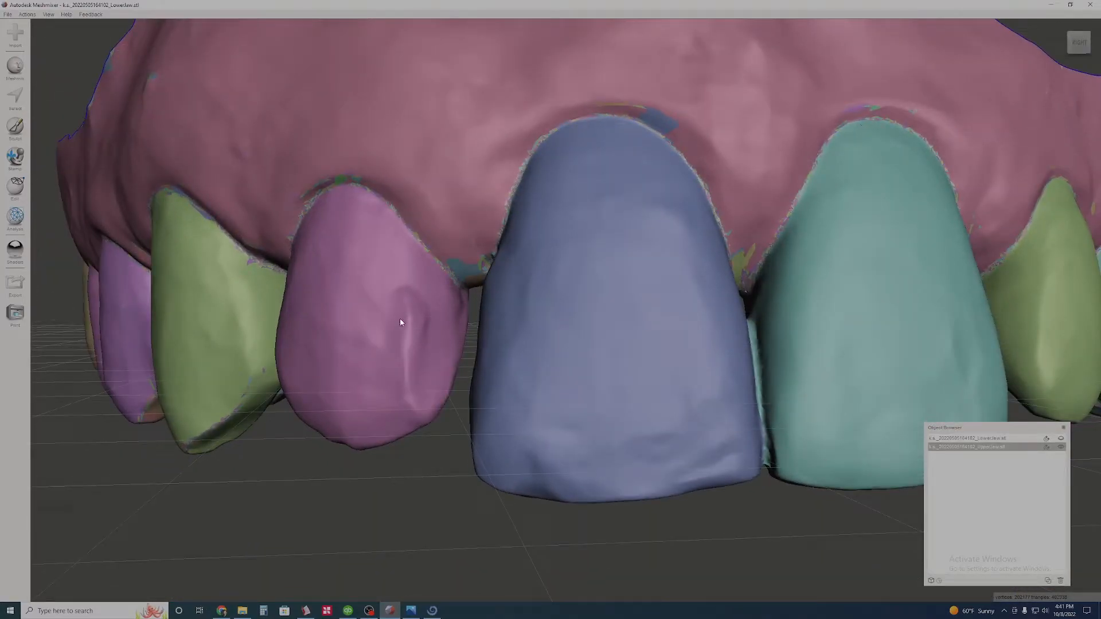
- Select the face group of the upper lateral incisor beside the blue central incisor
click(15, 98)
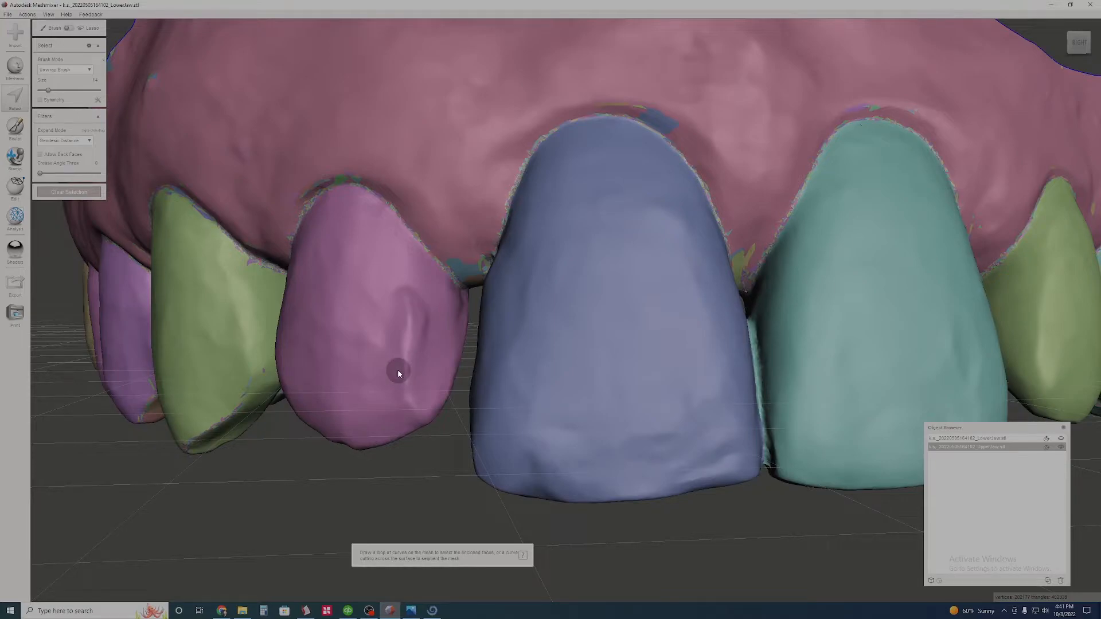
right_drag(387, 368, 412, 361)
click(393, 341)
double_click(393, 340)
- Brush the unselected strip along the lateral incisor's palatal edge, beside the central incisor, into the selection
right_drag(770, 404, 673, 262)
middle_drag(673, 263, 511, 381)
scroll(511, 381, up, 3)
mouse_move(512, 381)
right_down()
mouse_move(618, 402)
mouse_move(485, 426)
mouse_move(565, 384)
right_up()
scroll(638, 386, up, 3)
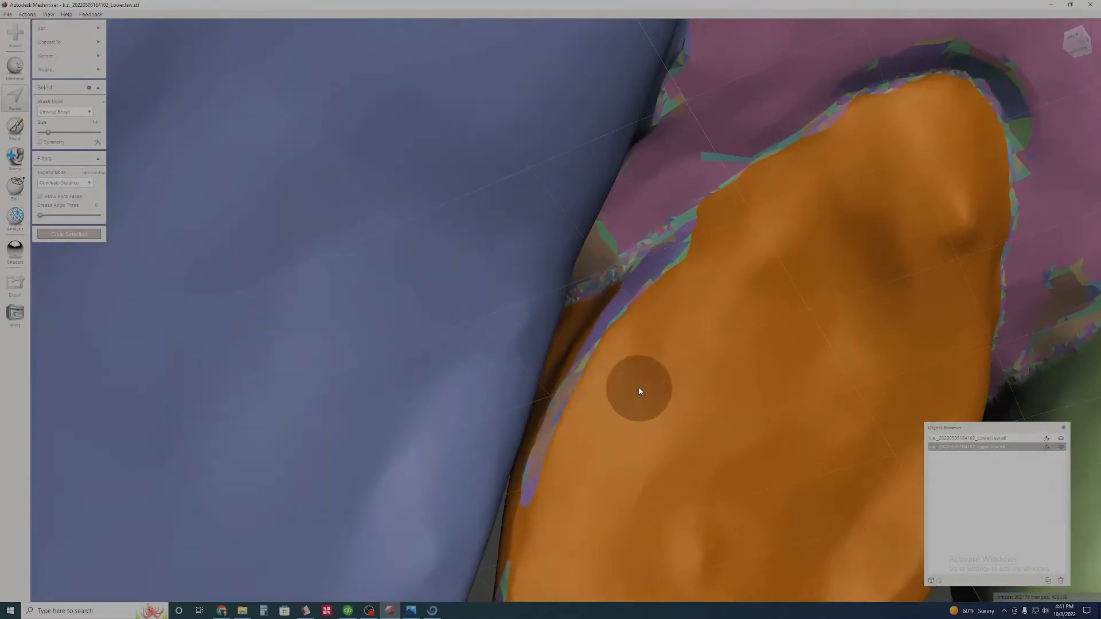
right_drag(750, 292, 773, 325)
drag(708, 287, 626, 331)
right_drag(756, 429, 571, 342)
right_drag(723, 428, 467, 315)
scroll(486, 339, down, 1)
- Smooth the lateral incisor's selection boundary, give the tooth its own face group, and clear the selection
key(b)
key(a)
key(x)
key(ctrl+z)
key(ctrl+z)
key(b)
key(Escape)
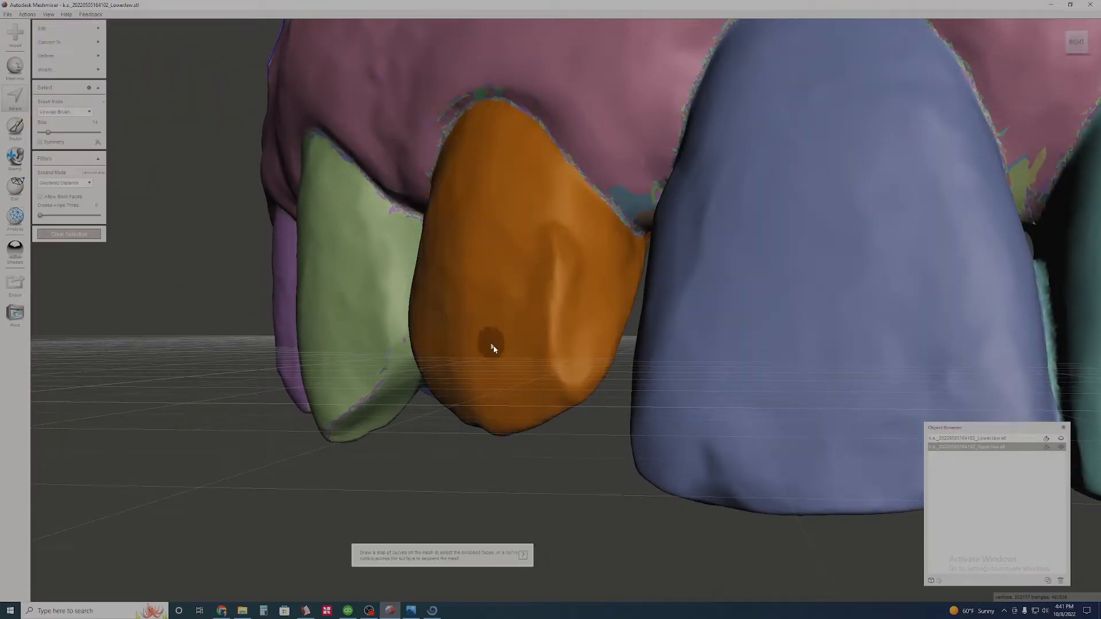
click(69, 234)
right_drag(553, 295, 50, 188)
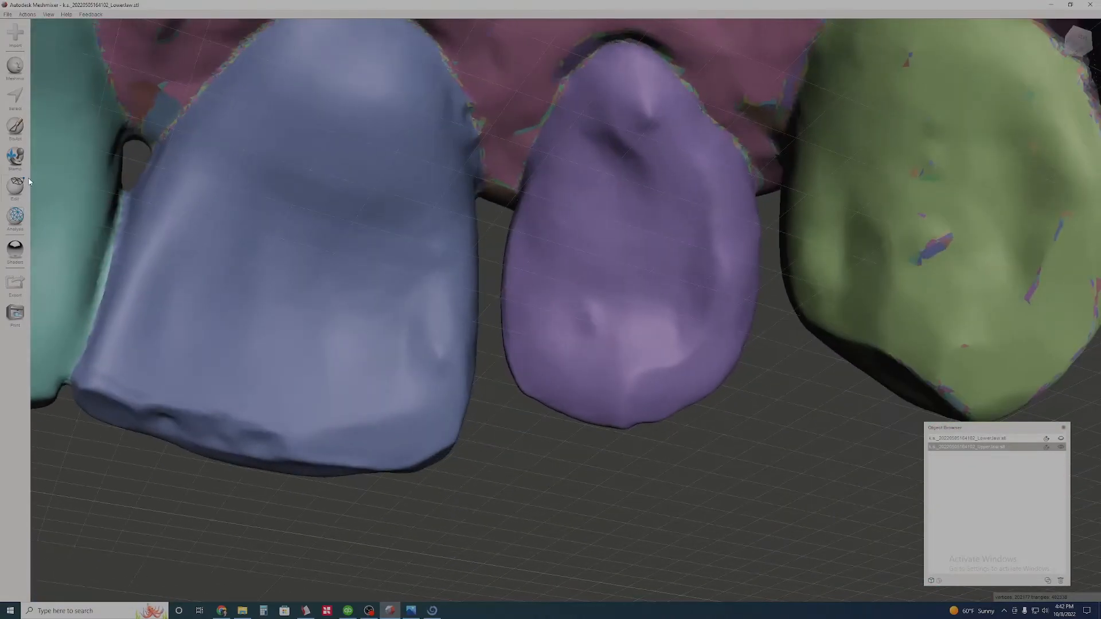
- Select the lateral incisor's purple face group and brush an outline of its palatal area out of the selection
click(20, 107)
double_click(620, 226)
middle_drag(643, 219, 576, 316)
scroll(576, 314, up, 3)
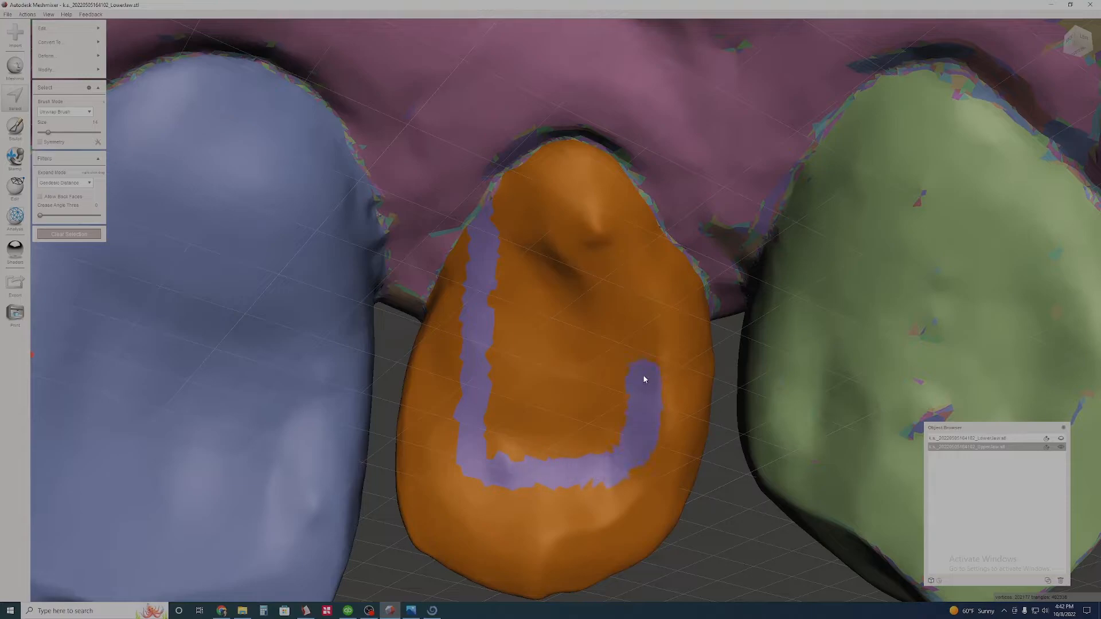
- Enlarge the selection brush to 22 and deselect the rest of the outlined palatal area on the lateral incisor
click(53, 132)
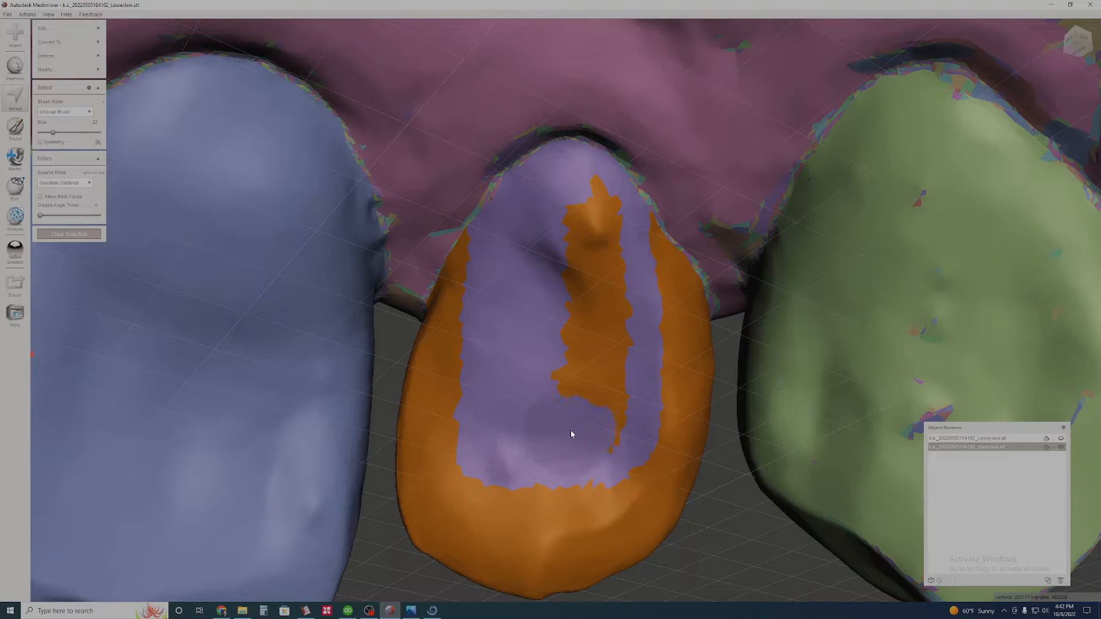
right_drag(595, 430, 602, 361)
mouse_move(568, 325)
mouse_down()
mouse_move(538, 322)
mouse_move(543, 337)
mouse_move(592, 342)
mouse_move(647, 328)
mouse_move(648, 223)
mouse_up()
scroll(608, 247, down, 3)
middle_drag(564, 295, 611, 348)
- Smooth the selection boundary, give the lateral incisor's labial and incisal part its own face group, and clear the selection
right_drag(682, 319, 396, 338)
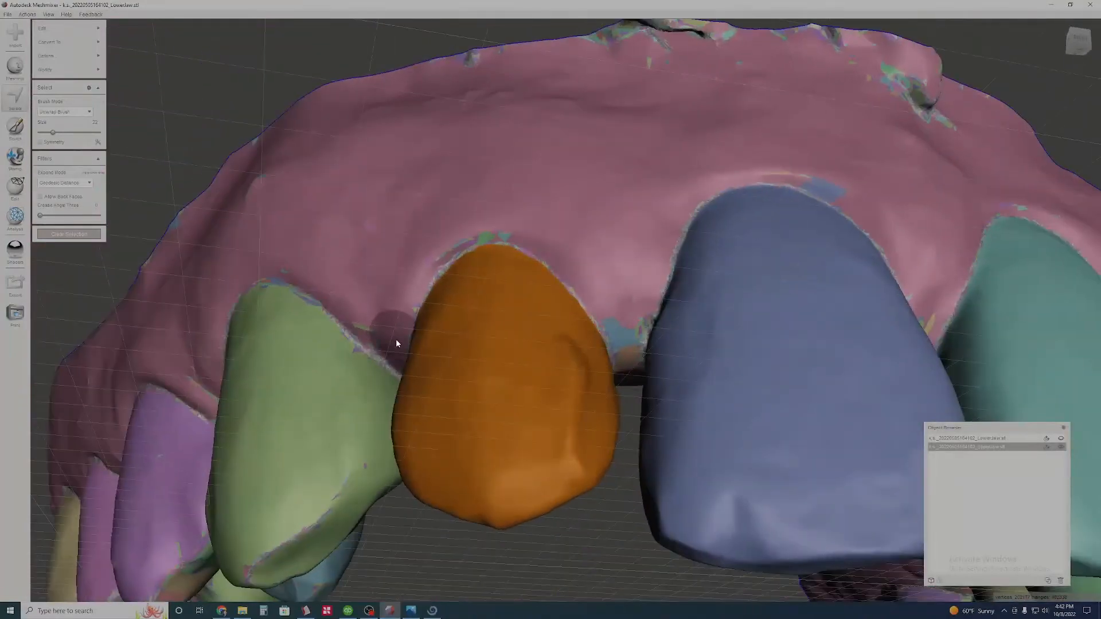
key(b)
key(Return)
right_drag(583, 404, 312, 399)
key(ctrl+g)
click(68, 235)
- Select the face group of the blue central incisor
right_drag(659, 343, 607, 267)
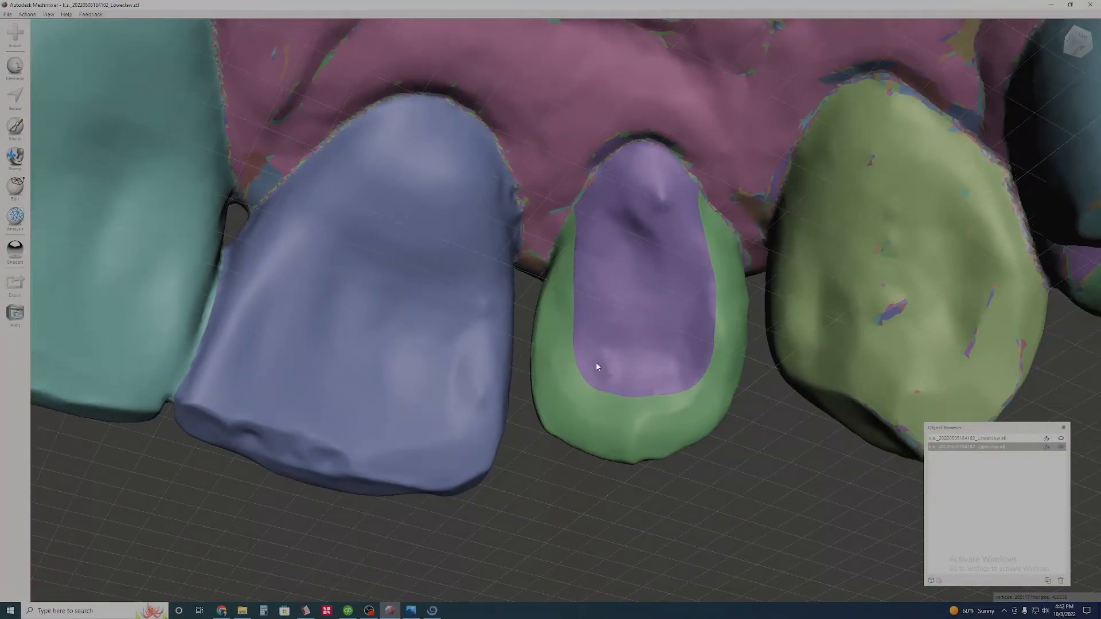
middle_drag(597, 363, 794, 418)
right_drag(690, 347, 678, 324)
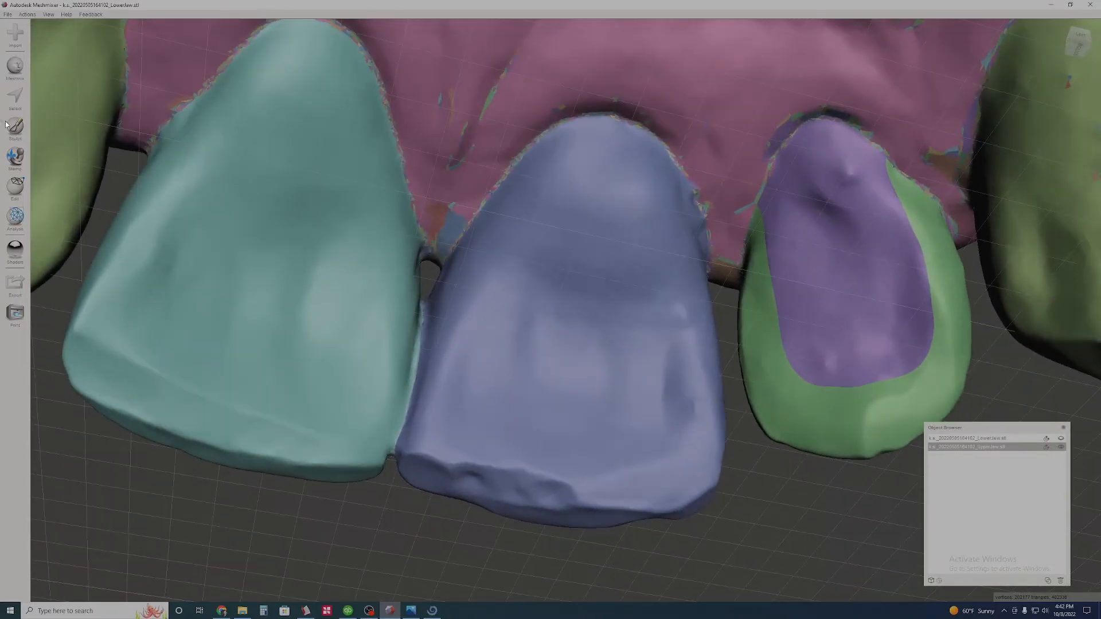
click(15, 96)
right_drag(631, 400, 623, 388)
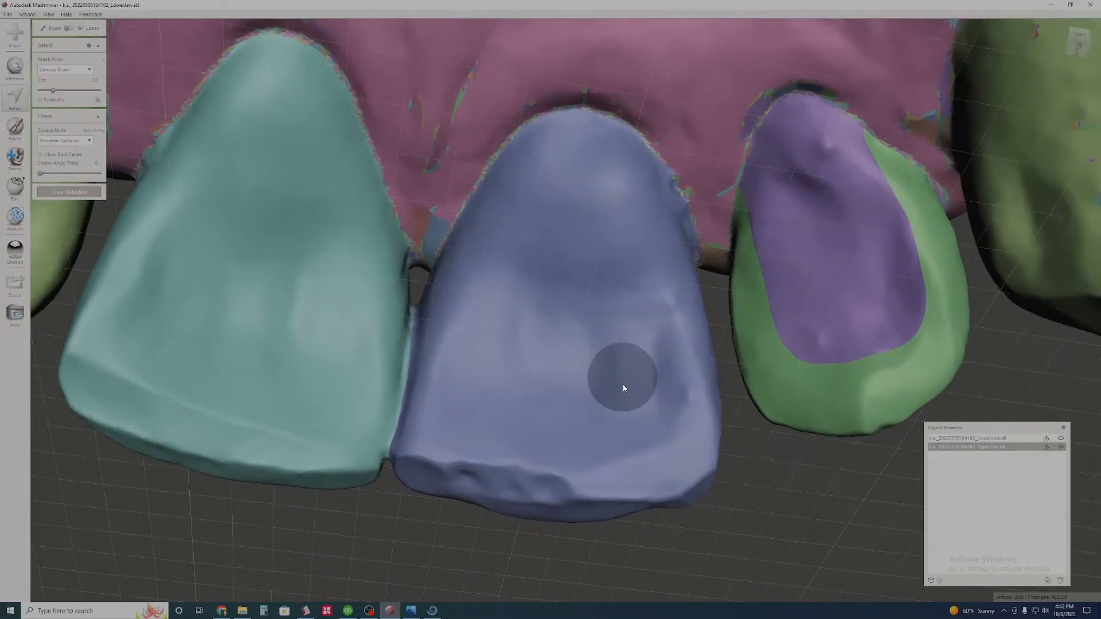
double_click(498, 321)
scroll(515, 344, up, 3)
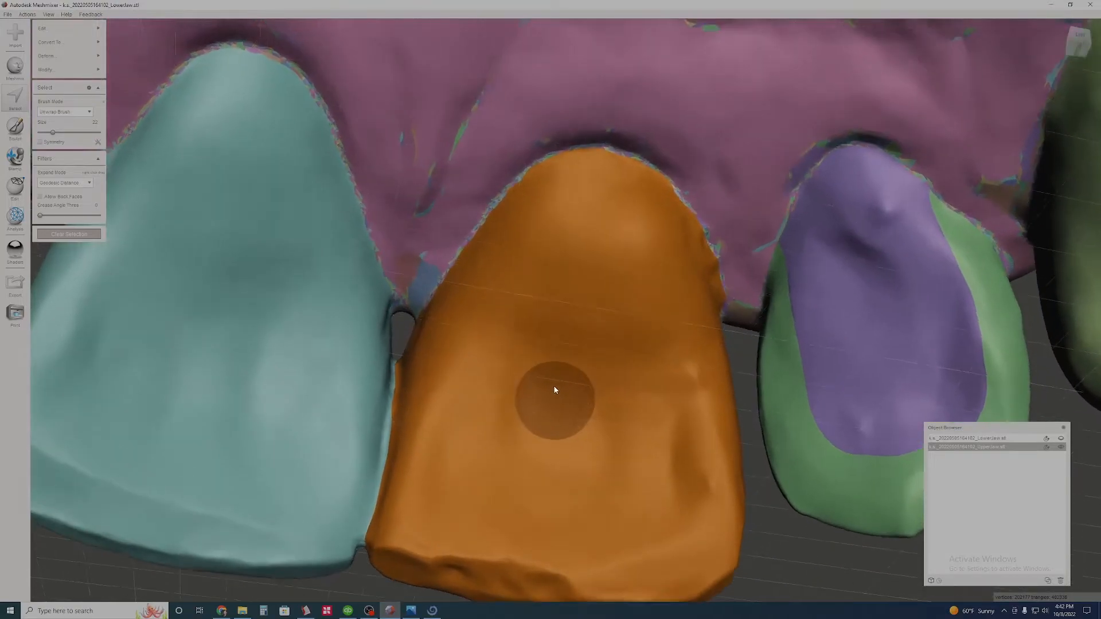
- Brush the blue central incisor's palatal surface out of the selection, keeping its sides, incisal edge and labial surface selected
right_drag(553, 390, 549, 375)
mouse_move(491, 159)
ctrl+mouse_down()
mouse_move(472, 299)
mouse_move(478, 422)
mouse_move(664, 372)
mouse_move(531, 400)
mouse_move(597, 201)
ctrl+mouse_up()
middle_drag(636, 281, 566, 320)
right_drag(566, 320, 545, 375)
mouse_move(562, 394)
ctrl+mouse_down()
mouse_move(575, 415)
mouse_move(566, 341)
mouse_move(576, 368)
ctrl+mouse_up()
right_drag(561, 345, 608, 338)
mouse_move(505, 456)
right_down()
mouse_move(538, 454)
mouse_move(585, 370)
right_up()
right_drag(528, 411, 569, 354)
right_drag(569, 354, 524, 380)
middle_drag(523, 380, 758, 408)
- Smooth the blue central incisor's selection boundary and turn the selected faces into their own face group
key(b)
click(51, 170)
middle_drag(224, 213, 55, 195)
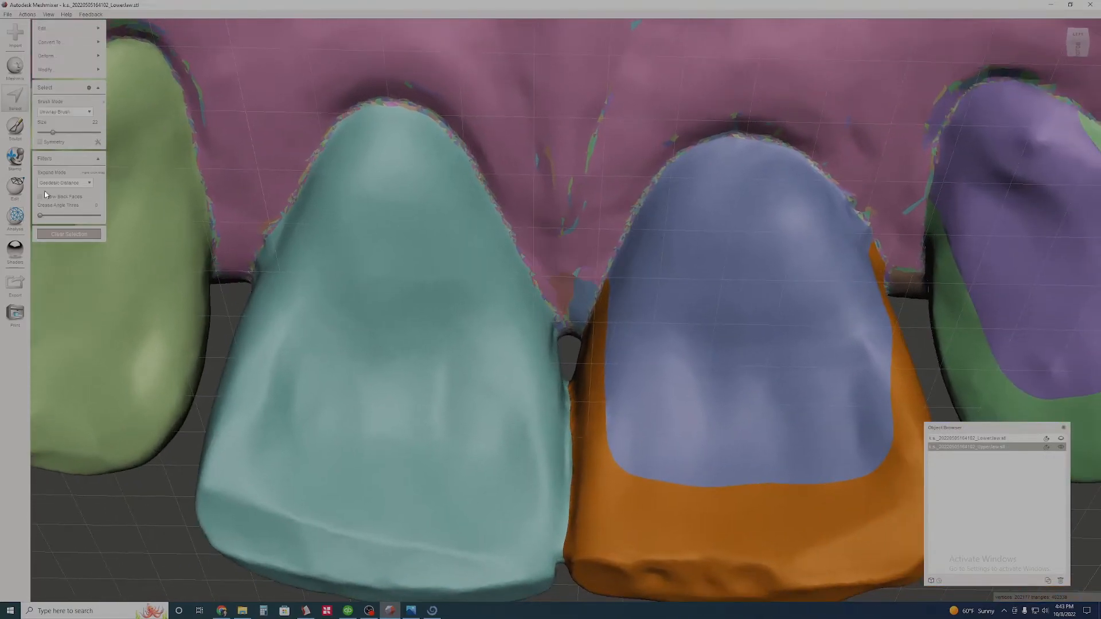
key(ctrl+g)
- Select the teal central incisor's face group and brush its palatal surface out of the selection
click(355, 308)
key(g)
mouse_move(367, 410)
right_down()
mouse_move(490, 424)
mouse_move(530, 345)
right_up()
mouse_move(453, 117)
mouse_down()
mouse_move(442, 200)
mouse_move(462, 447)
mouse_move(634, 338)
mouse_move(510, 423)
mouse_move(539, 157)
mouse_up()
scroll(525, 349, down, 3)
click(79, 70)
middle_drag(484, 305, 472, 261)
right_drag(473, 262, 473, 367)
drag(468, 406, 597, 411)
right_drag(513, 365, 519, 372)
- Smooth the teal central incisor's selection boundary, make the selected faces a separate face group, and clear the selection
key(b)
click(68, 238)
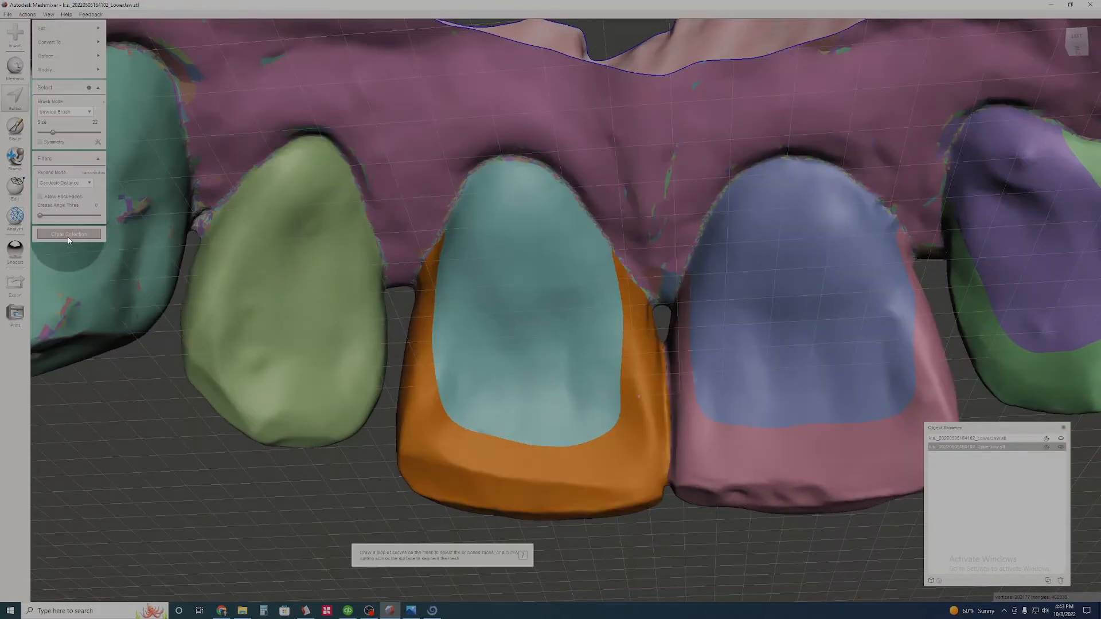
click(68, 238)
- Select the light-green lateral incisor beside the teal central incisor and brush its palatal surface out of the selection
double_click(329, 335)
middle_drag(329, 337, 581, 344)
scroll(583, 323, up, 3)
mouse_move(510, 182)
ctrl+mouse_down()
mouse_move(501, 243)
mouse_move(511, 404)
mouse_move(595, 347)
mouse_move(545, 386)
ctrl+mouse_up()
right_drag(545, 386, 553, 351)
ctrl+drag(553, 351, 492, 261)
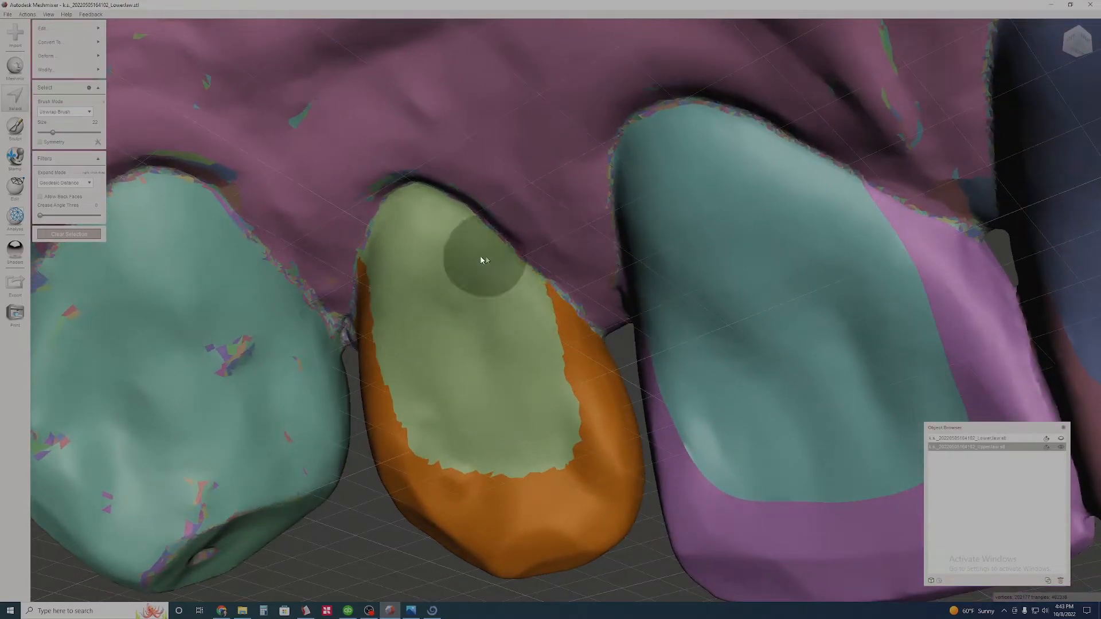
right_drag(493, 261, 628, 321)
ctrl+drag(628, 322, 663, 276)
right_drag(663, 276, 607, 360)
scroll(607, 360, down, 2)
- Smooth the light-green lateral incisor's selection boundary, make the selected faces a separate face group, and clear the selection
key(b)
click(52, 170)
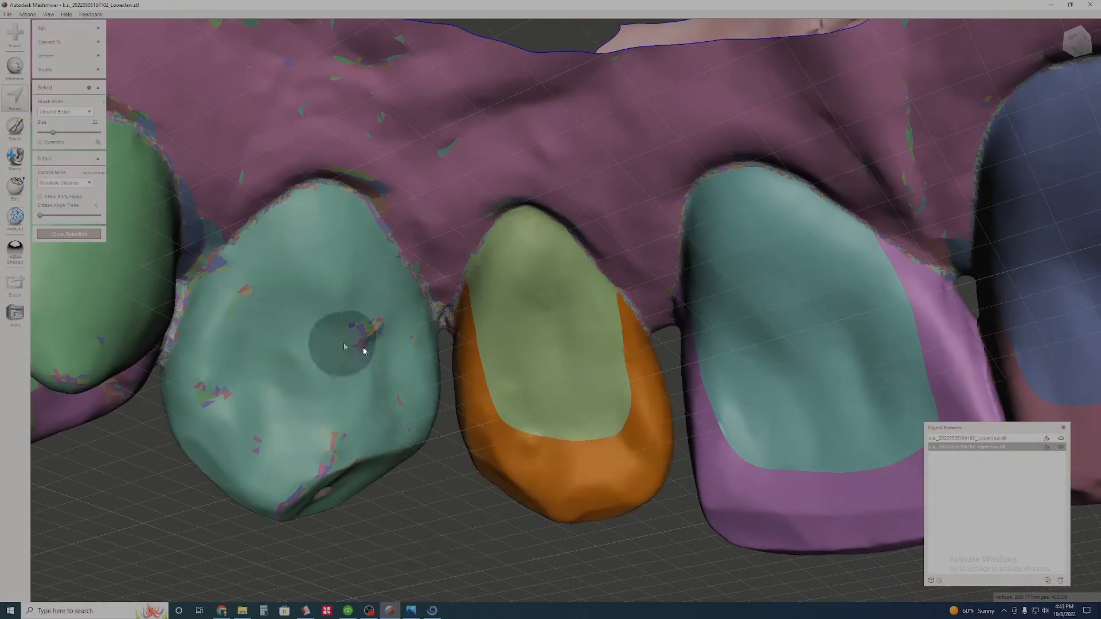
key(ctrl+g)
click(70, 235)
- Select the green labial face group of the lateral incisor whose palatal surface is purple
scroll(427, 376, down, 3)
right_drag(428, 376, 803, 296)
middle_drag(877, 281, 734, 327)
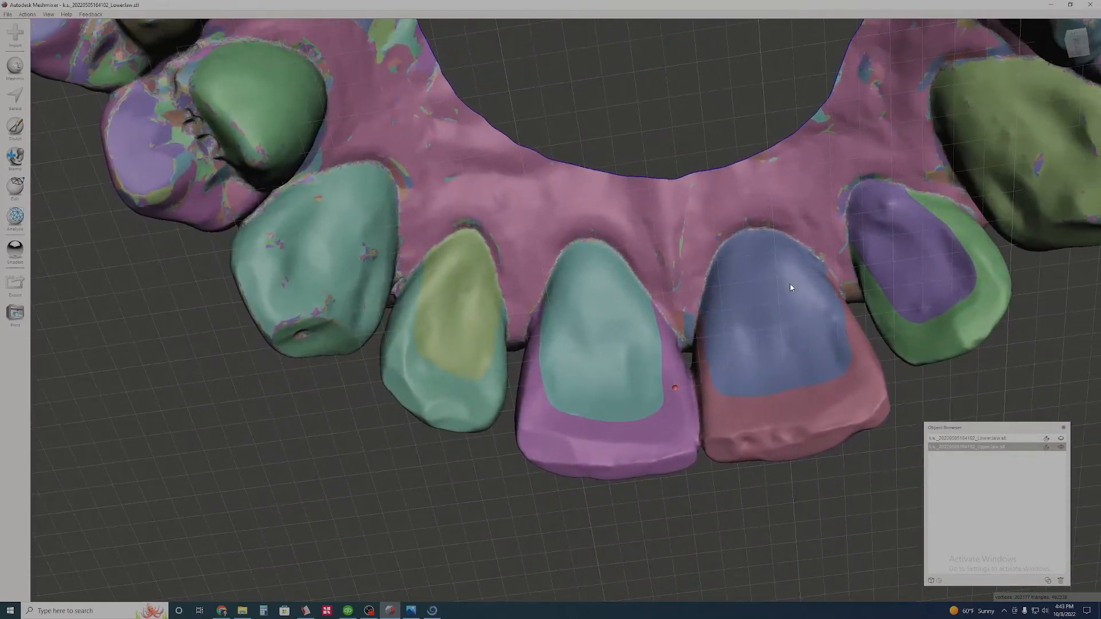
right_drag(802, 284, 577, 380)
scroll(578, 381, up, 2)
click(15, 97)
right_drag(373, 393, 605, 356)
scroll(596, 376, up, 2)
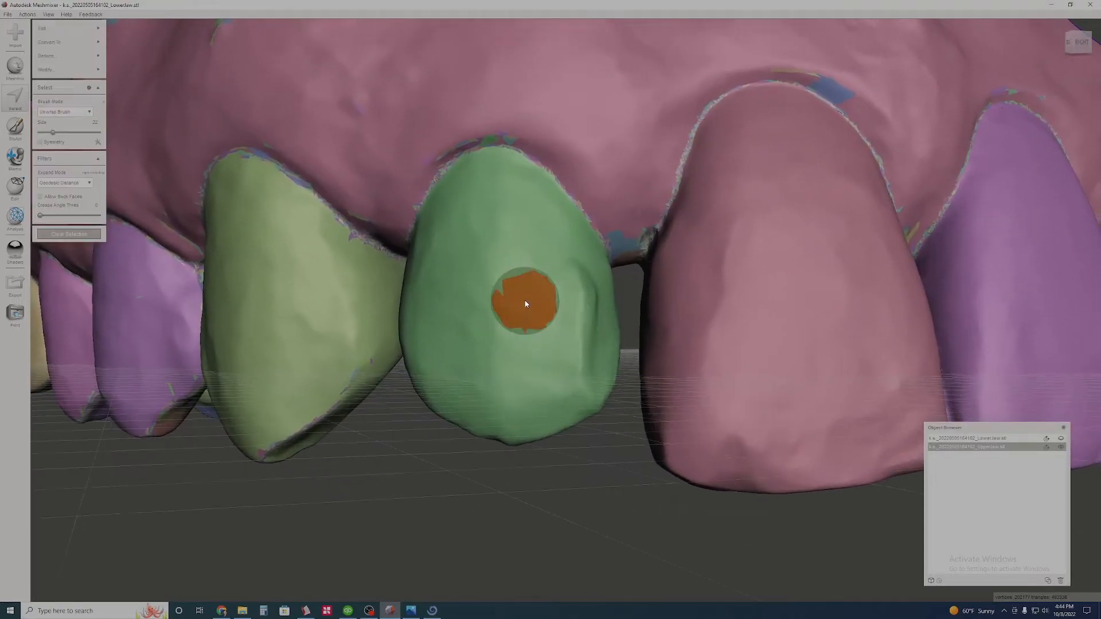
double_click(522, 300)
scroll(453, 319, up, 1)
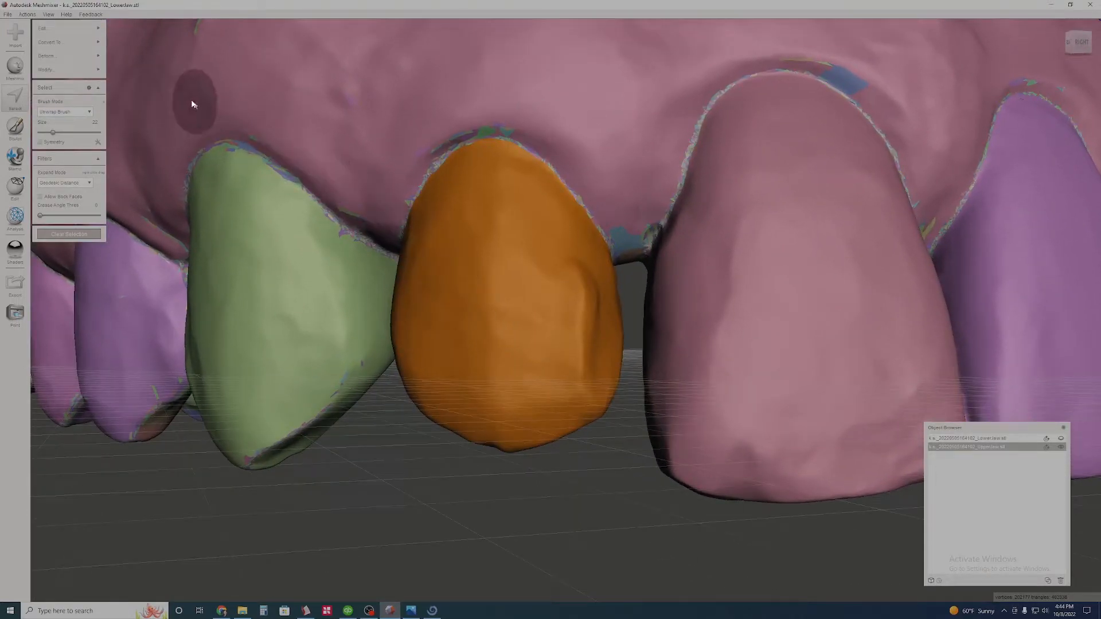
- Start the Transform tool on the selected labial surface of the lateral incisor
mouse_move(86, 60)
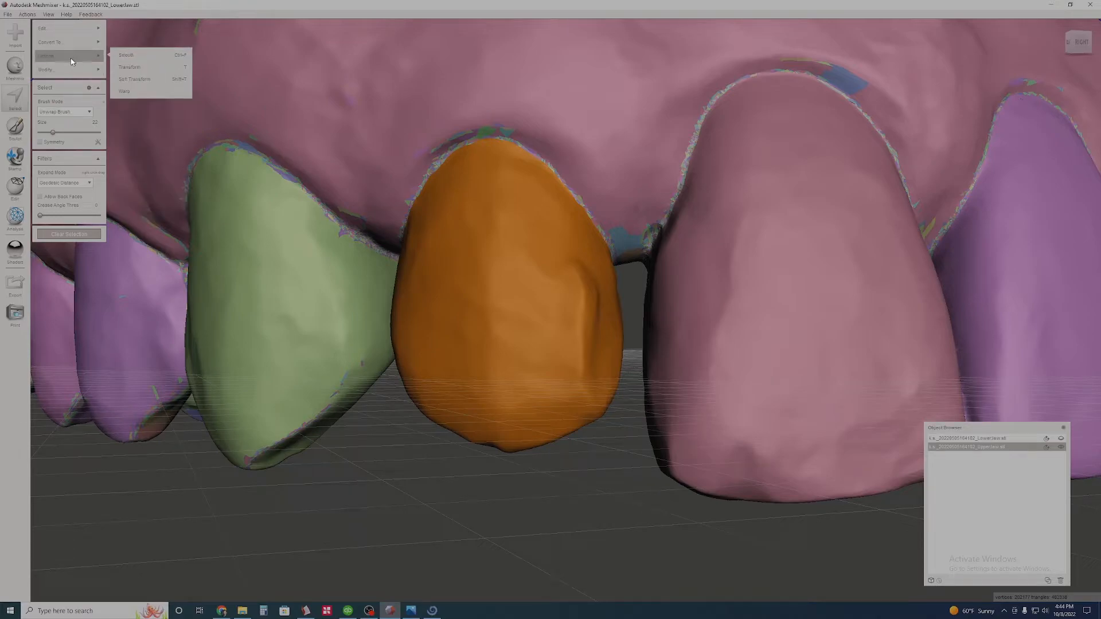
click(150, 66)
mouse_move(557, 320)
right_down()
mouse_move(558, 331)
mouse_move(548, 329)
right_up()
scroll(572, 309, up, 3)
middle_drag(572, 308, 601, 306)
right_drag(601, 305, 547, 331)
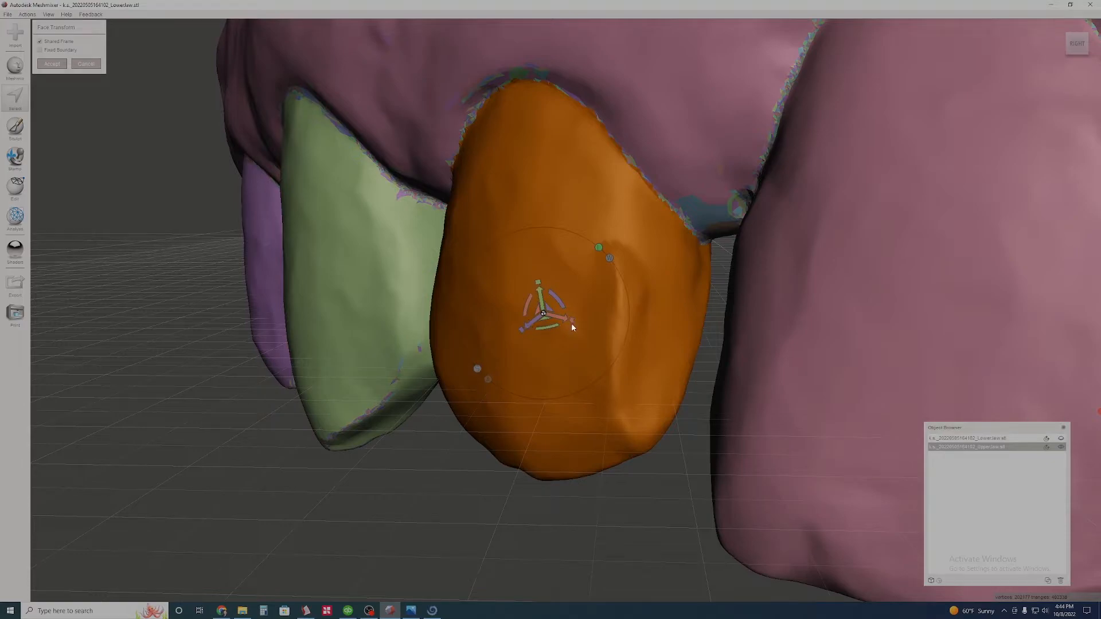
right_drag(554, 324, 555, 347)
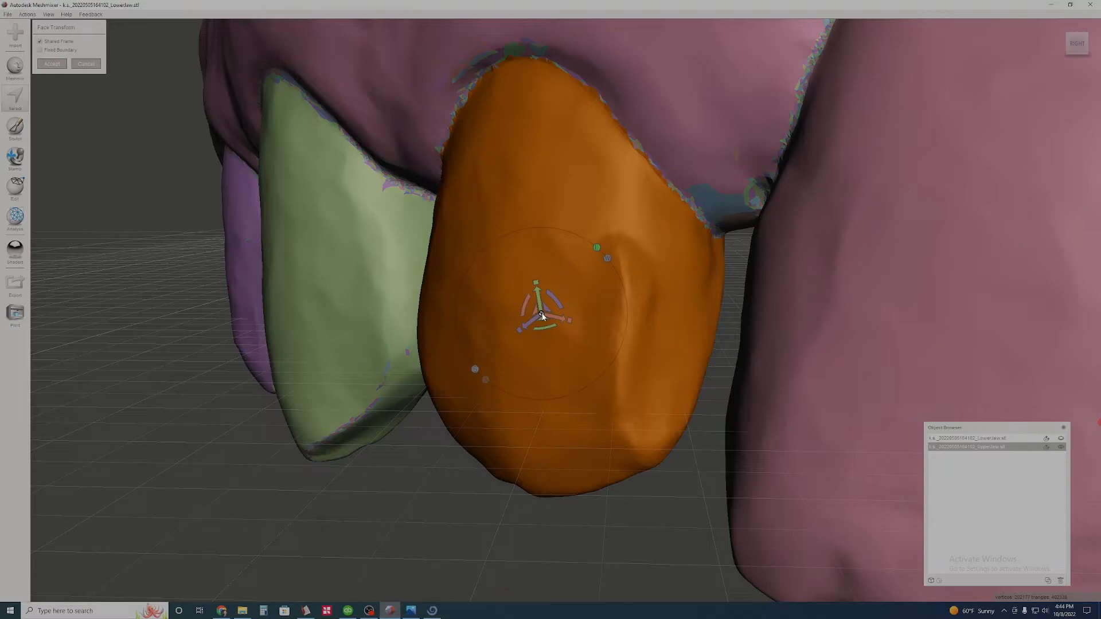
right_drag(579, 351, 541, 316)
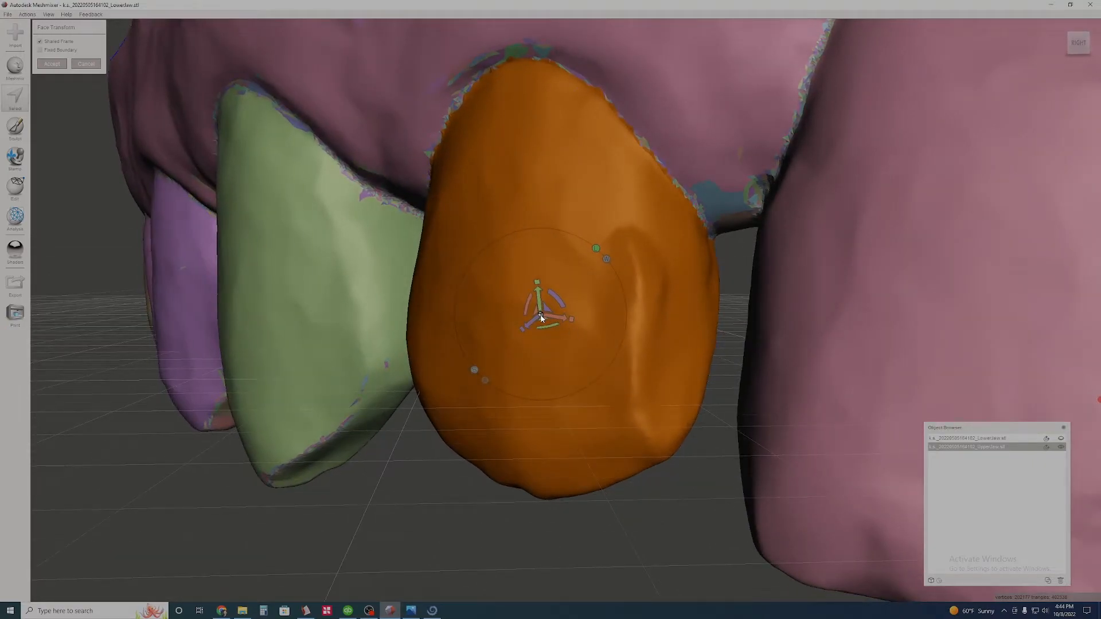
- Try scaling the lateral incisor's labial surface down uniformly two times, undoing each attempt
drag(541, 315, 546, 366)
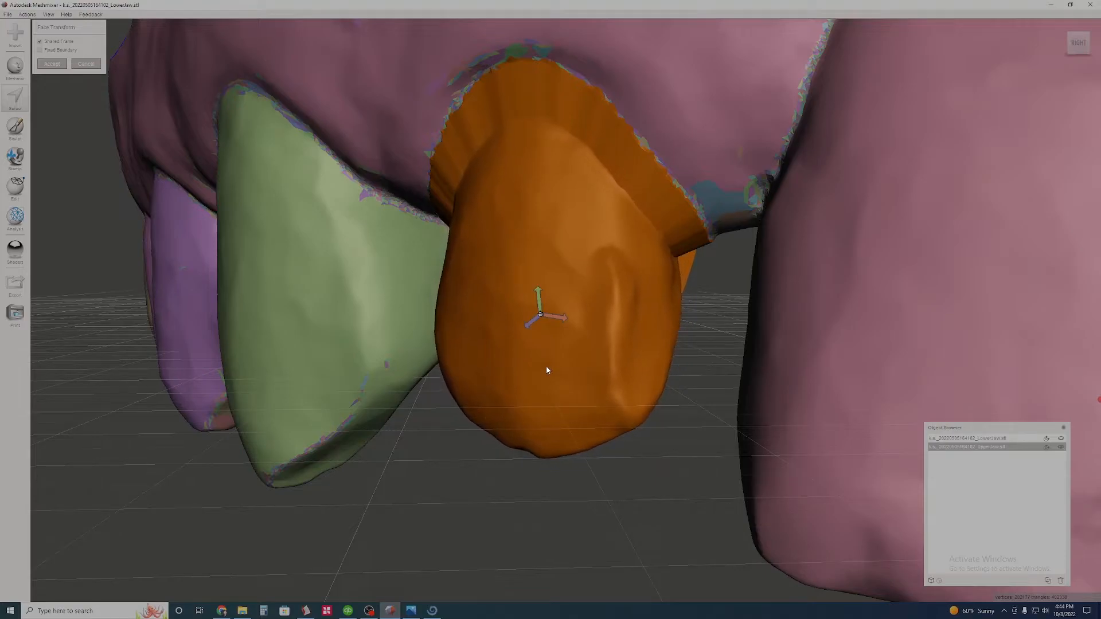
right_drag(546, 366, 614, 317)
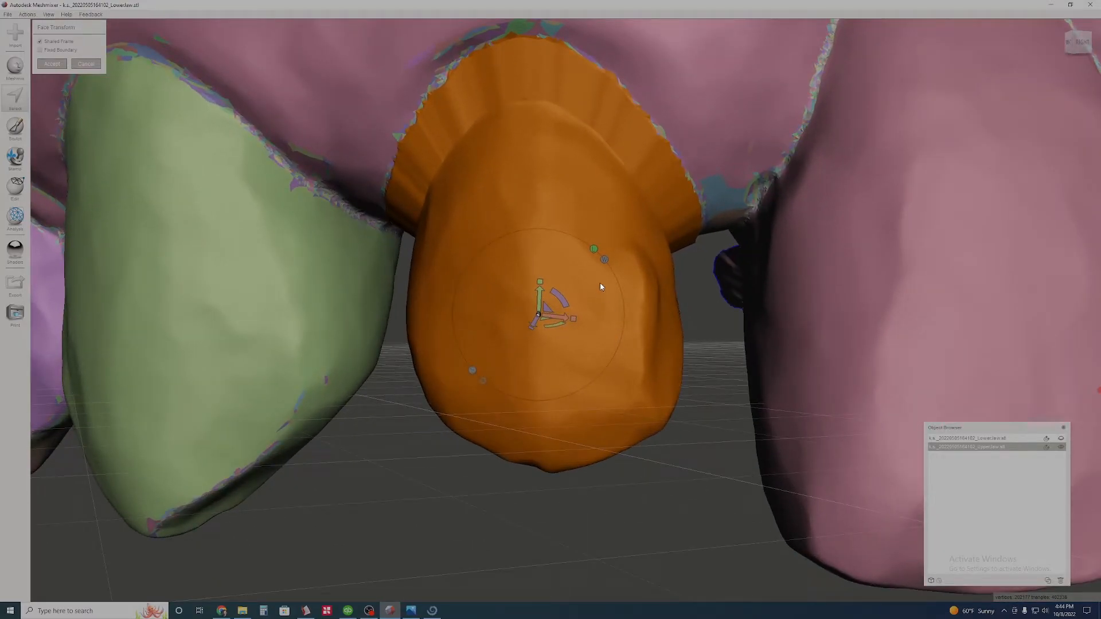
key(ctrl+z)
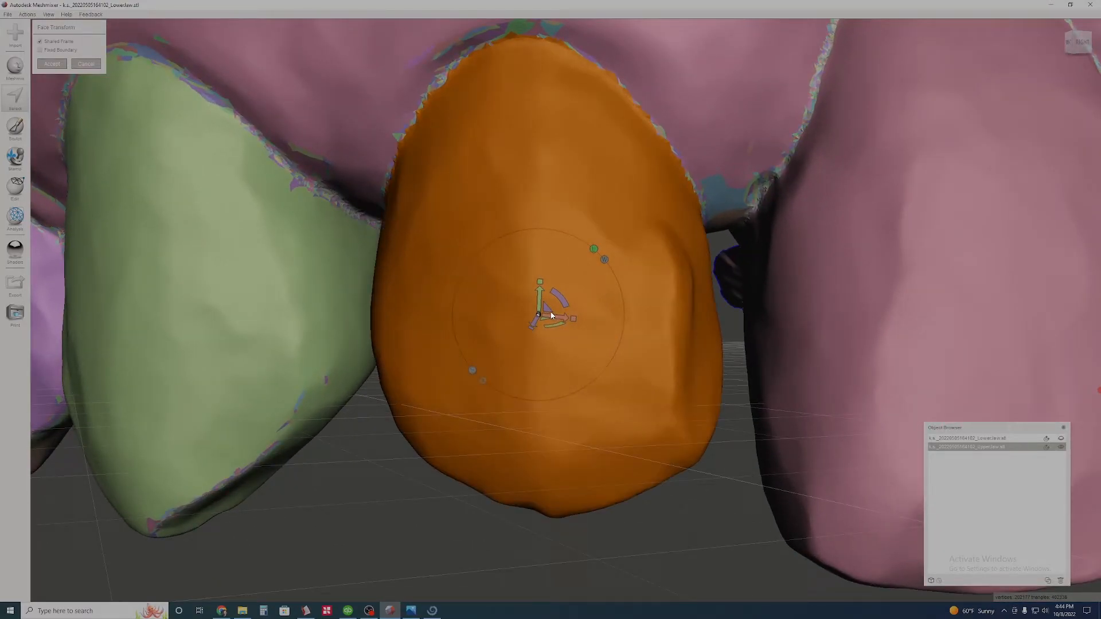
drag(539, 316, 553, 376)
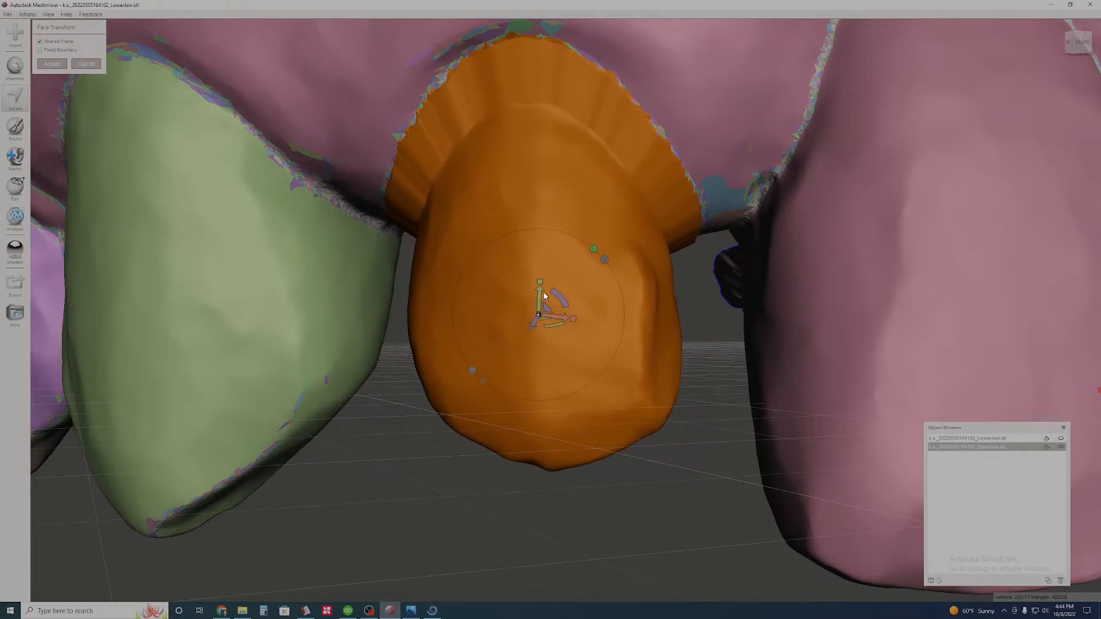
right_drag(543, 299, 624, 309)
key(ctrl+z)
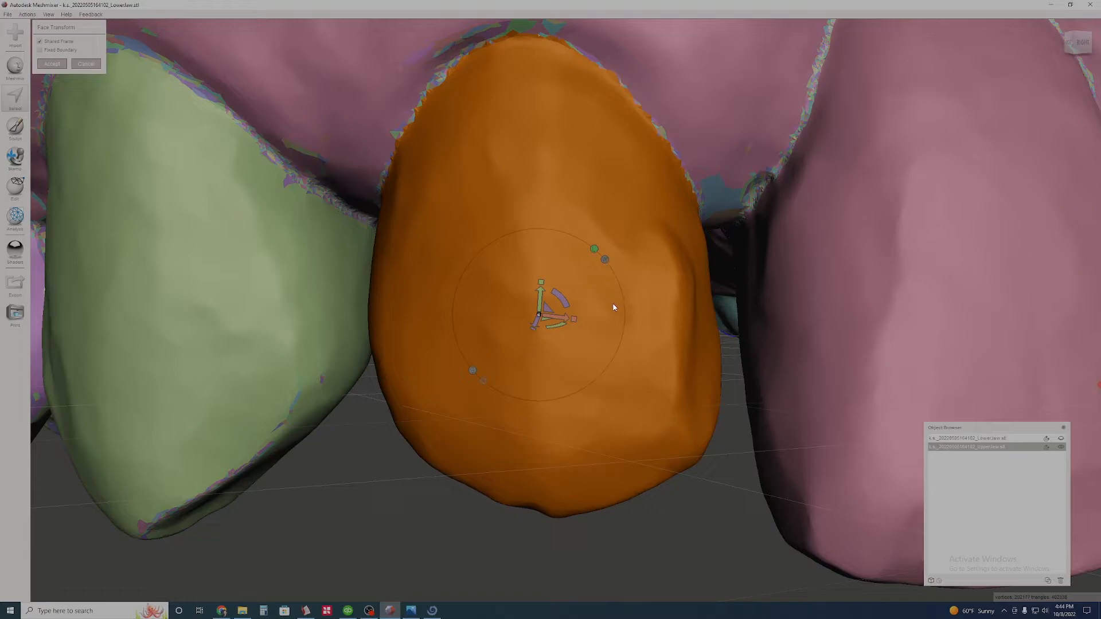
- Scale the lateral incisor's labial surface down uniformly so it shrinks away from the gum margin
scroll(587, 314, down, 2)
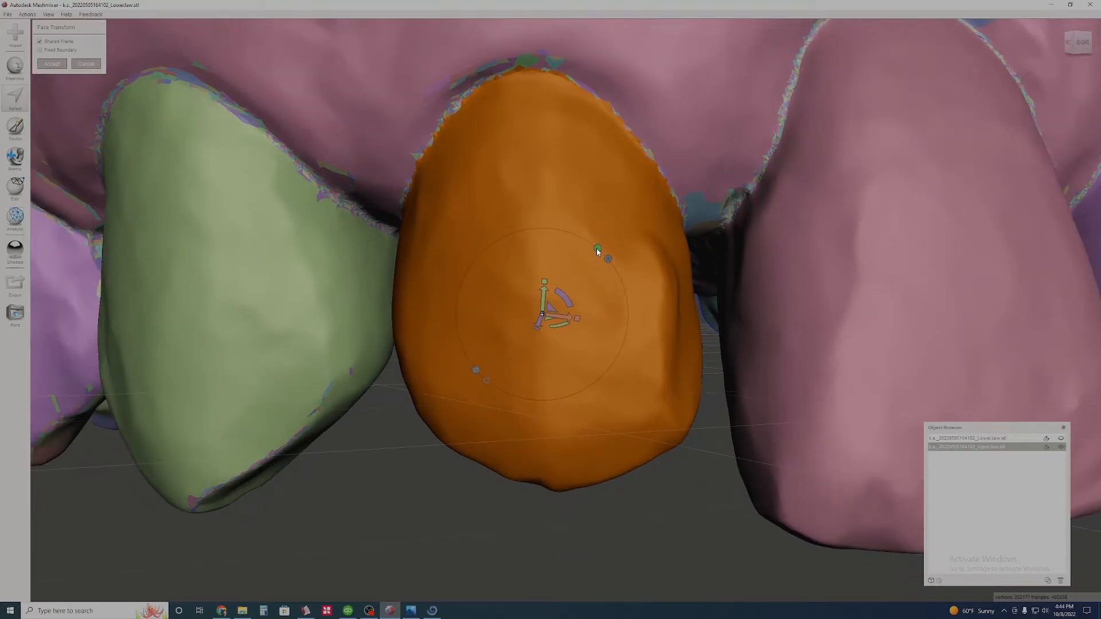
scroll(601, 330, down, 2)
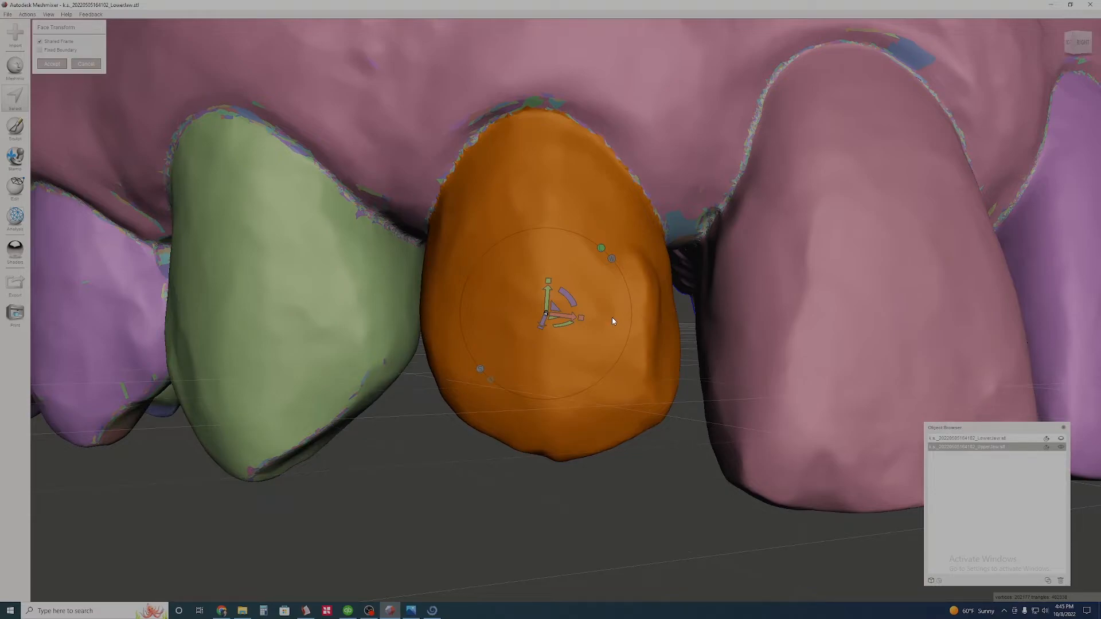
scroll(603, 348, down, 4)
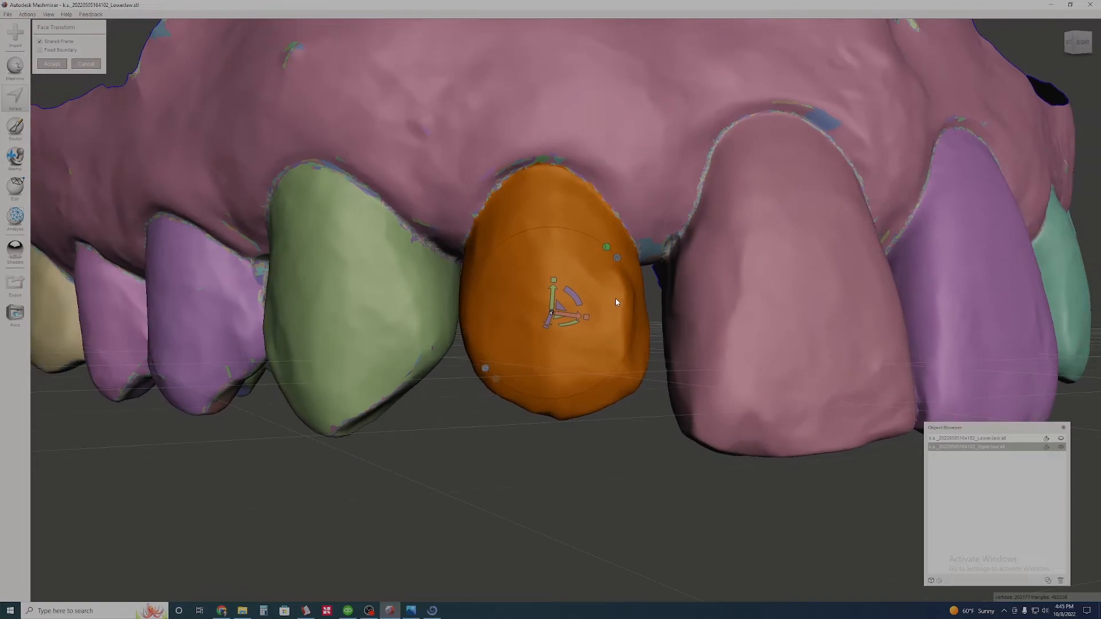
scroll(615, 296, up, 3)
right_drag(623, 267, 528, 417)
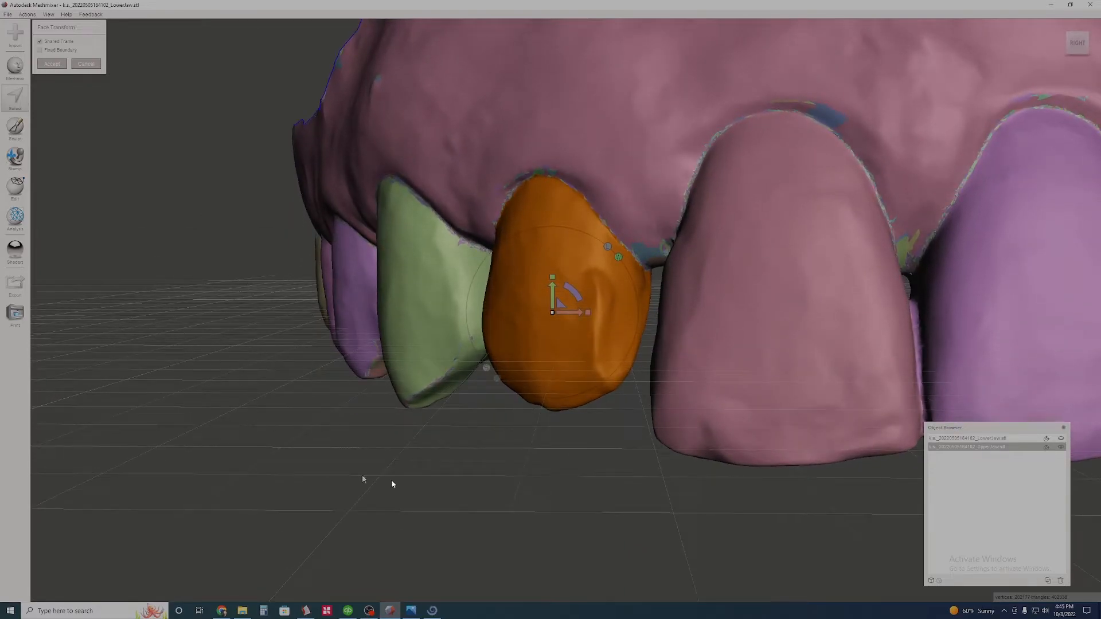
right_drag(604, 375, 623, 359)
scroll(611, 360, up, 2)
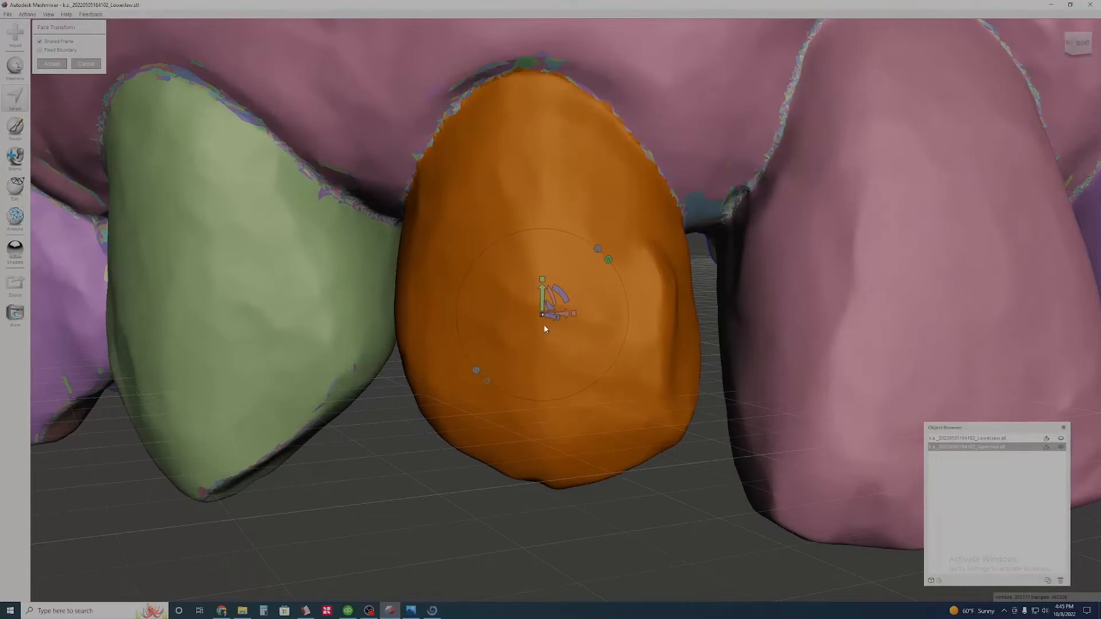
drag(541, 314, 544, 356)
mouse_move(639, 380)
right_down()
mouse_move(660, 379)
mouse_move(589, 371)
mouse_move(646, 360)
right_up()
scroll(660, 379, up, 2)
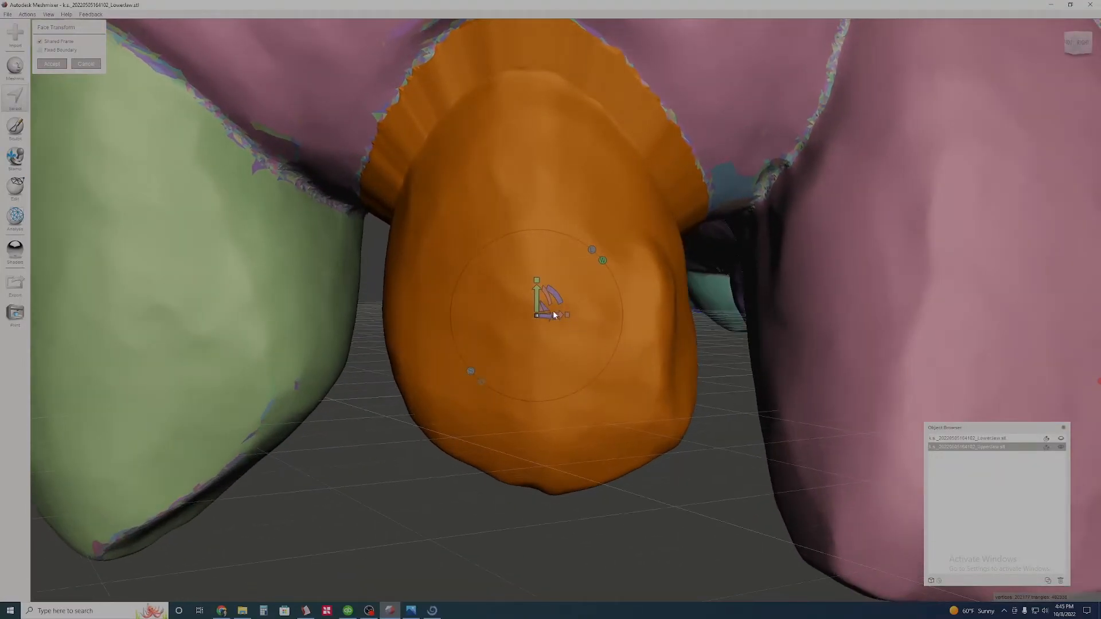
- Move the scaled lateral incisor surface vertically toward the gum margin
drag(536, 298, 537, 274)
middle_drag(755, 253, 696, 315)
right_drag(696, 315, 662, 301)
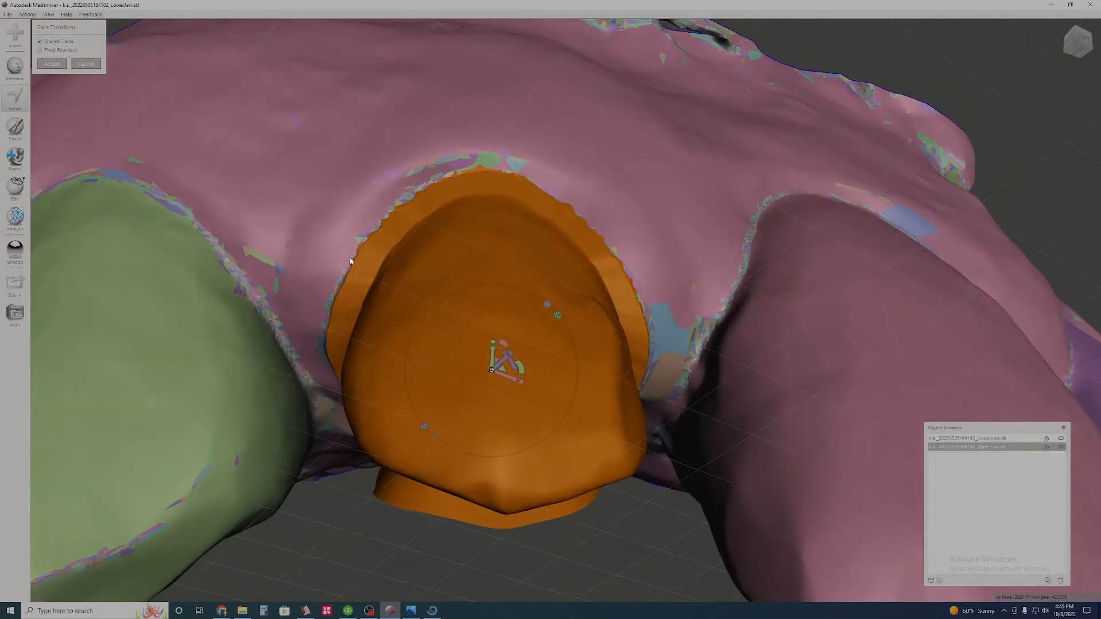
right_drag(591, 275, 559, 323)
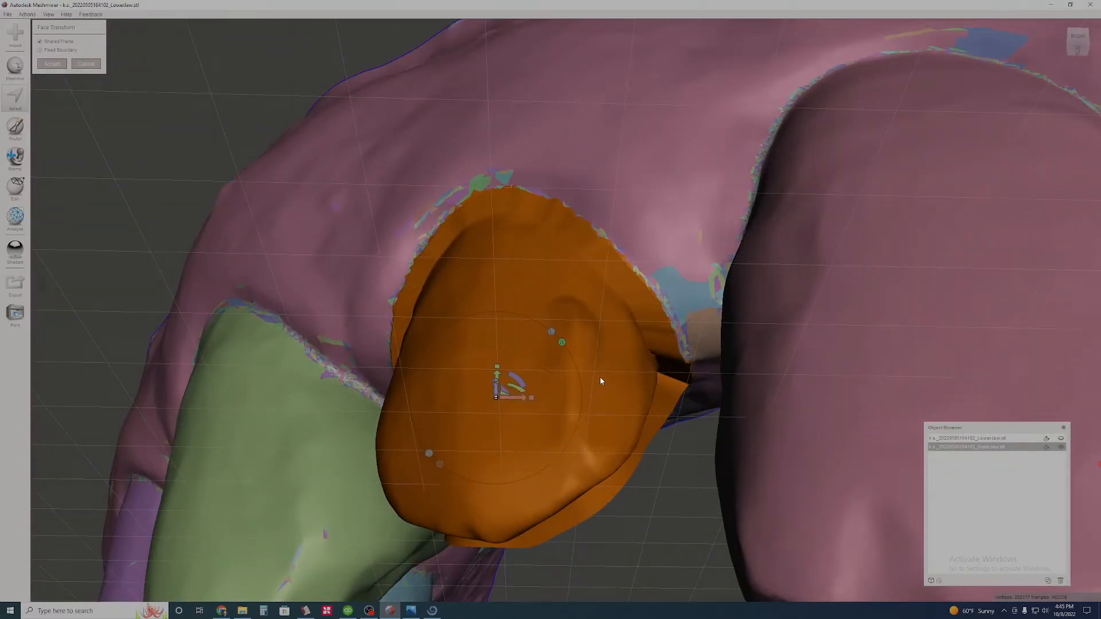
- Move the scaled lateral incisor surface inward toward the palate and accept the transform
right_drag(549, 328, 536, 414)
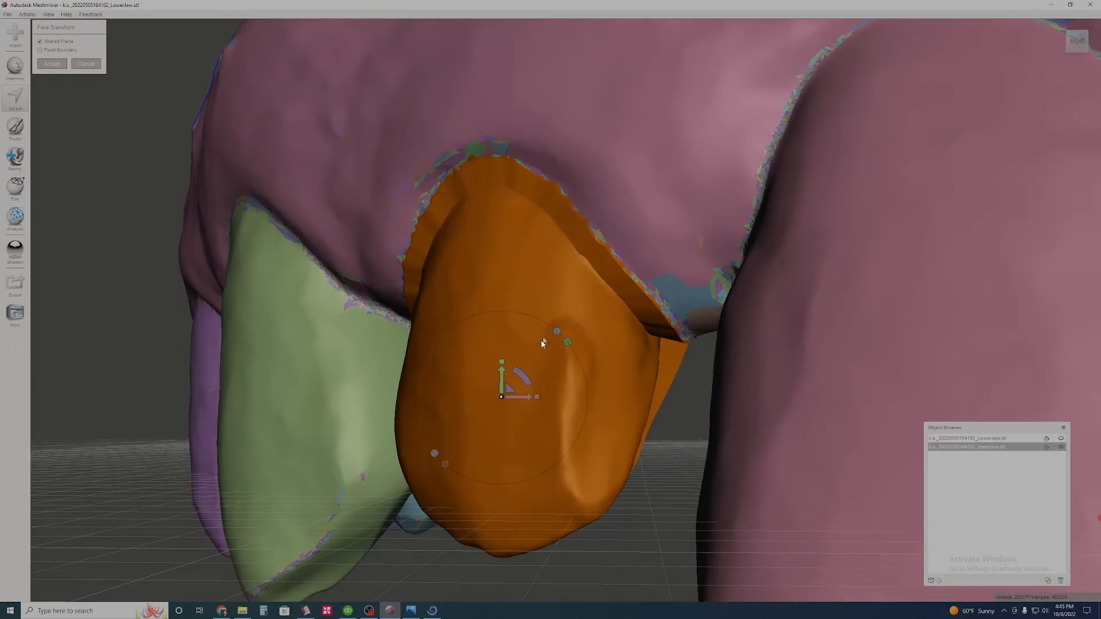
right_drag(522, 470, 578, 435)
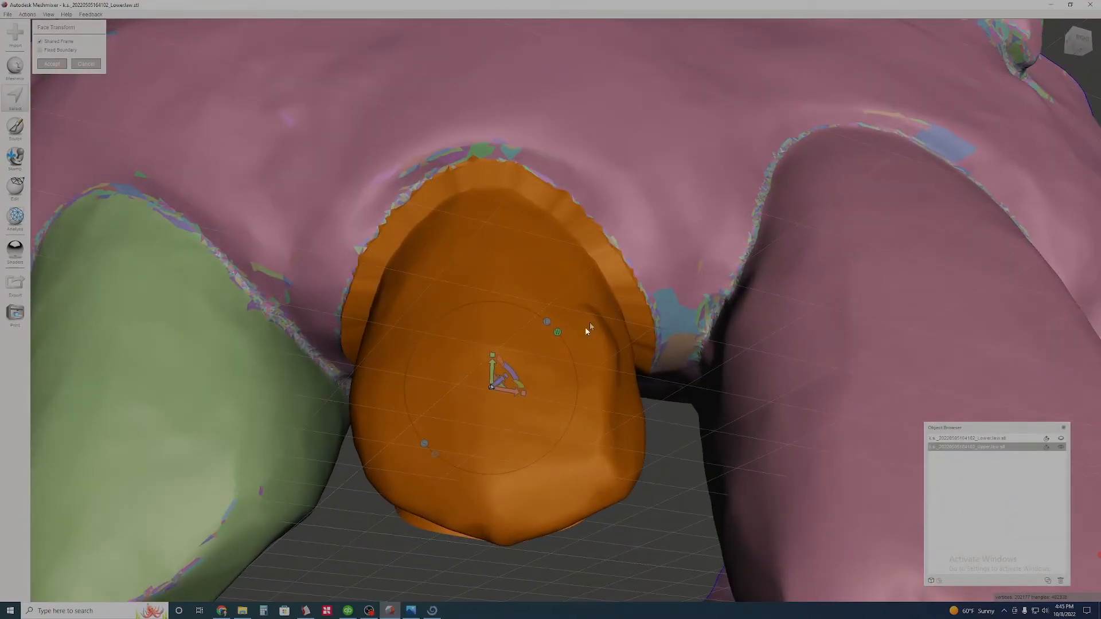
right_drag(552, 472, 569, 399)
right_drag(536, 336, 560, 347)
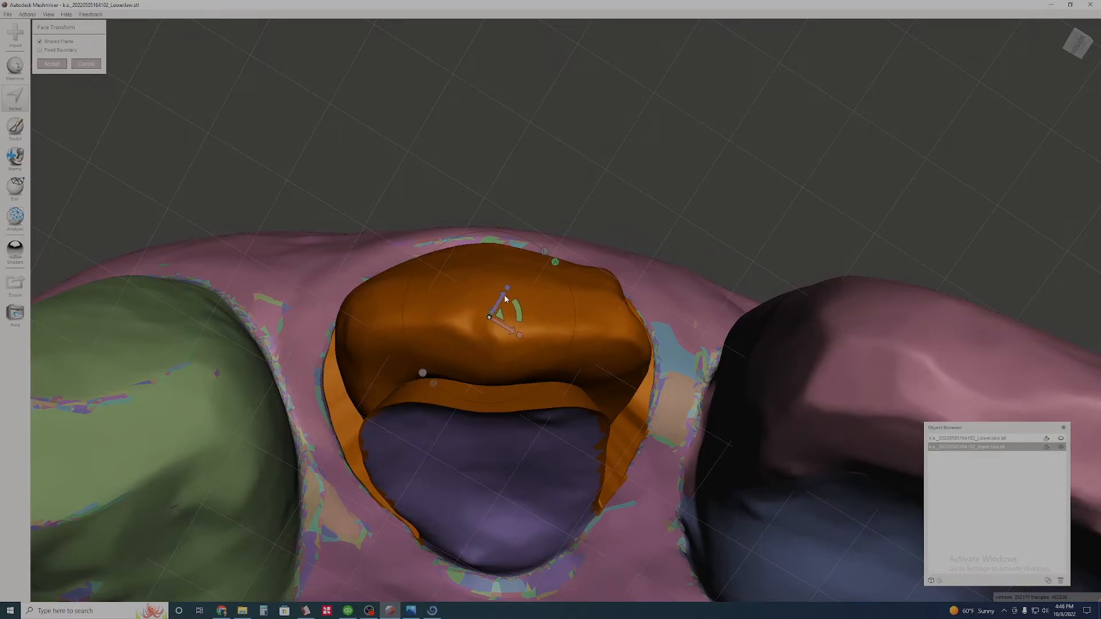
mouse_move(500, 304)
mouse_down()
mouse_move(483, 321)
mouse_move(516, 285)
mouse_move(491, 333)
mouse_move(507, 369)
mouse_move(517, 342)
mouse_move(501, 326)
mouse_up()
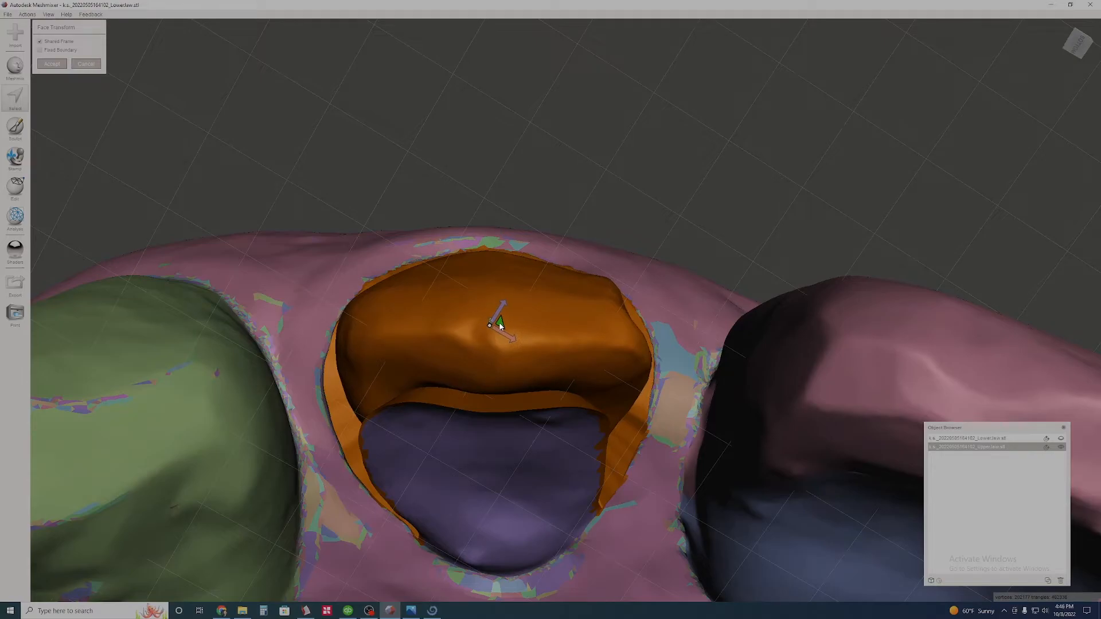
right_drag(543, 313, 647, 422)
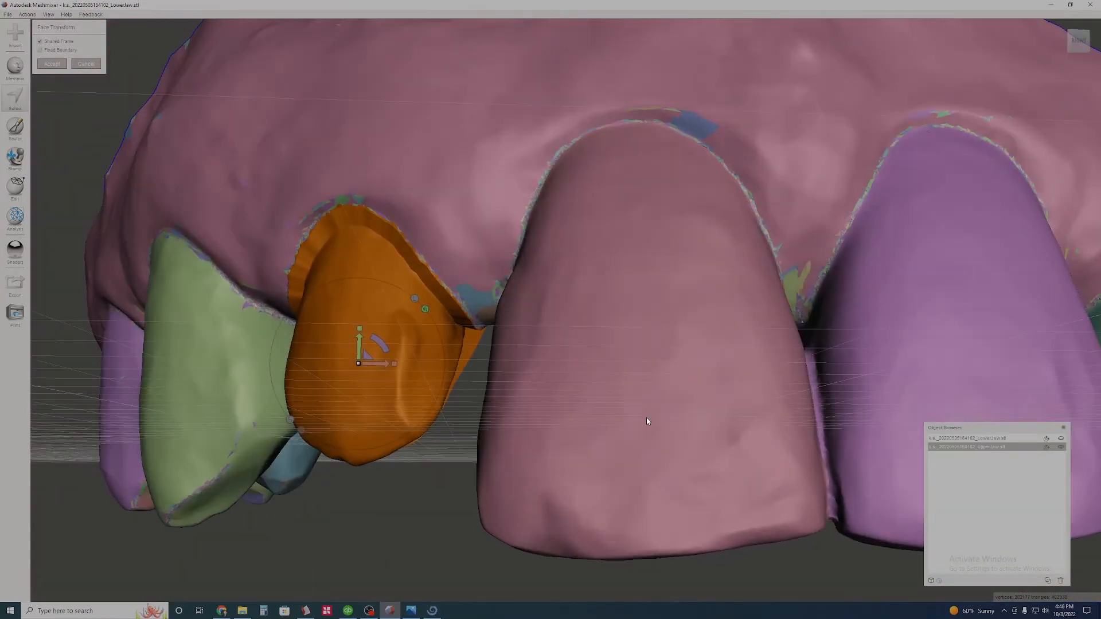
click(52, 65)
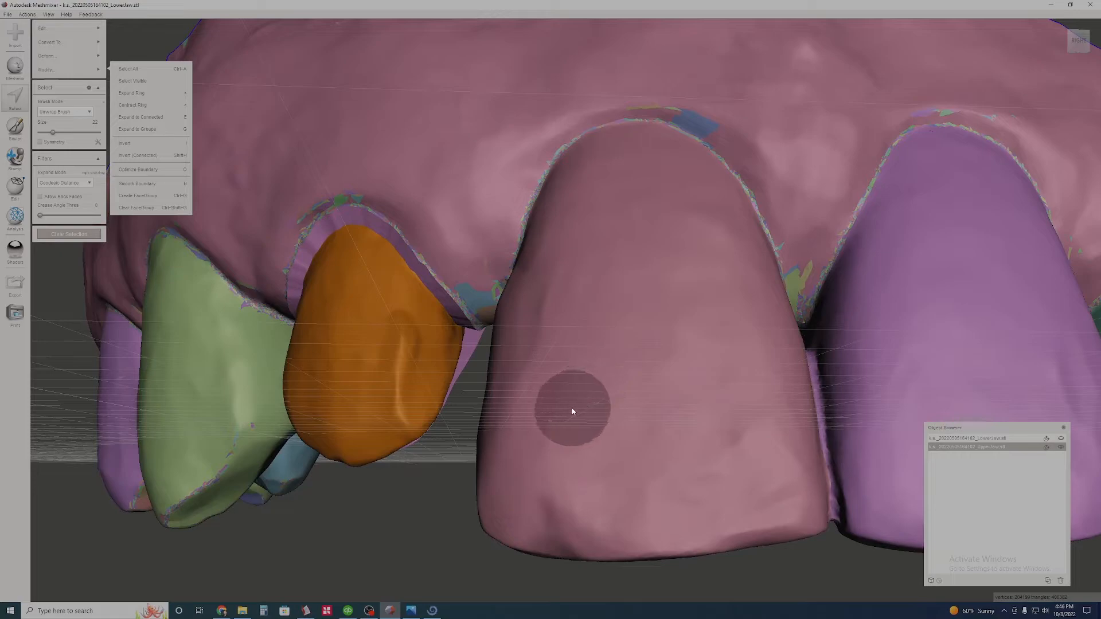
- Cancel the restarted transform and undo the lateral incisor's reduction
key(t)
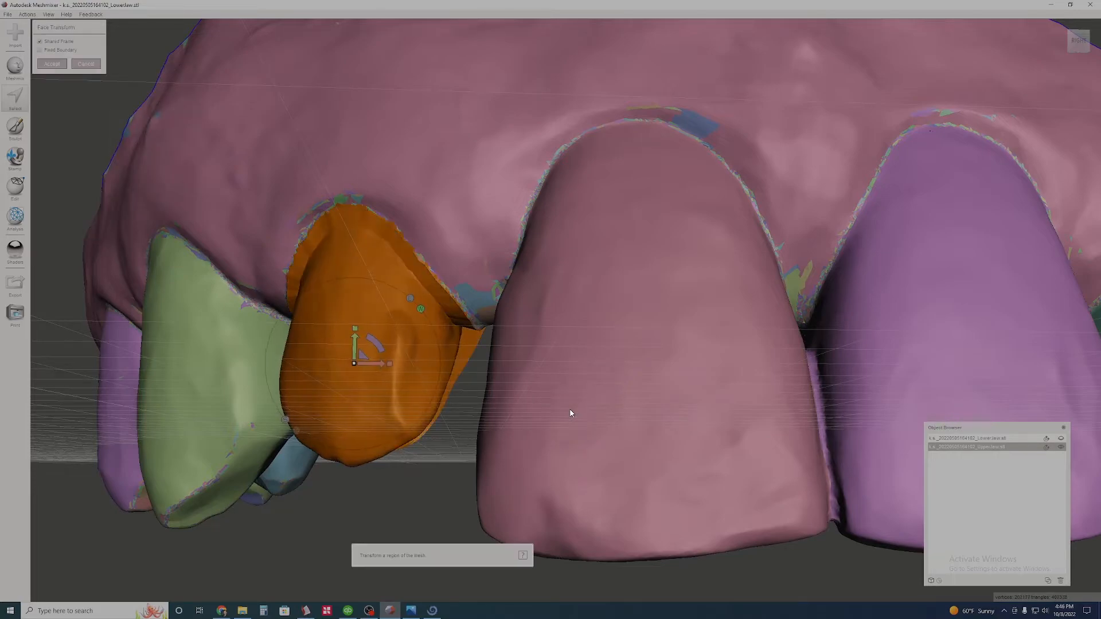
scroll(548, 400, down, 3)
right_drag(545, 395, 539, 421)
click(85, 65)
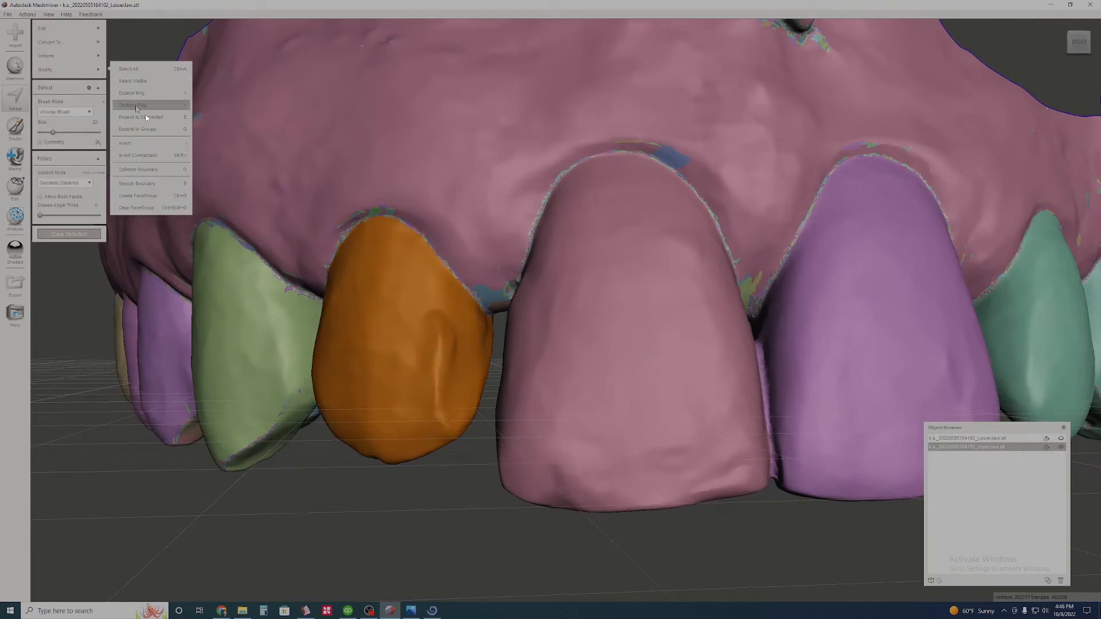
right_drag(453, 304, 473, 313)
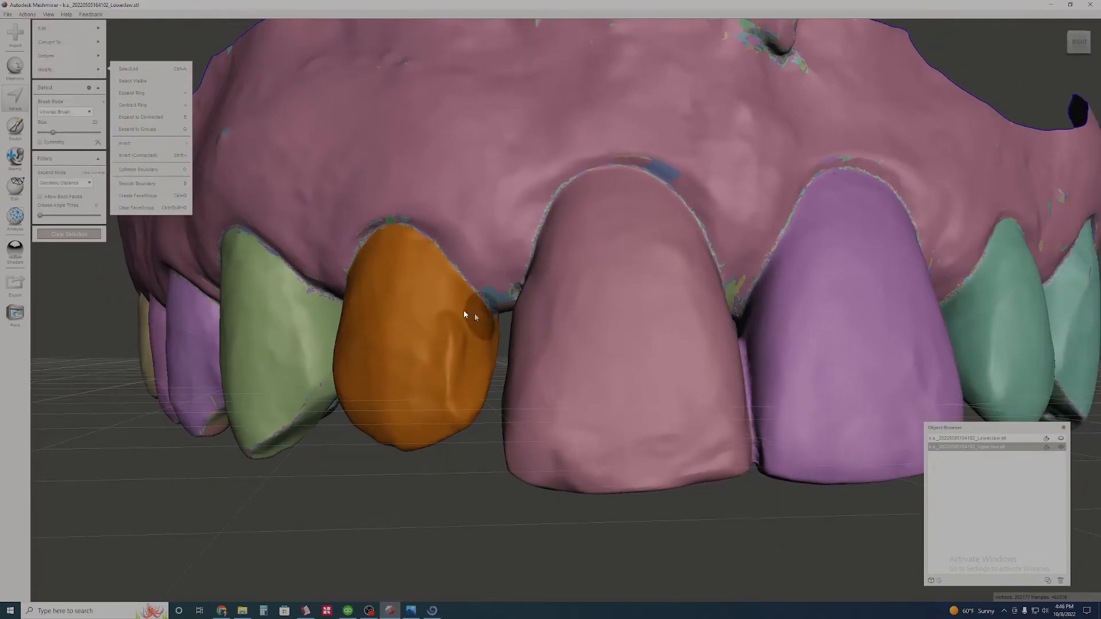
- Duplicate the upper jaw mesh, hide the original and make the copy the active object
click(1009, 446)
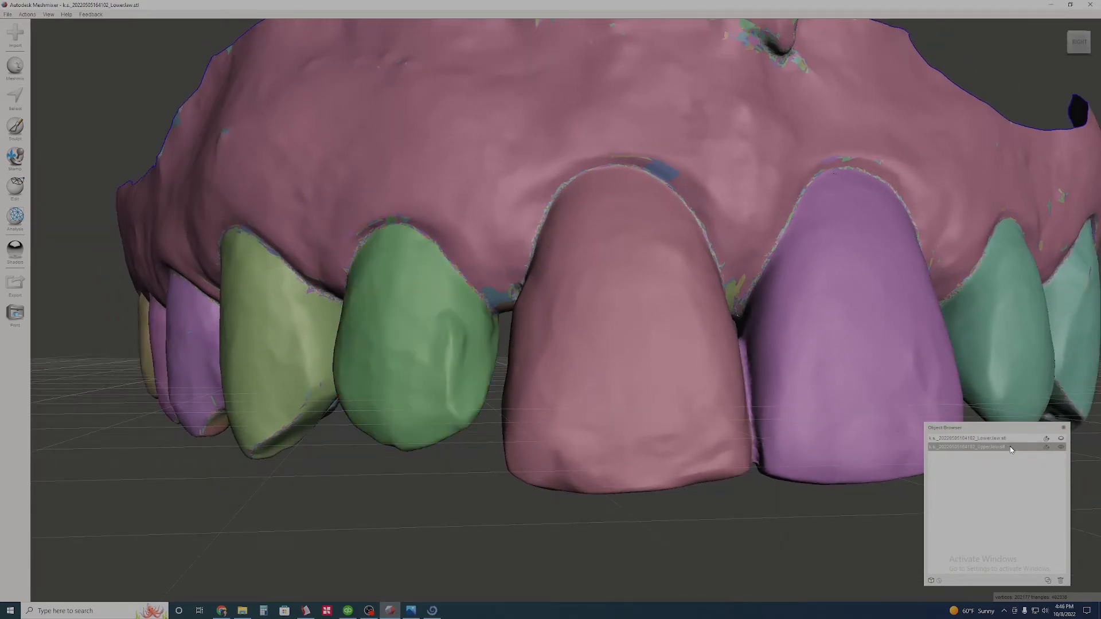
click(1048, 581)
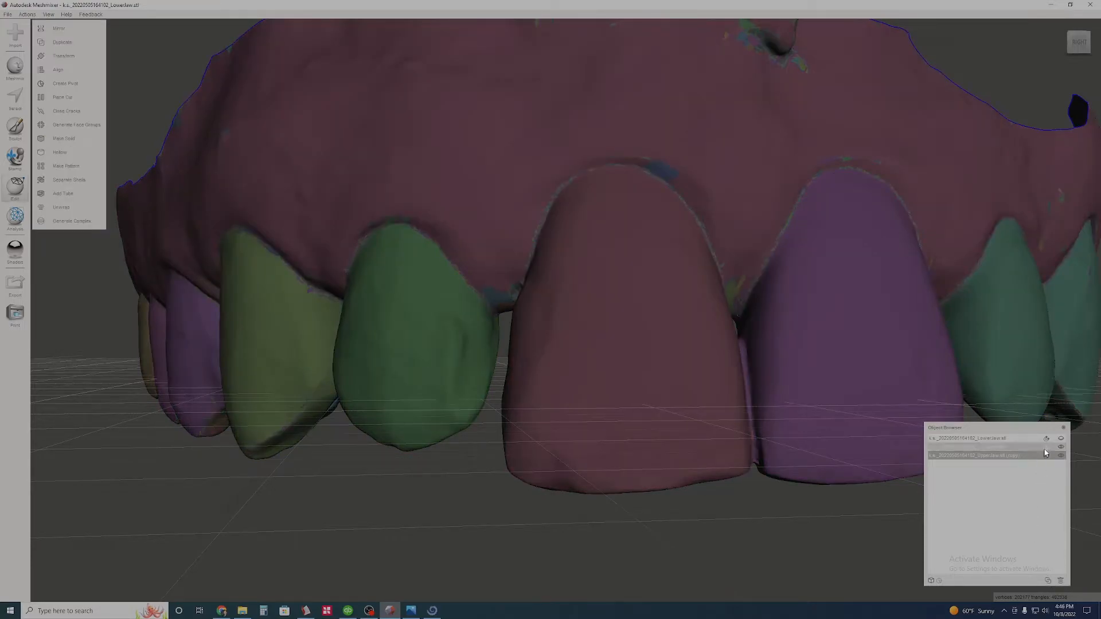
click(1061, 455)
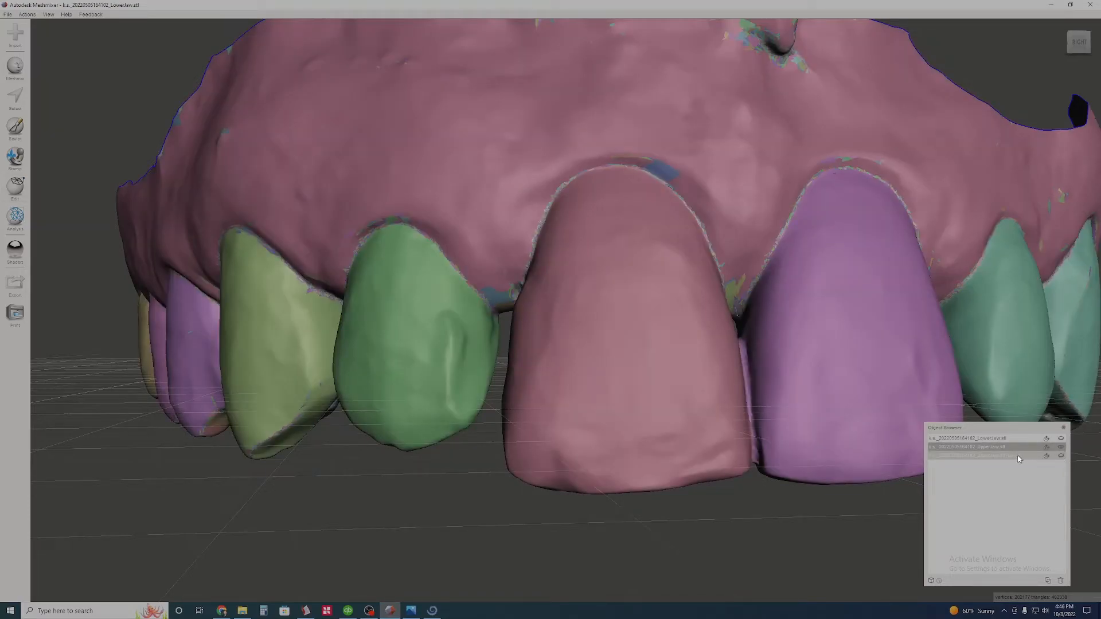
click(1018, 457)
click(1062, 456)
click(1060, 447)
- Select the lateral incisor's labial surface on the jaw copy and scale it down uniformly with Transform
right_drag(441, 396, 530, 373)
click(15, 97)
double_click(545, 346)
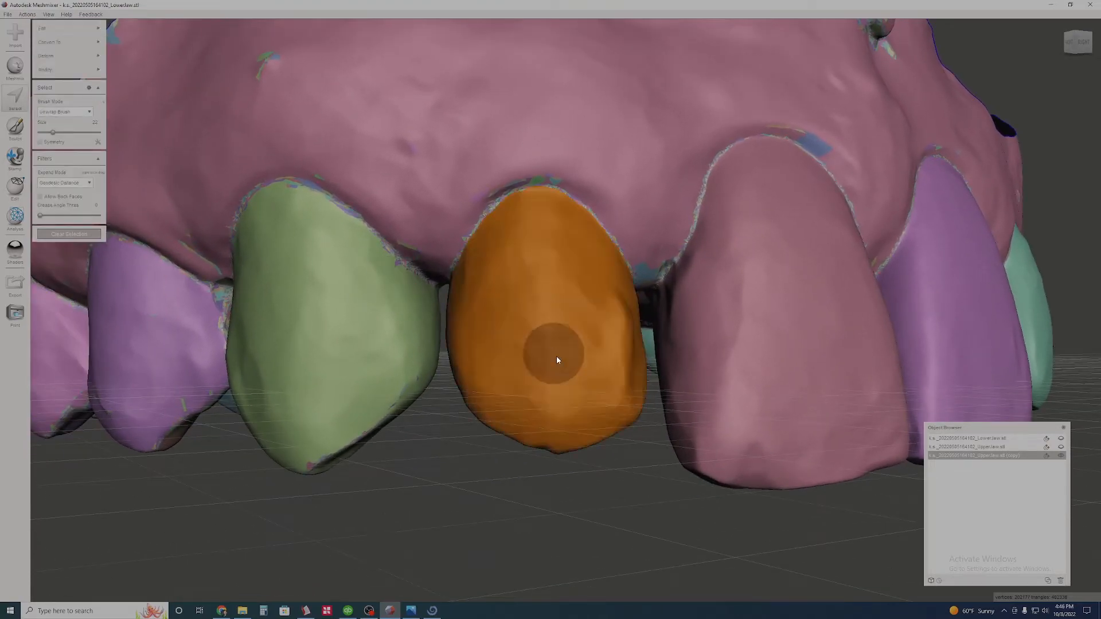
scroll(539, 356, up, 3)
key(t)
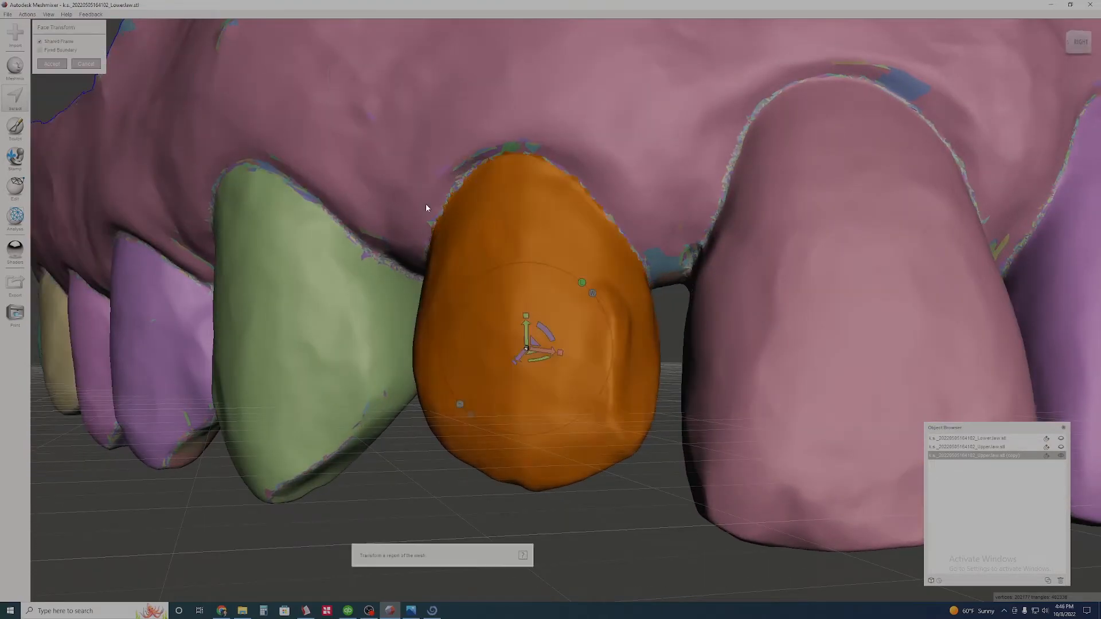
scroll(552, 370, up, 2)
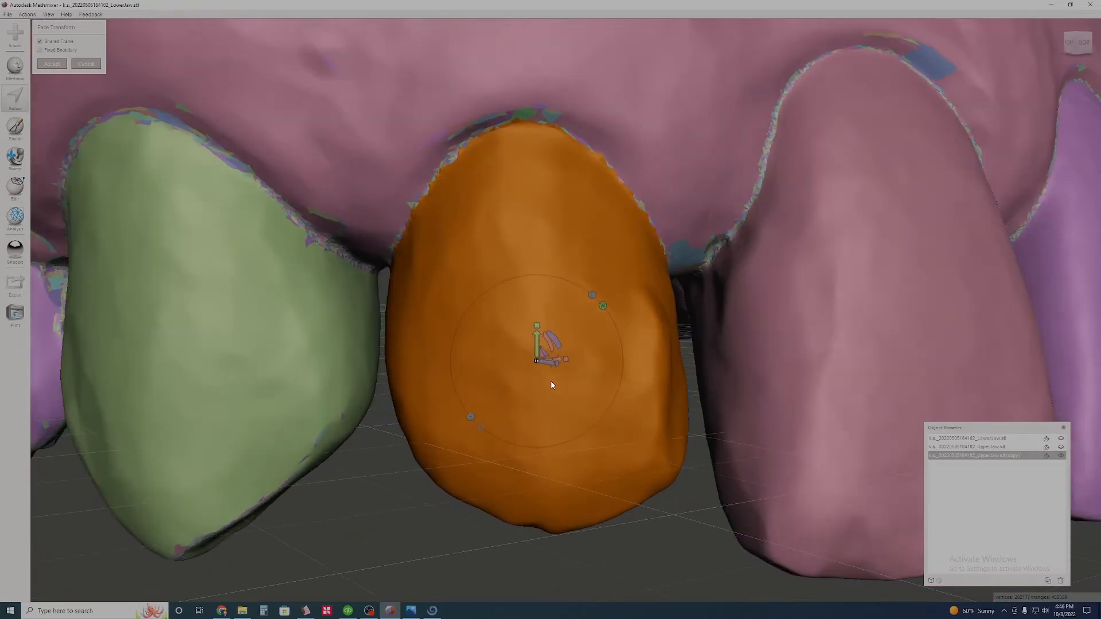
drag(537, 360, 537, 401)
right_drag(537, 400, 546, 397)
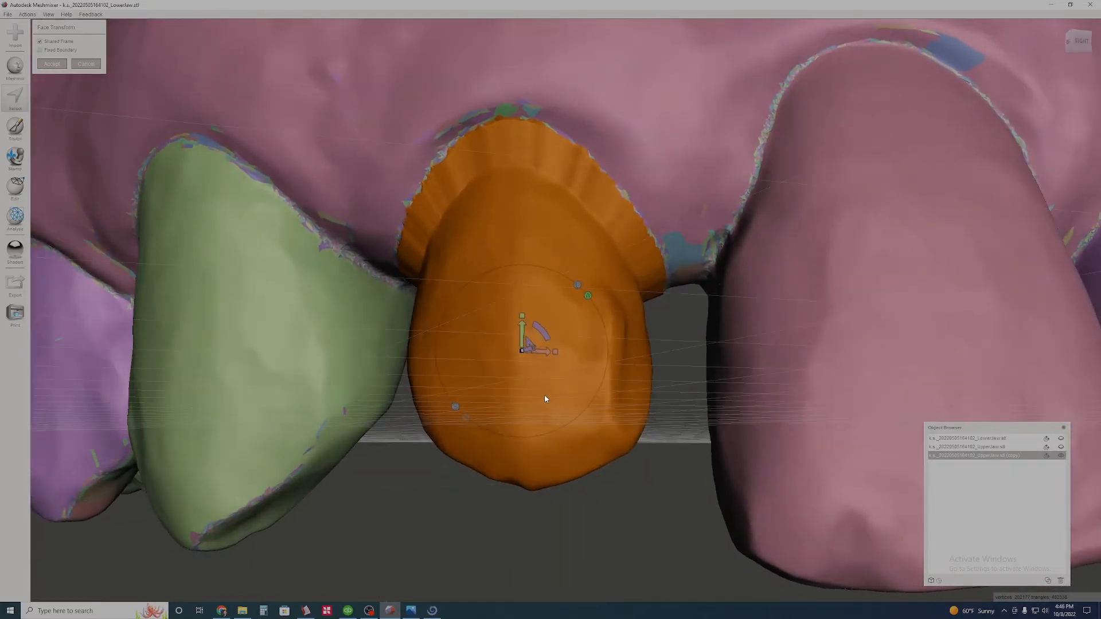
- Move the reduced lateral incisor surface inward toward the palate, accept the transform and clear the selection
right_drag(651, 381, 550, 255)
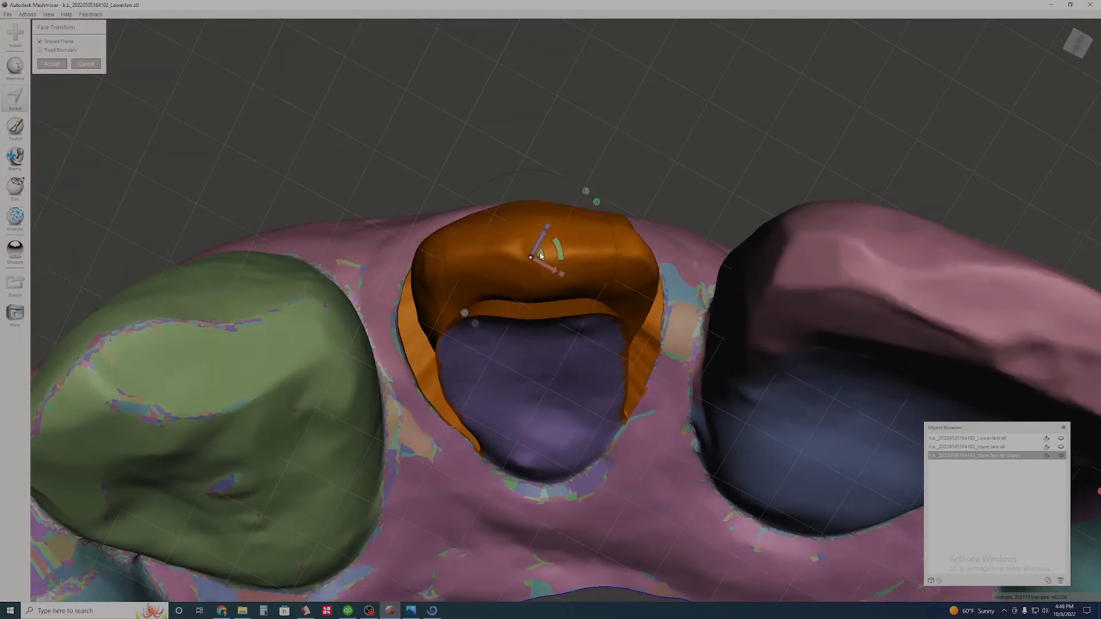
drag(542, 261, 543, 267)
scroll(579, 172, down, 8)
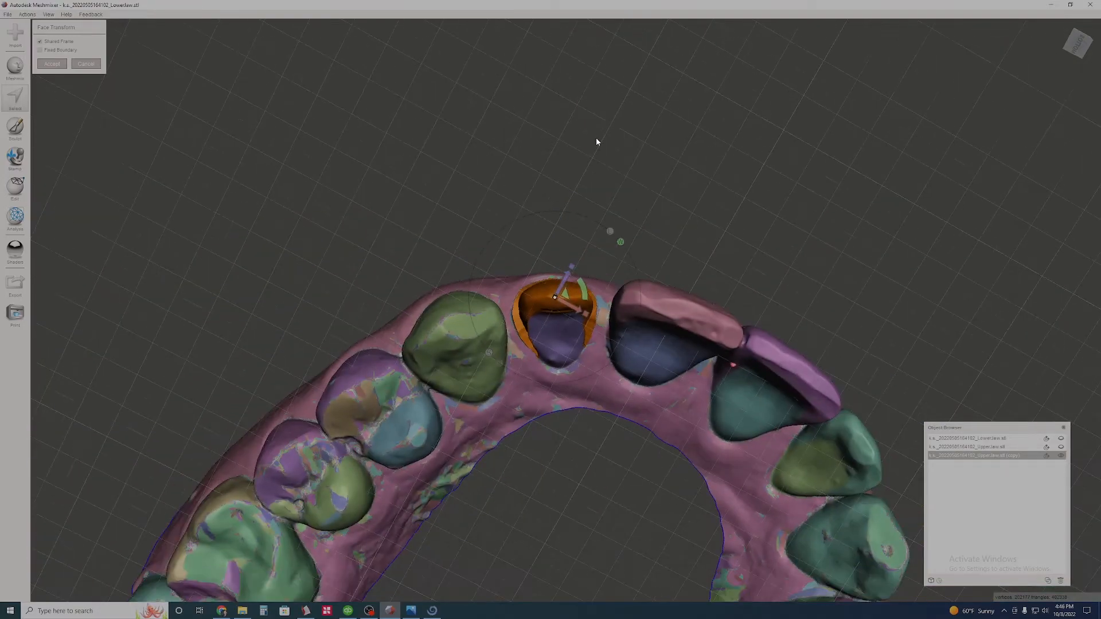
right_drag(585, 157, 567, 236)
scroll(566, 236, up, 3)
click(53, 63)
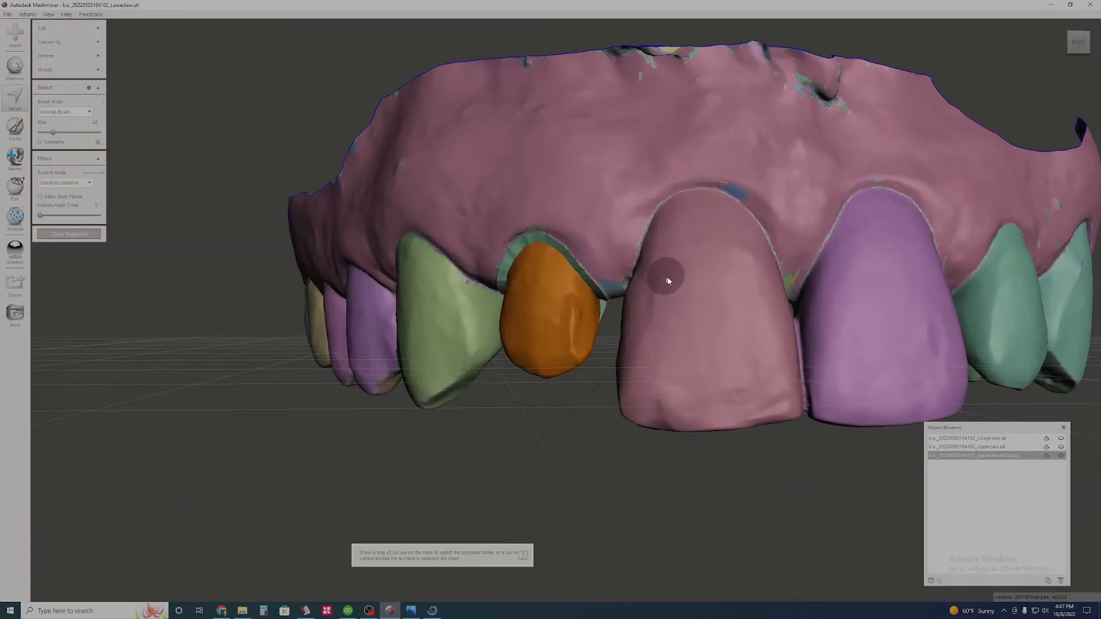
scroll(665, 281, up, 5)
click(67, 234)
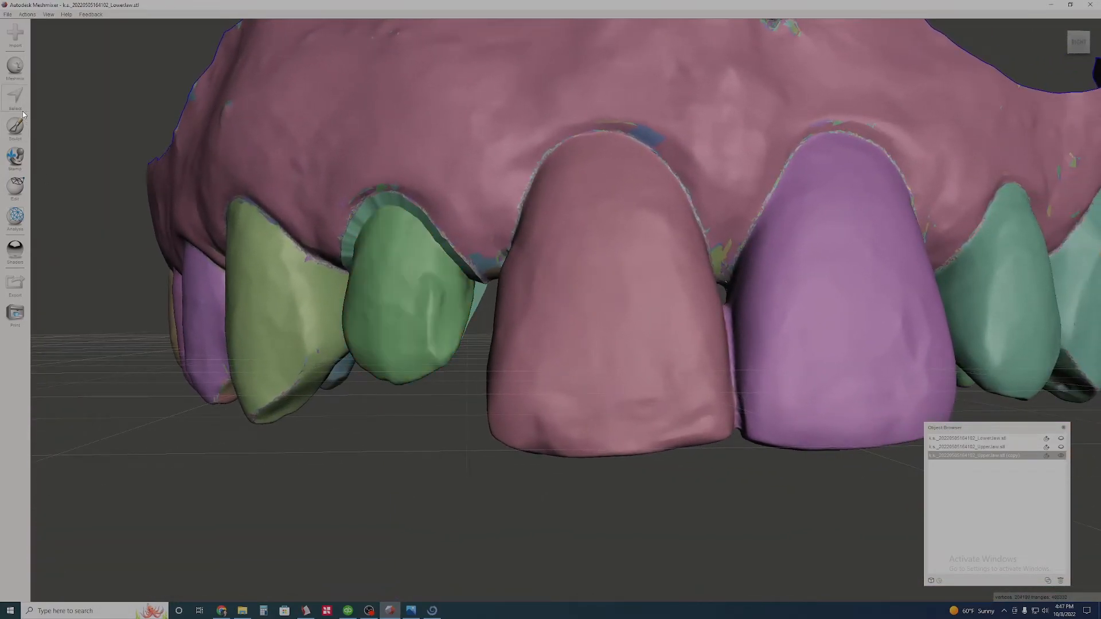
- Select the labial surface of the central incisor beside the reduced lateral and reduce it with Transform
double_click(601, 314)
scroll(602, 315, up, 3)
mouse_move(68, 44)
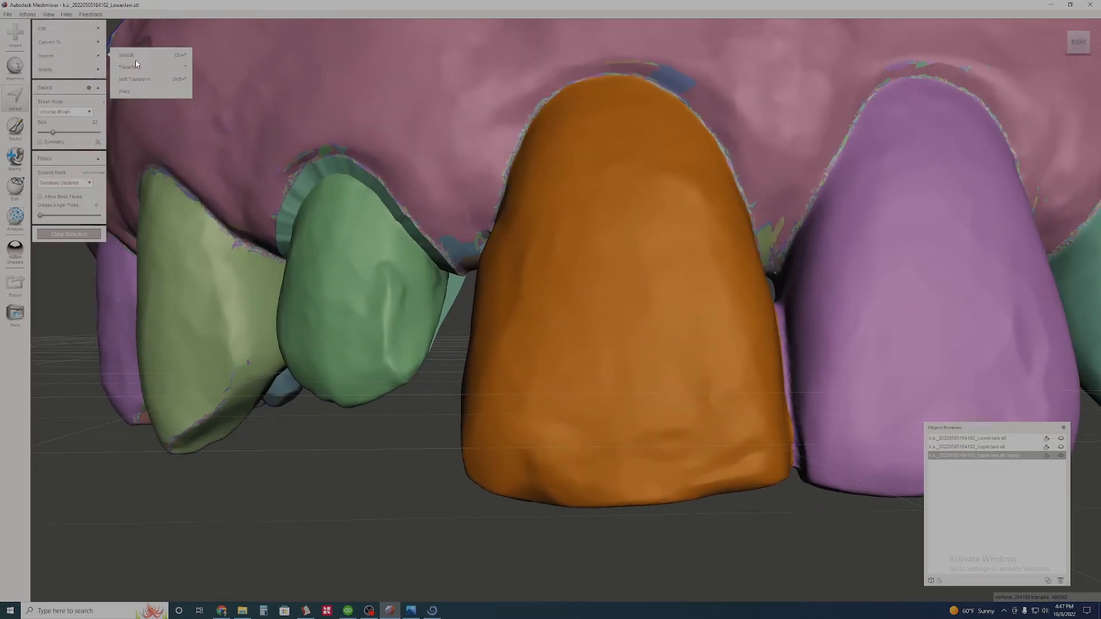
click(136, 68)
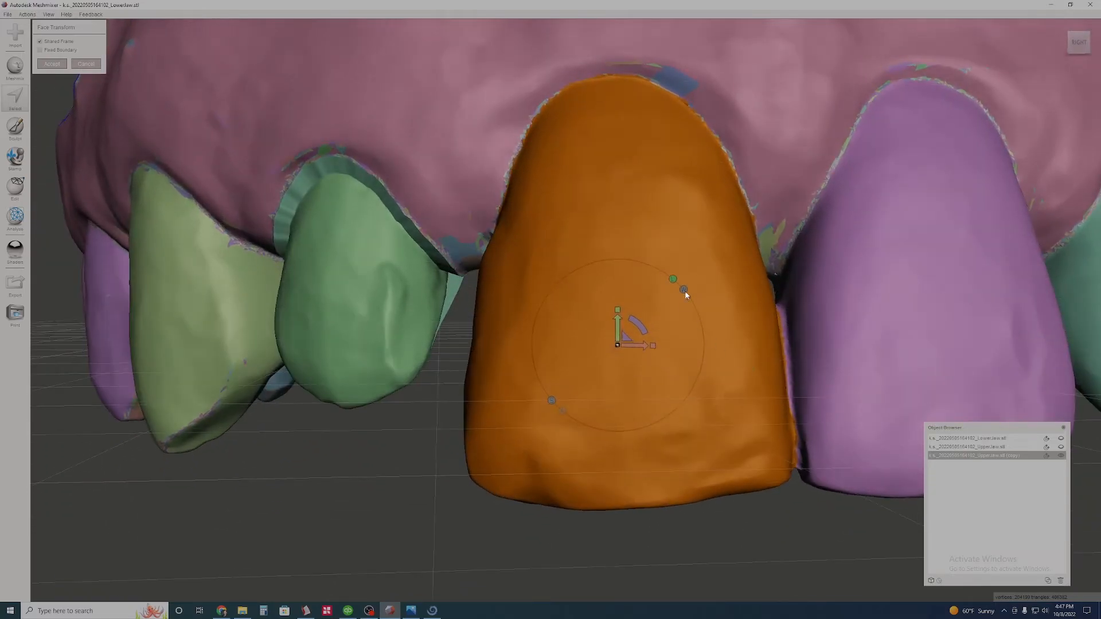
right_drag(675, 339, 581, 231)
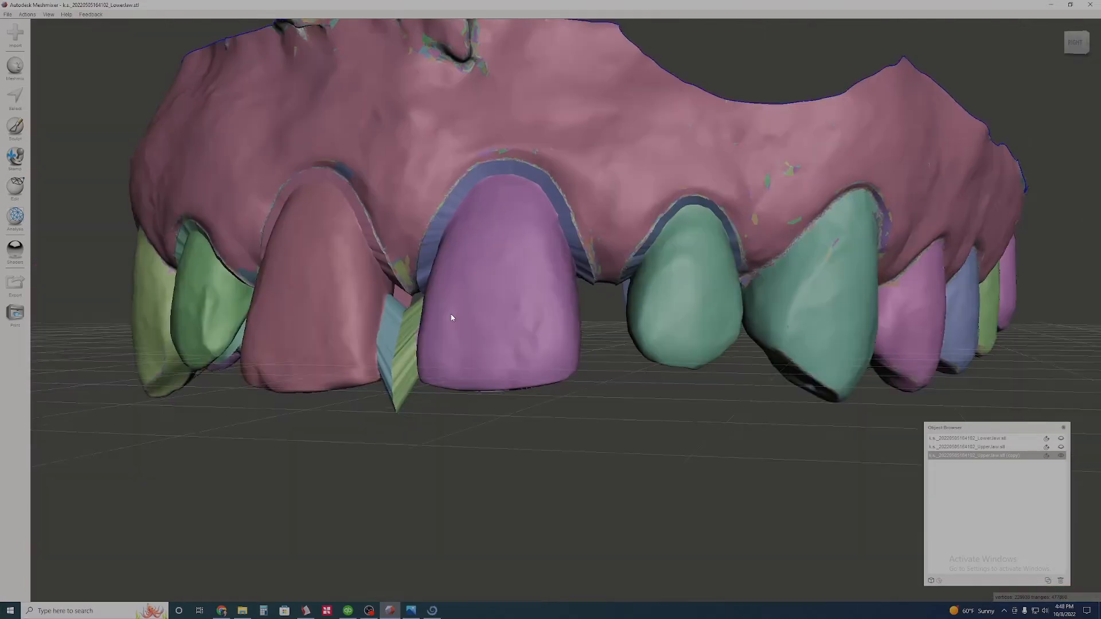
- Show only the original upper jaw and examine the contact between its two unreduced central incisors
right_drag(450, 314, 517, 300)
scroll(515, 319, up, 10)
scroll(517, 298, up, 2)
mouse_move(560, 245)
right_down()
mouse_move(553, 260)
mouse_move(554, 246)
right_up()
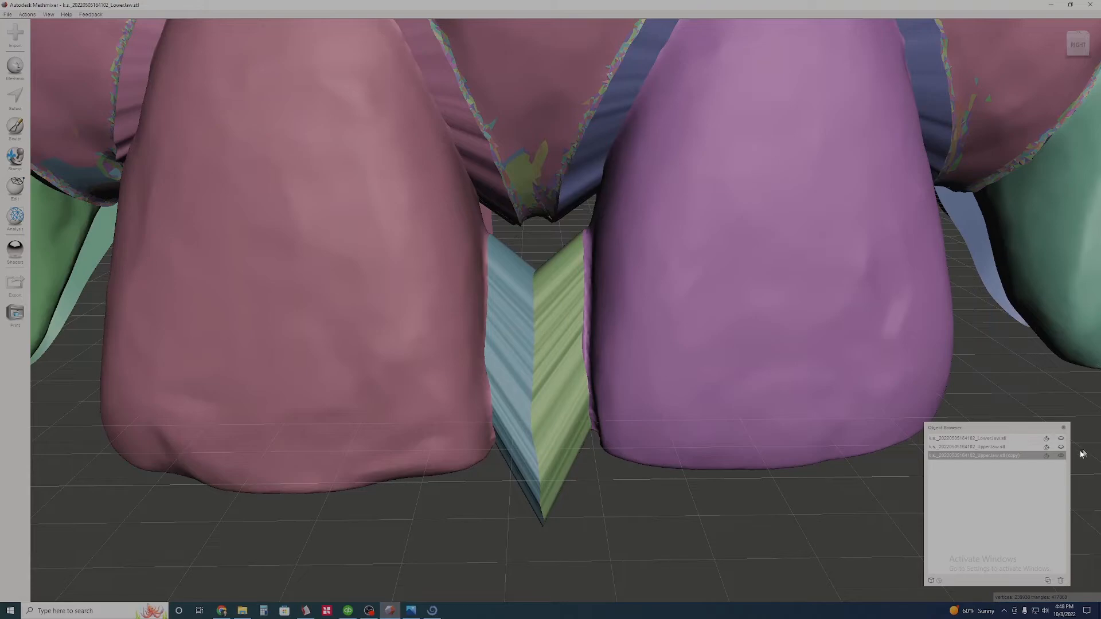
click(1060, 455)
click(1059, 447)
click(1016, 447)
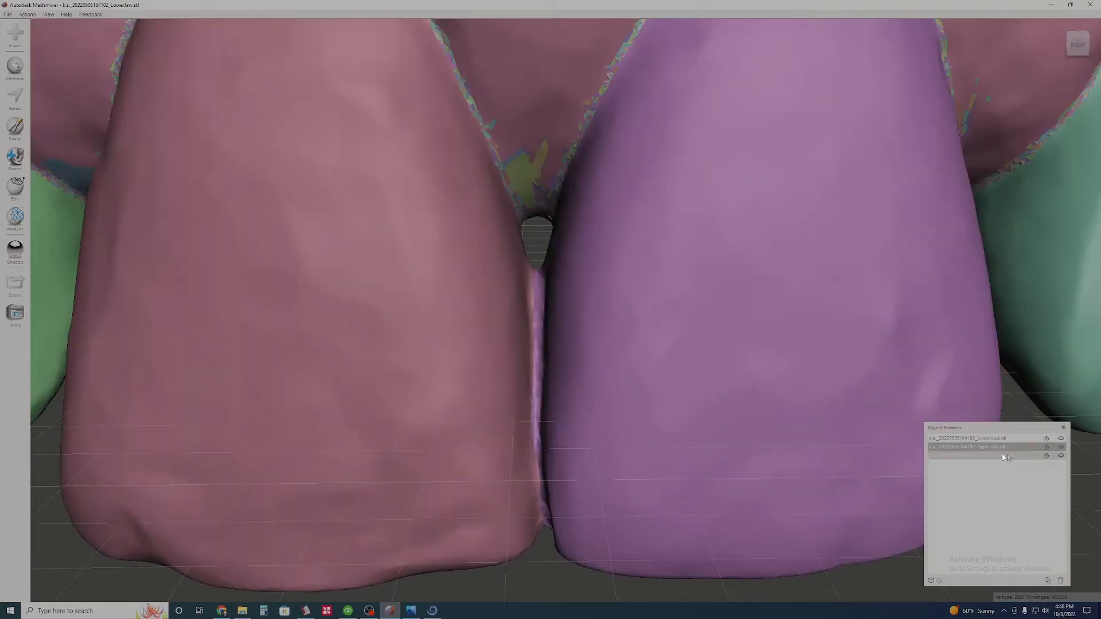
scroll(531, 359, down, 1)
right_drag(531, 359, 554, 246)
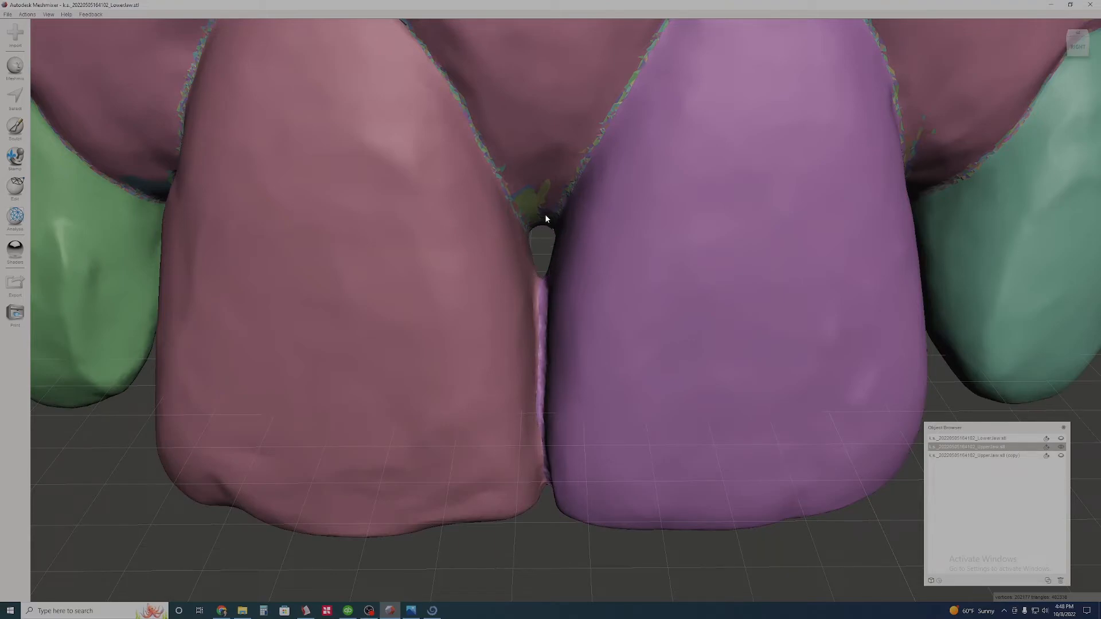
right_drag(565, 276, 566, 261)
- Switch back to the upper jaw copy and examine the stretched bridge between the reduced central incisors
click(1059, 456)
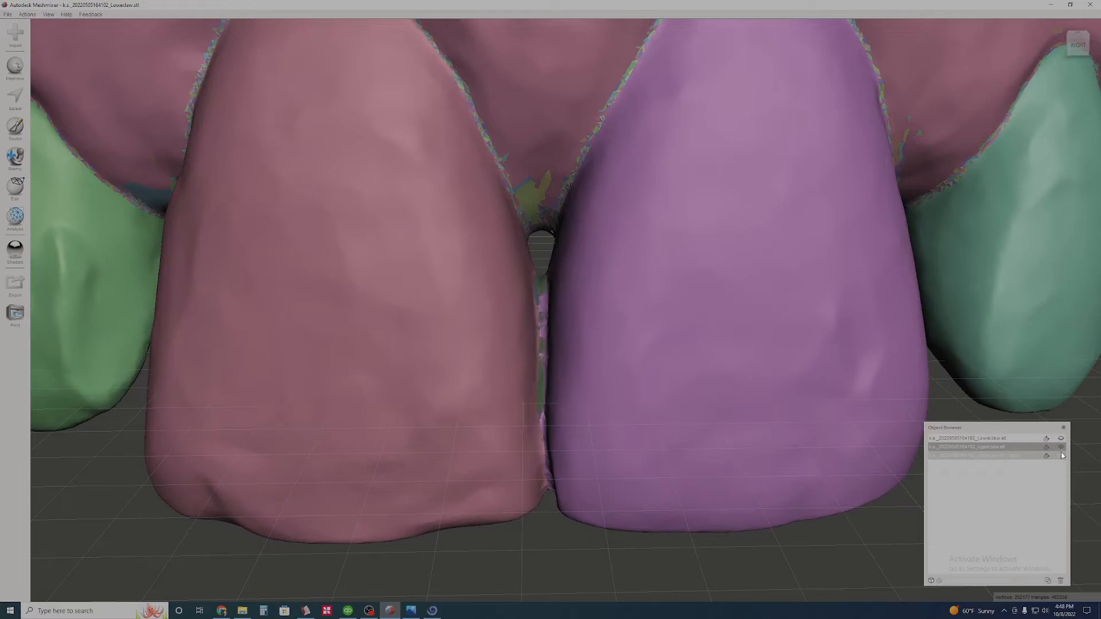
click(998, 454)
right_drag(601, 357, 577, 297)
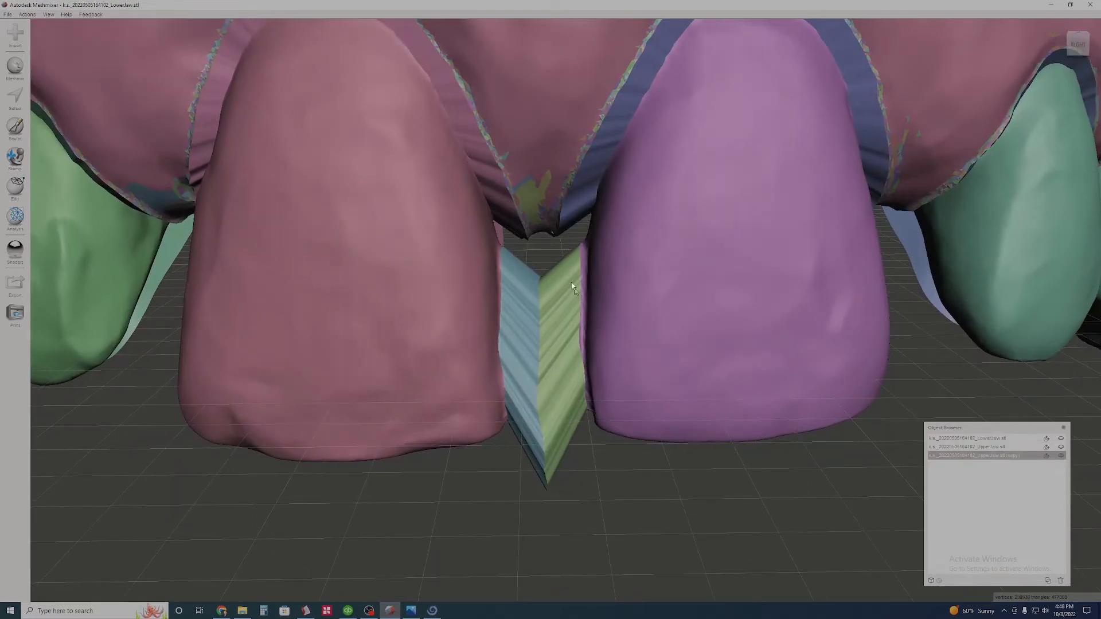
scroll(538, 336, up, 2)
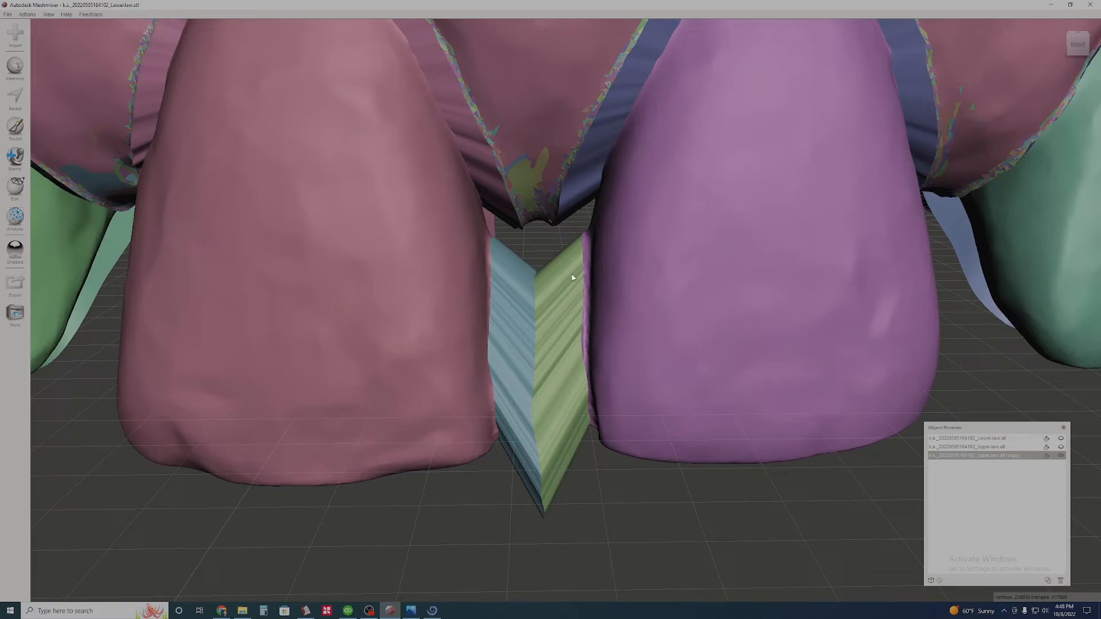
mouse_move(546, 310)
right_down()
mouse_move(549, 328)
mouse_move(547, 311)
right_up()
scroll(543, 279, up, 1)
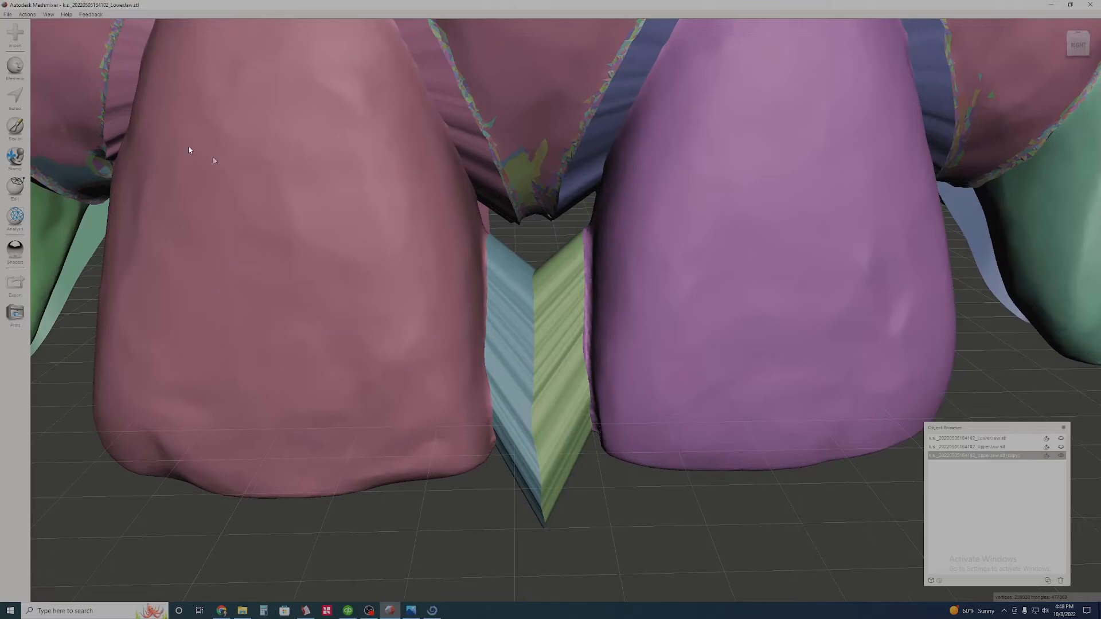
- Select the bridge faces between the two reduced central incisors, delete them and clear the selection
click(6, 103)
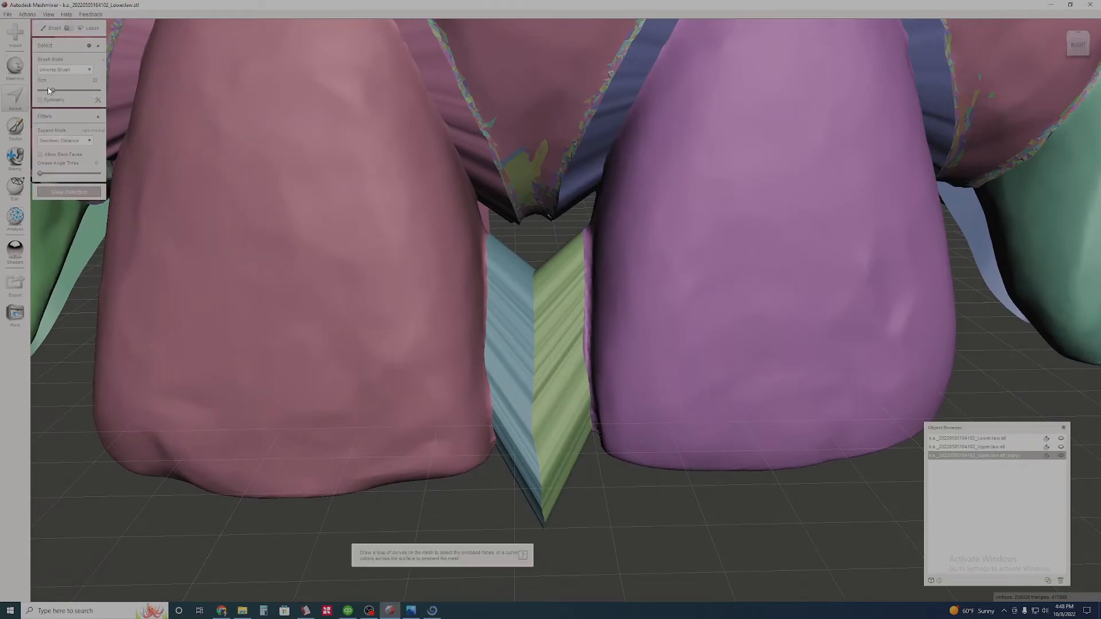
click(510, 335)
mouse_move(553, 387)
right_down()
mouse_move(548, 222)
mouse_move(545, 359)
mouse_move(505, 341)
mouse_move(528, 299)
mouse_move(521, 288)
mouse_move(618, 297)
mouse_move(594, 367)
mouse_move(506, 381)
mouse_move(539, 403)
right_up()
click(548, 361)
key(Delete)
scroll(548, 352, up, 8)
scroll(550, 353, down, 7)
scroll(515, 319, up, 2)
scroll(507, 381, down, 2)
click(80, 192)
- Fill the open holes on the facing sides of the two central incisors with Inspector, using Flat Fill
scroll(73, 231, down, 2)
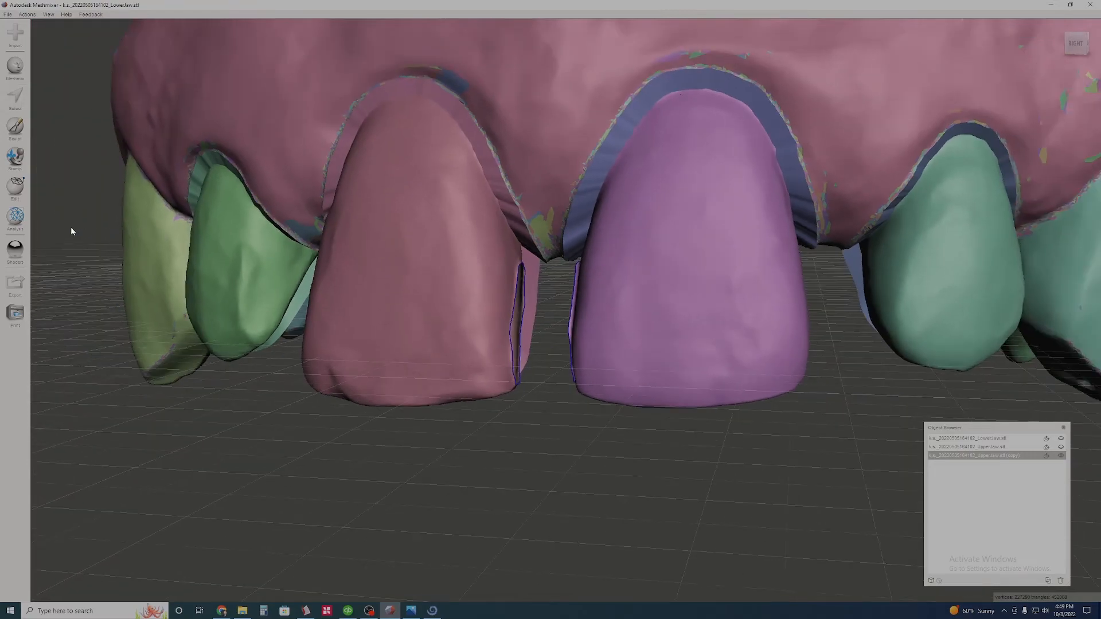
click(14, 218)
click(67, 31)
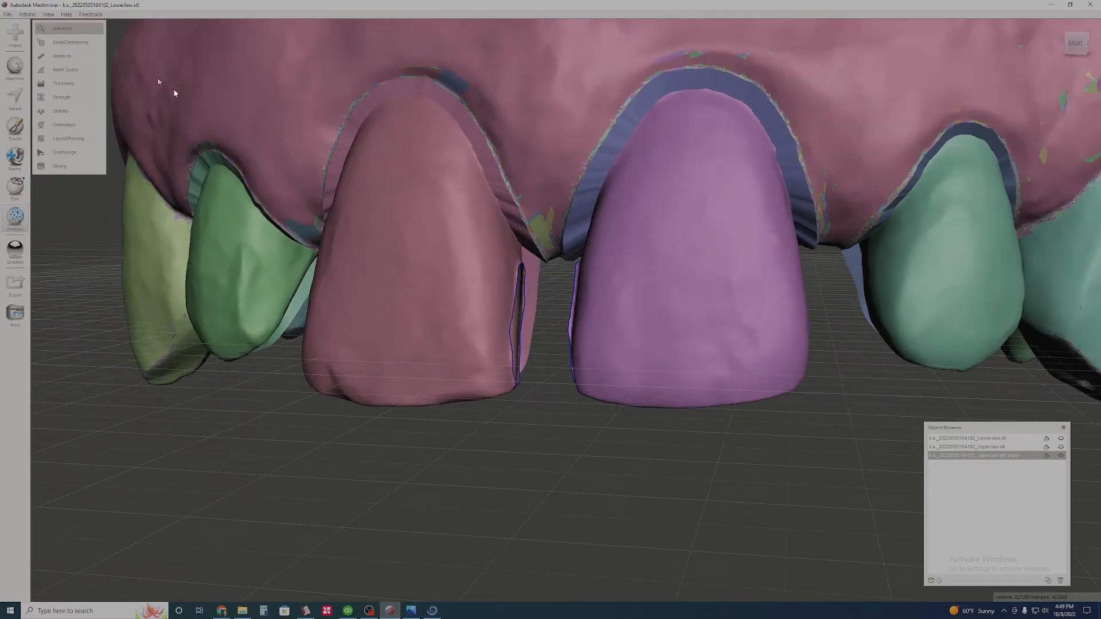
scroll(566, 431, down, 5)
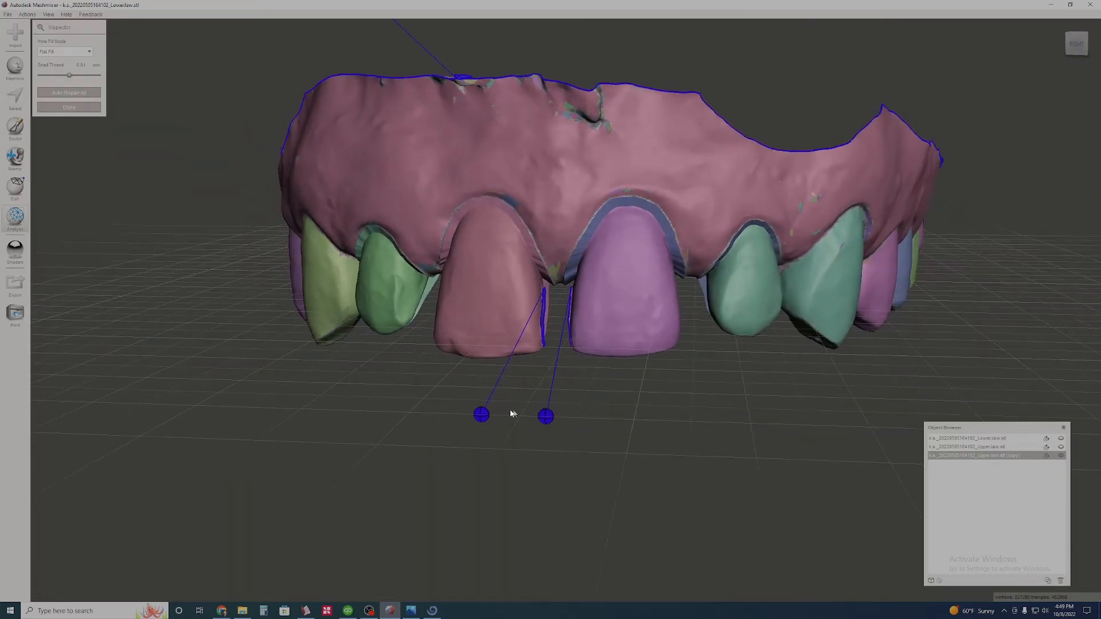
scroll(566, 378, down, 2)
scroll(562, 338, up, 8)
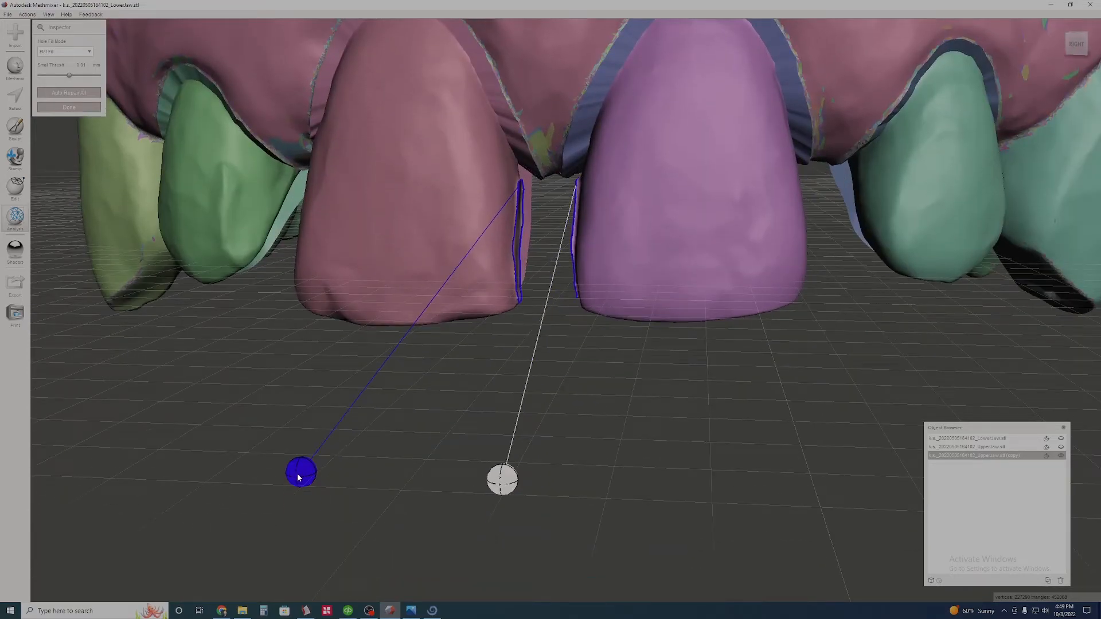
click(297, 475)
scroll(558, 321, up, 4)
scroll(551, 306, down, 4)
scroll(552, 307, up, 2)
middle_drag(591, 346, 546, 318)
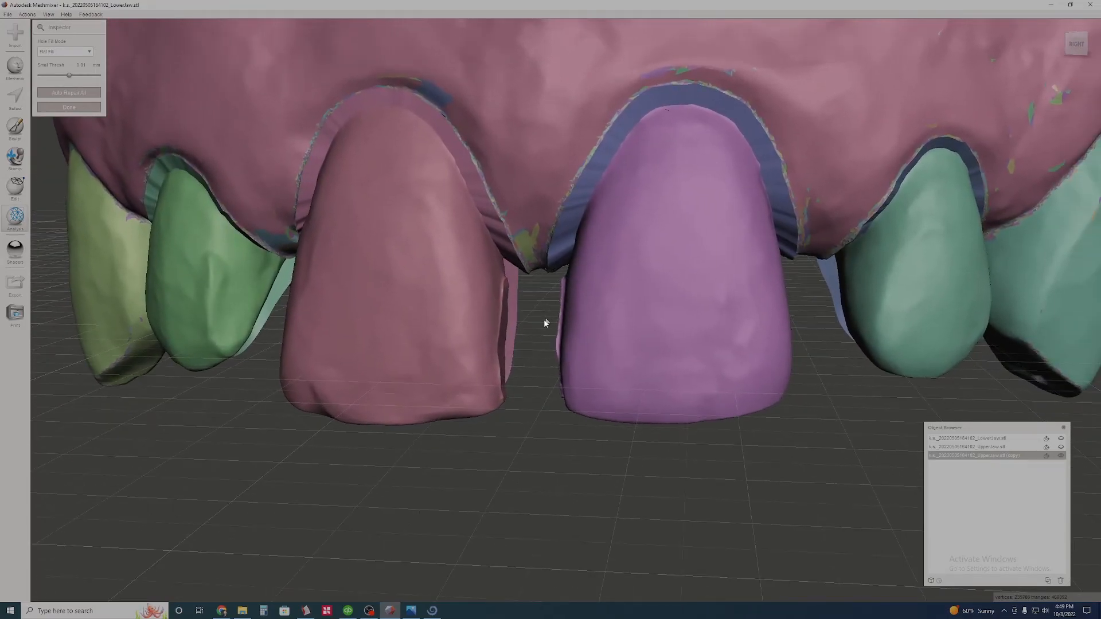
- Examine the filled sides of the central incisors and close Inspector
scroll(531, 335, up, 5)
scroll(531, 334, down, 4)
right_drag(531, 335, 565, 223)
scroll(521, 326, down, 10)
scroll(568, 223, up, 5)
right_drag(590, 180, 601, 246)
click(85, 107)
- Export the reduced upper jaw copy to the Desktop as a binary STL, adding "prep" to the existing "UpperJaw mod" file name
scroll(487, 275, down, 1)
right_drag(659, 205, 620, 331)
click(15, 284)
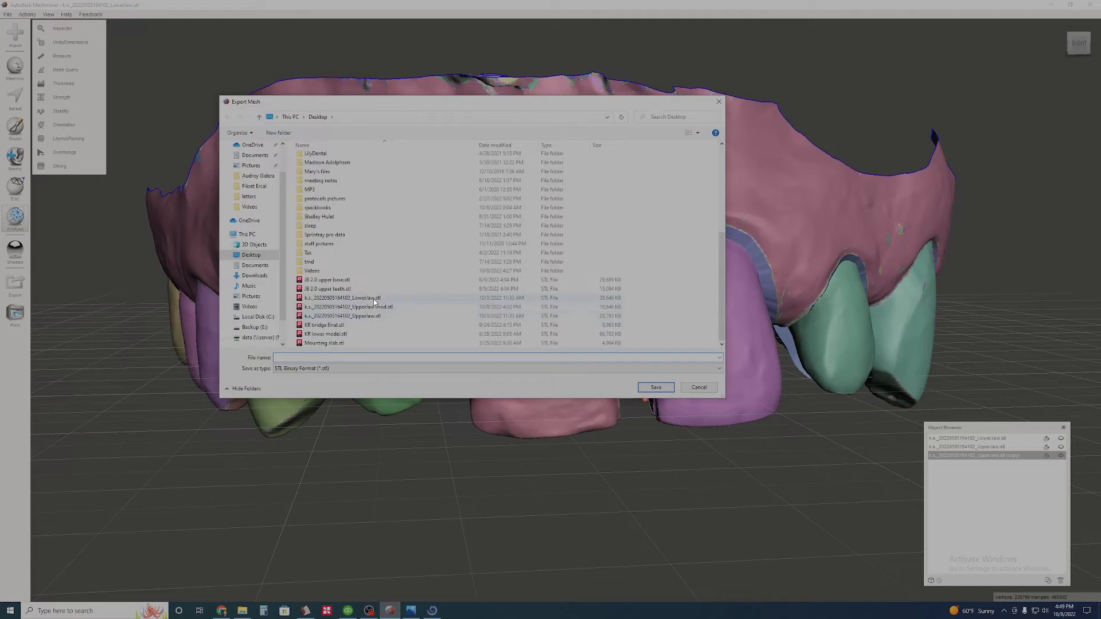
click(373, 307)
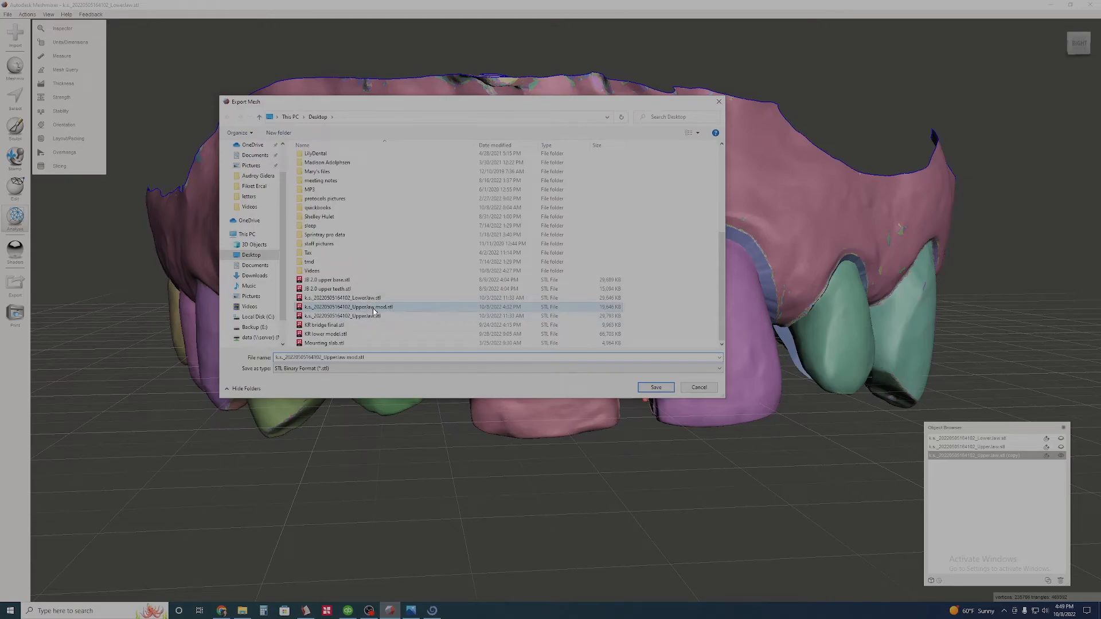
click(356, 358)
click(359, 358)
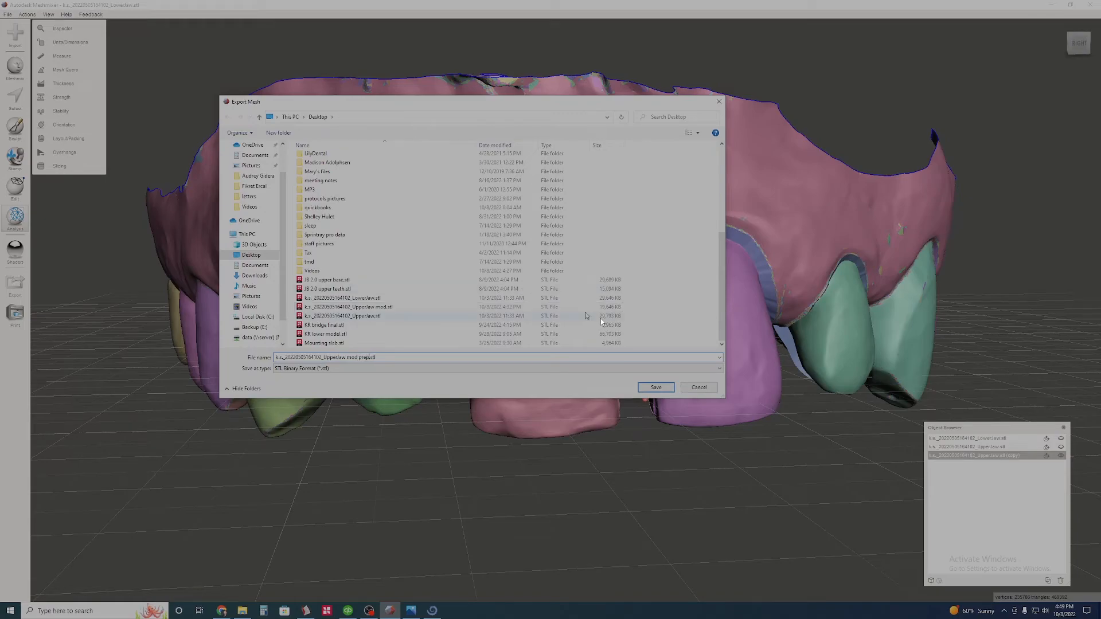
click(652, 388)
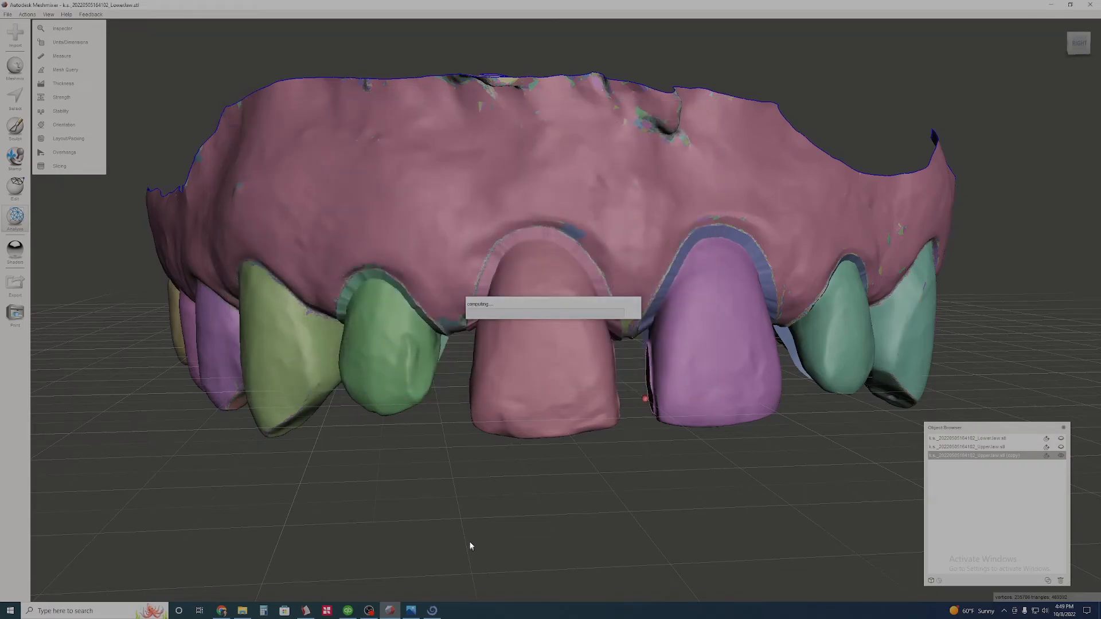
- Switch to Blue Sky Plan and import the "UpperJaw mod prep" STL from the Desktop, skipping the alignment
click(433, 613)
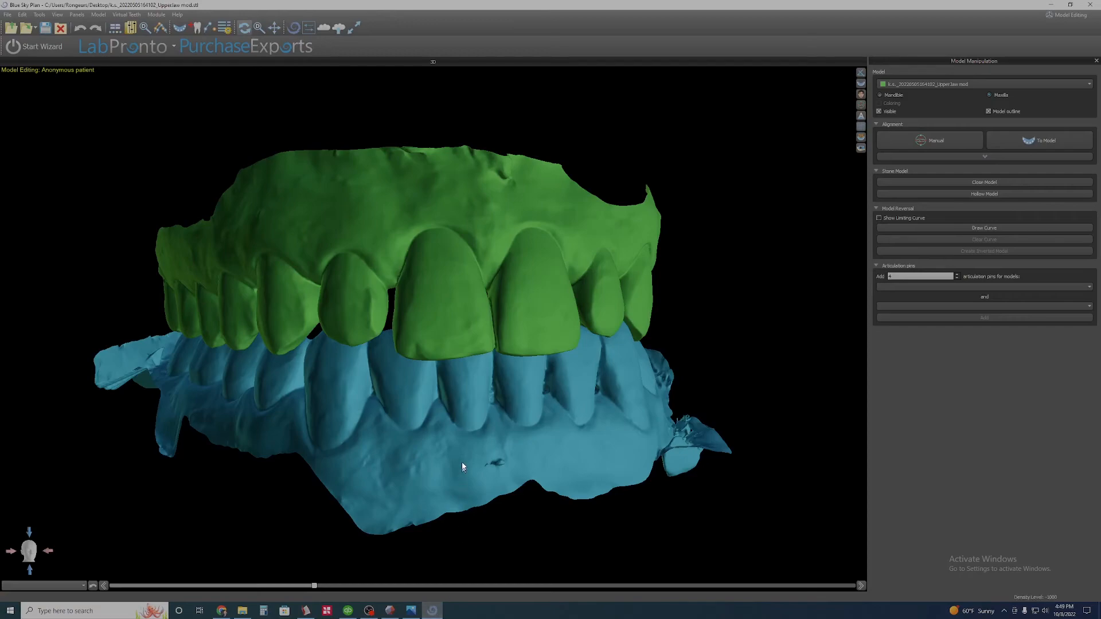
middle_drag(442, 379, 477, 393)
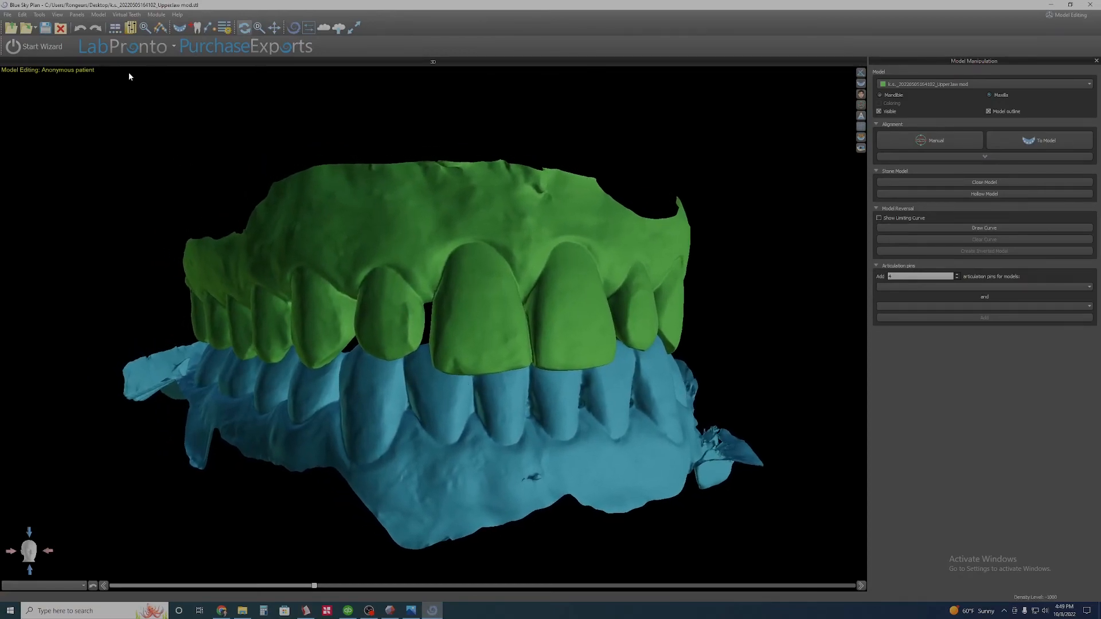
click(180, 28)
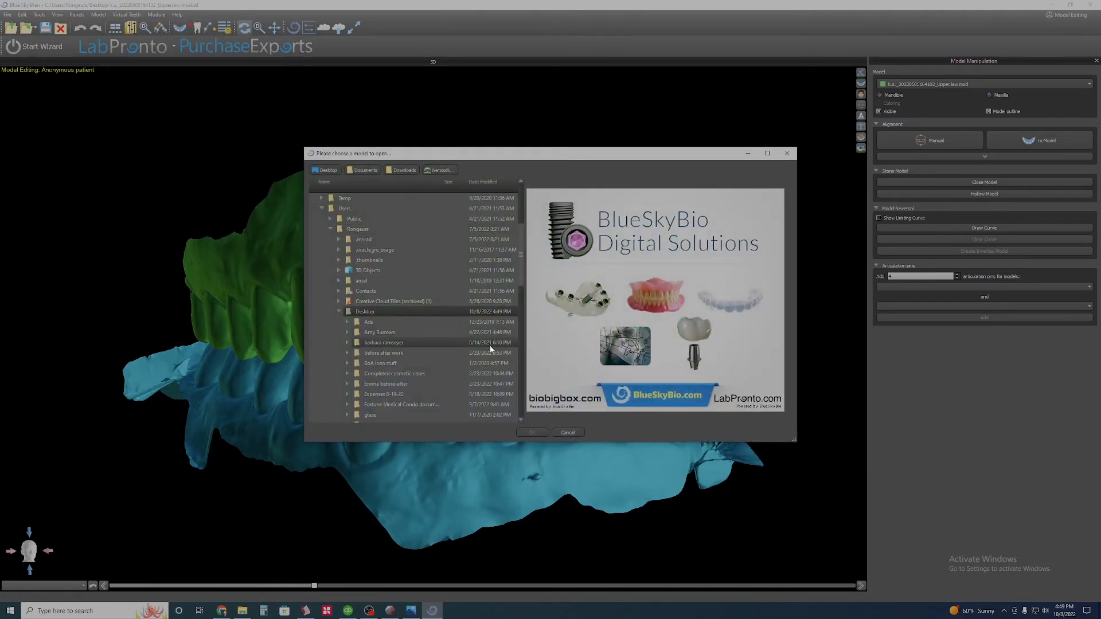
scroll(436, 337, down, 2)
click(428, 313)
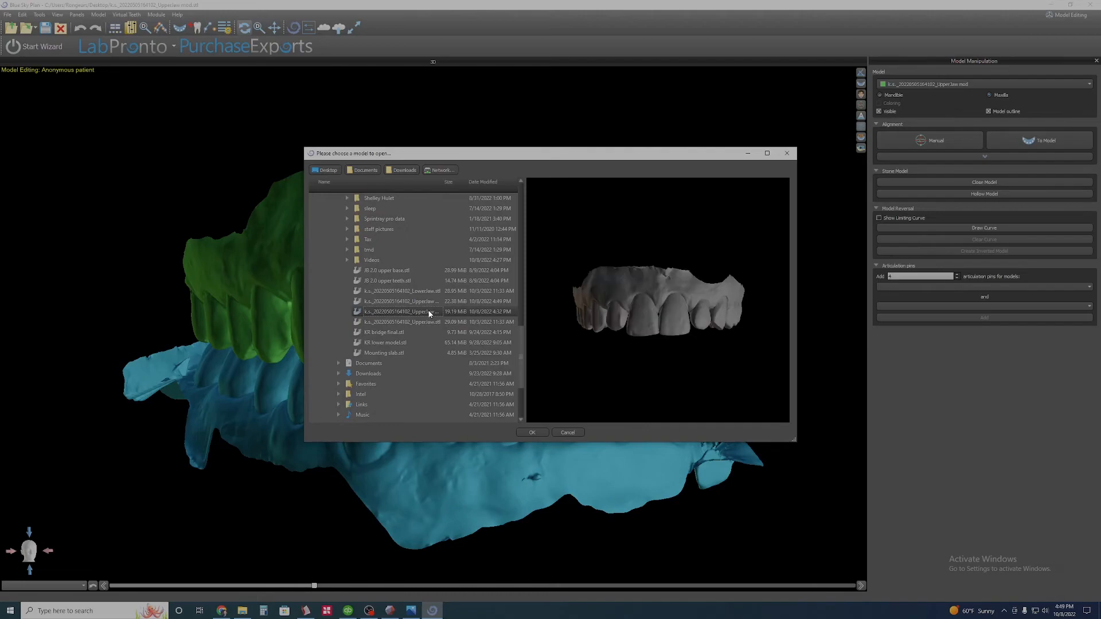
click(425, 304)
click(530, 432)
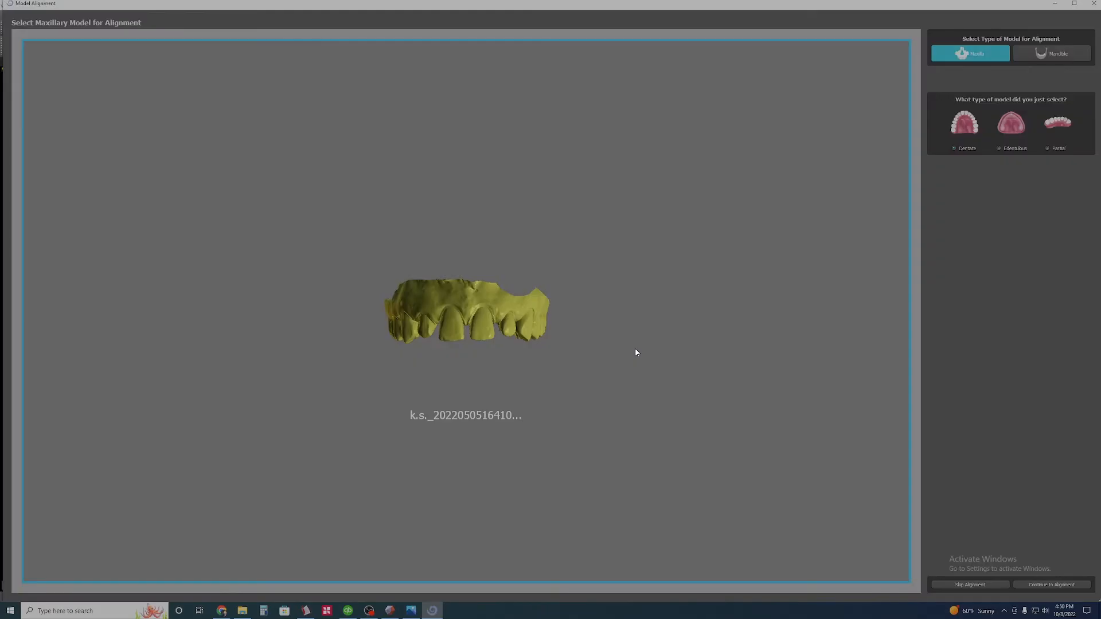
click(970, 584)
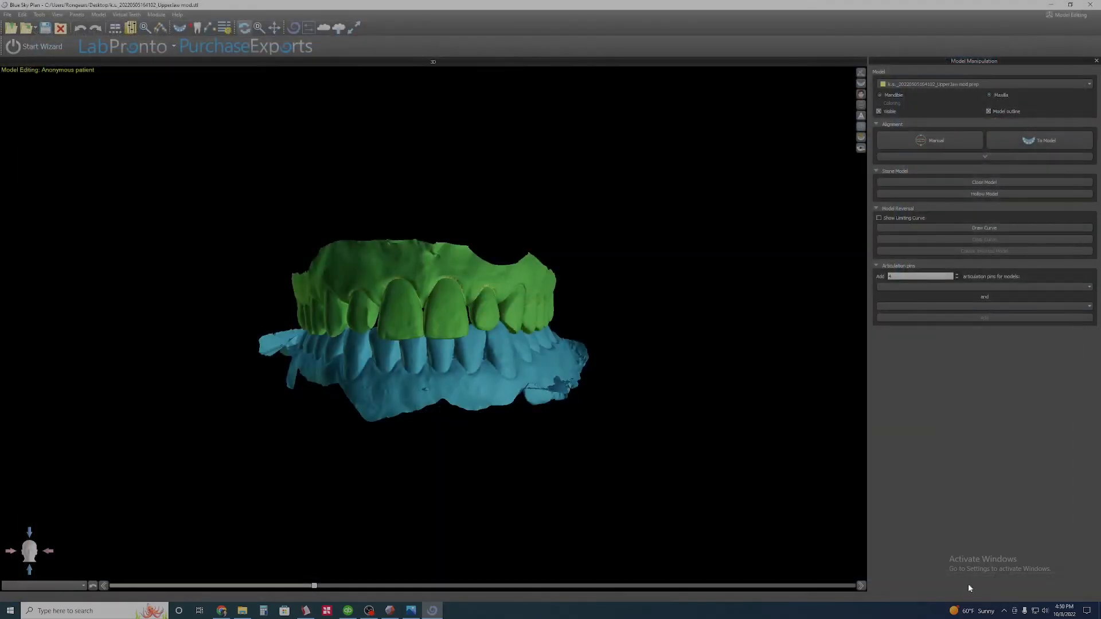
- Check how the imported prep model overlays the unreduced upper jaw and switch to the Crown and Bridge module
scroll(444, 357, up, 5)
scroll(443, 356, up, 5)
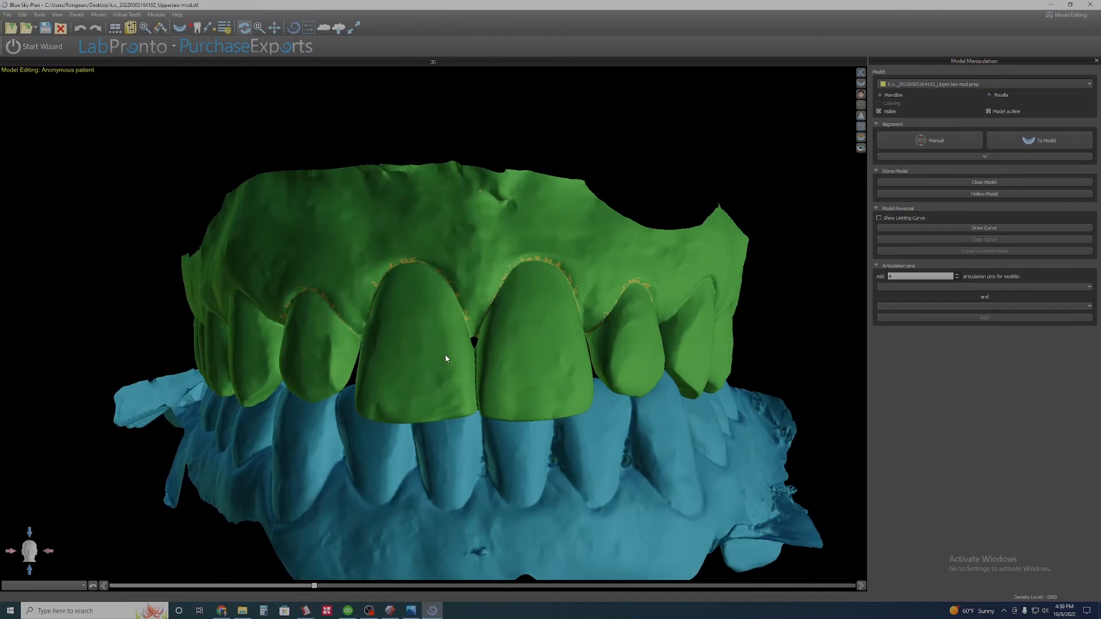
drag(484, 333, 479, 295)
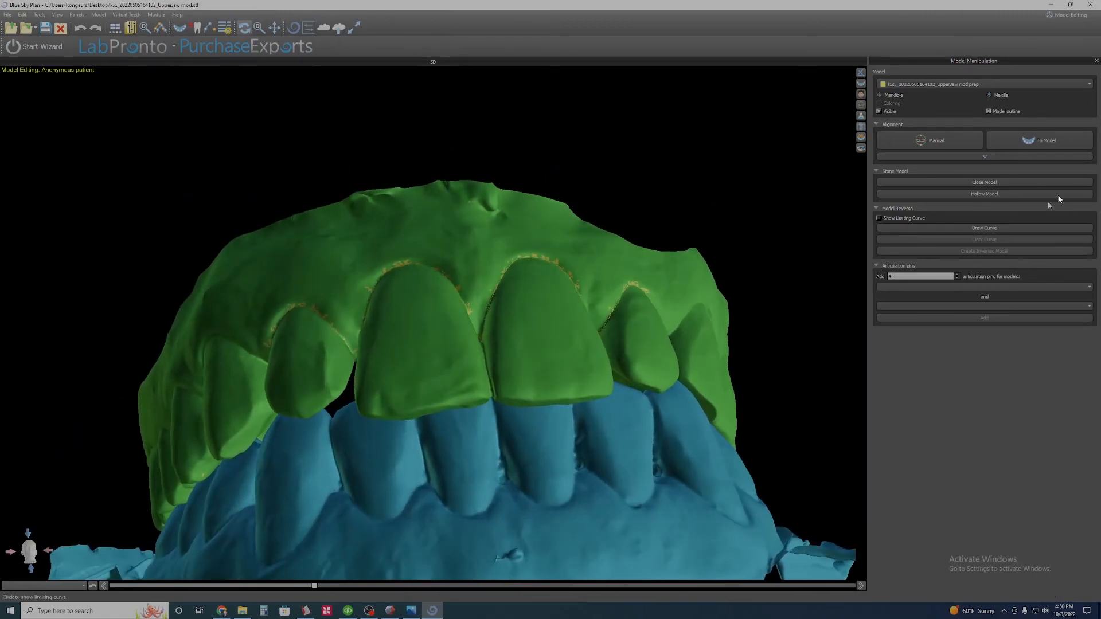
click(158, 15)
click(177, 48)
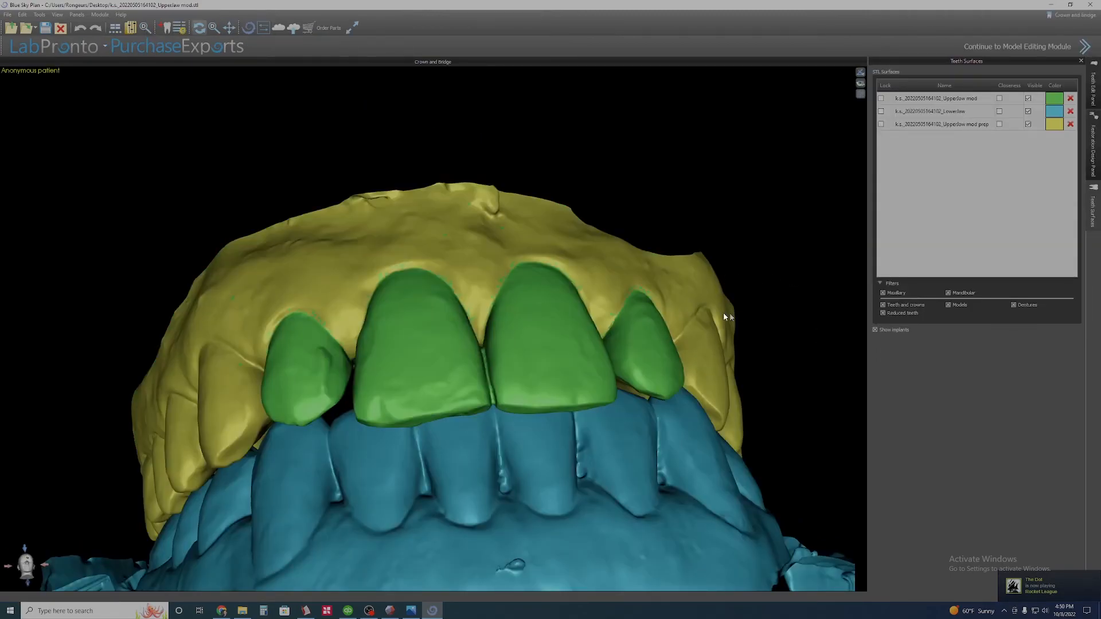
- Make the green UpperJaw mod model transparent and hide the LowerJaw model
middle_drag(531, 373, 577, 305)
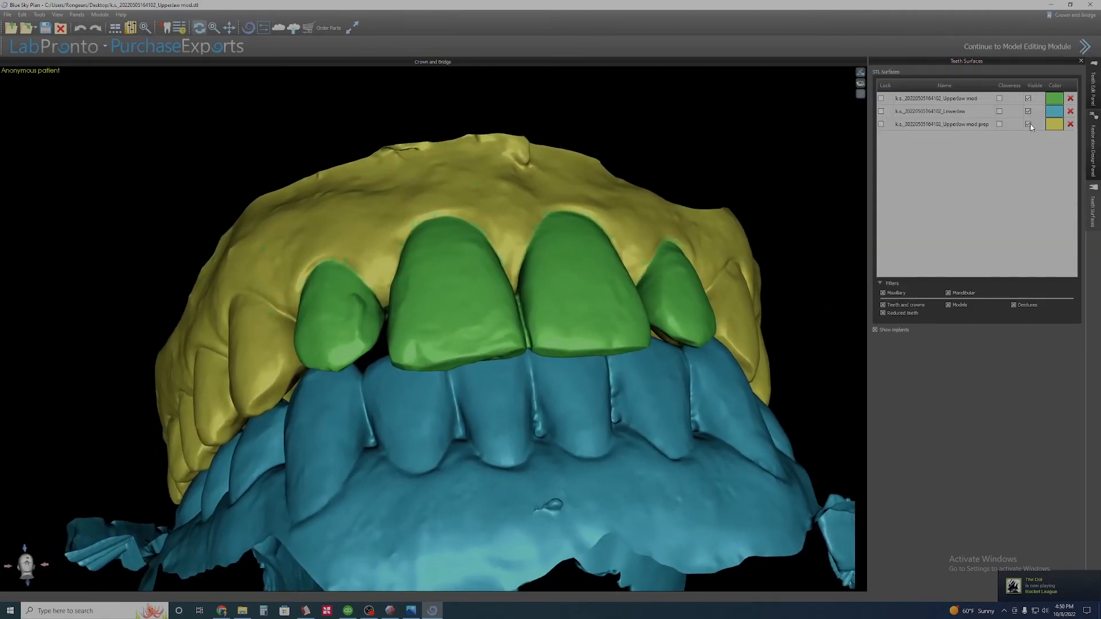
scroll(468, 312, up, 4)
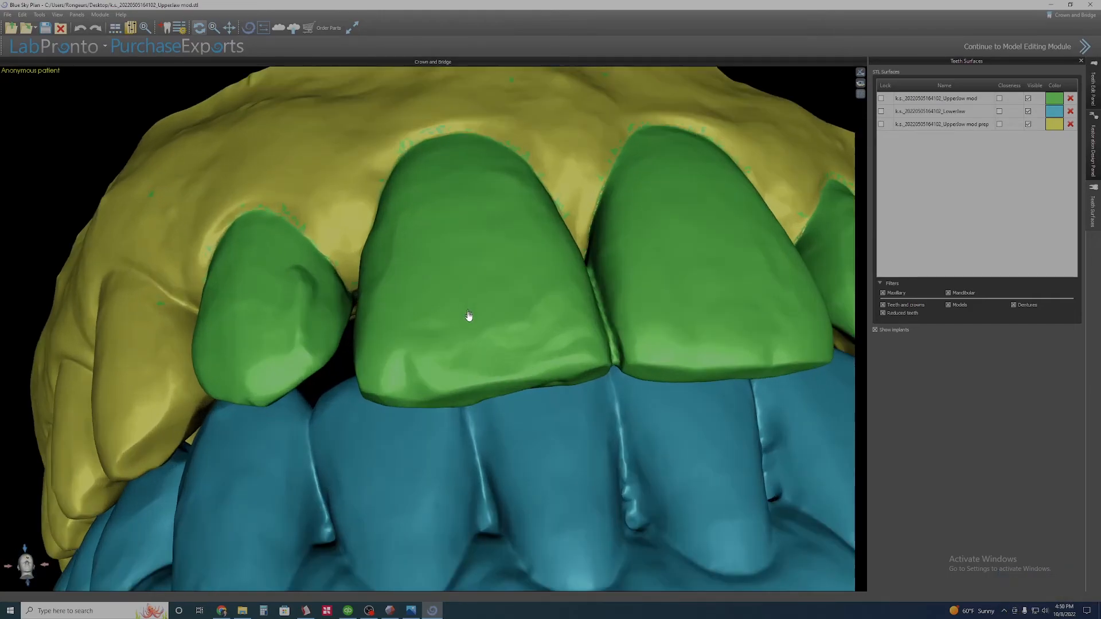
right_click(480, 289)
click(503, 302)
drag(499, 314, 435, 249)
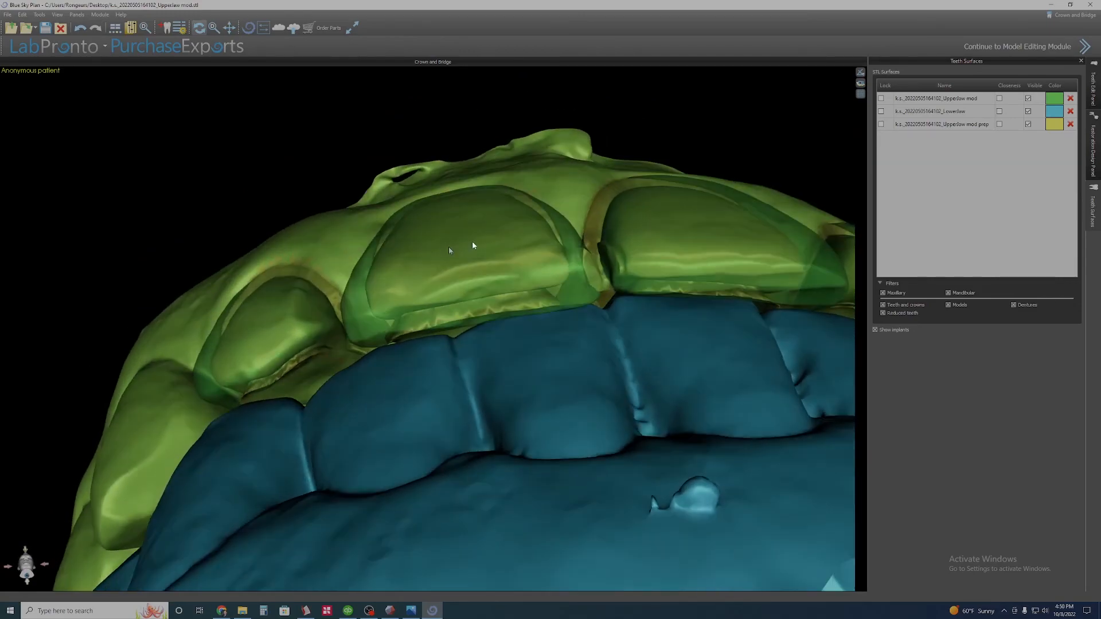
click(1028, 111)
- Examine the amount of labial, incisal and proximal reduction on the upper incisors through the transparent UpperJaw mod model
drag(475, 428, 443, 285)
middle_drag(485, 260, 433, 333)
scroll(434, 333, up, 3)
drag(457, 332, 667, 124)
drag(566, 264, 583, 463)
drag(445, 456, 571, 443)
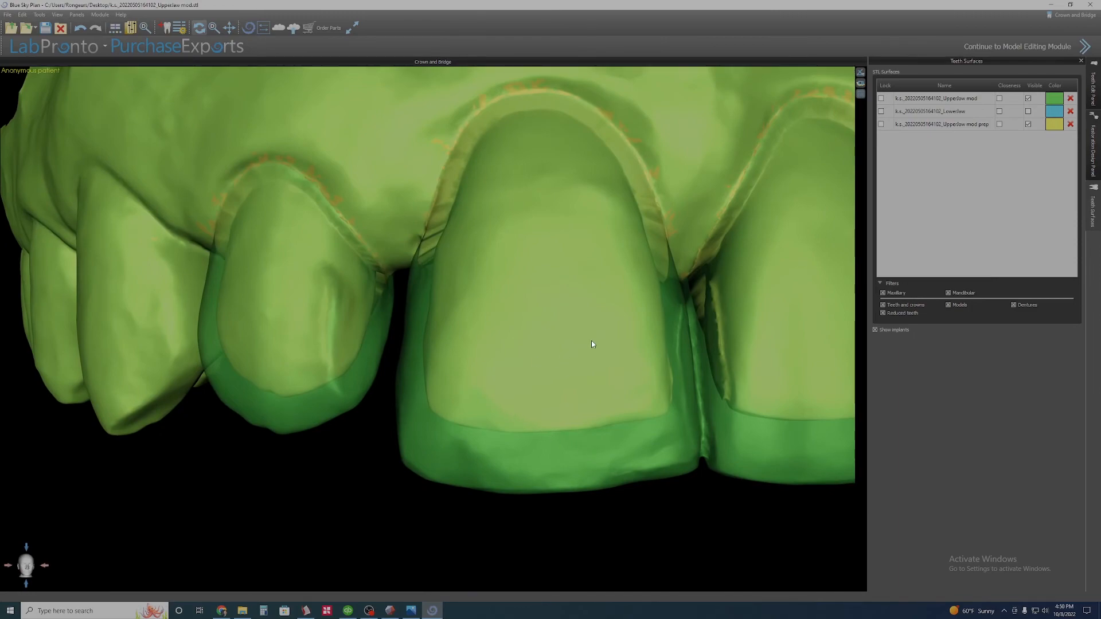
drag(521, 355, 272, 377)
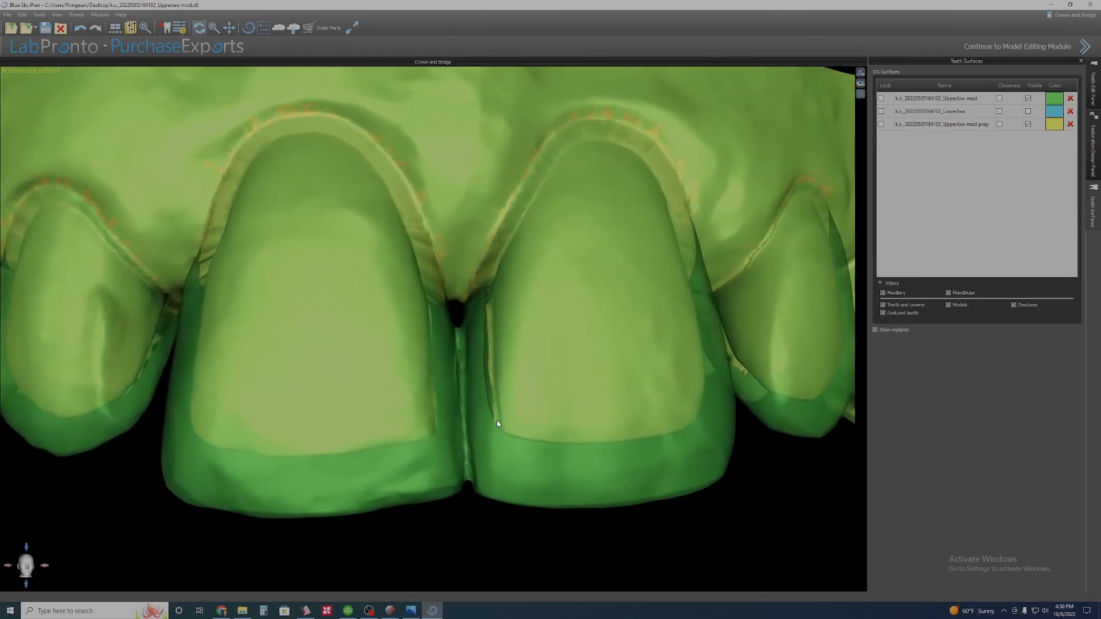
scroll(538, 383, up, 4)
scroll(571, 386, up, 1)
scroll(544, 427, down, 4)
middle_drag(405, 487, 558, 475)
drag(386, 405, 412, 370)
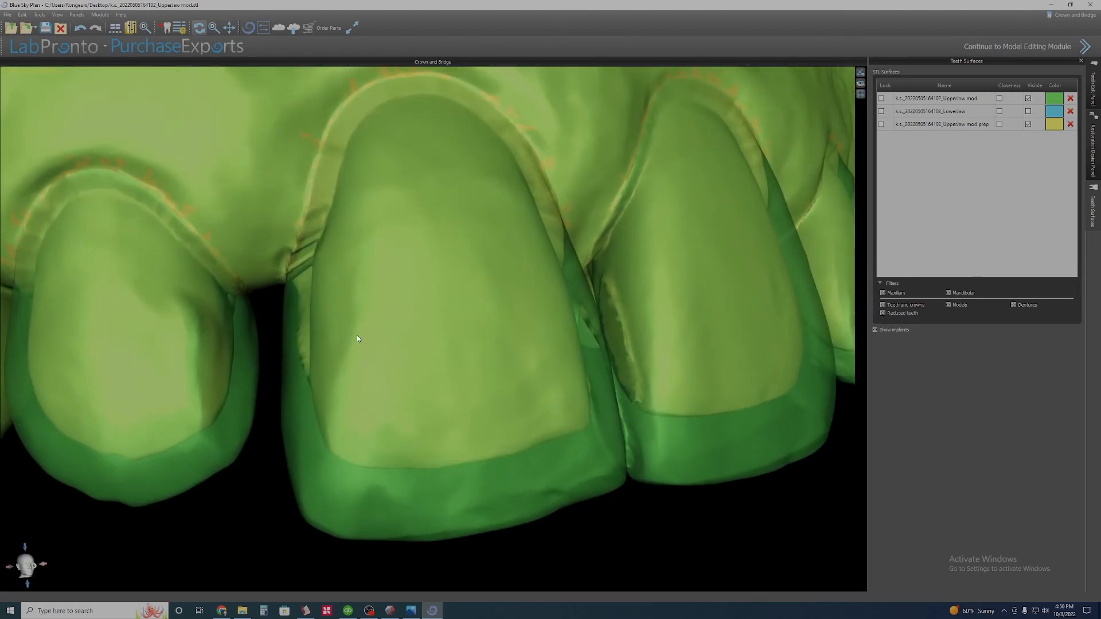
drag(570, 281, 555, 385)
drag(490, 481, 327, 474)
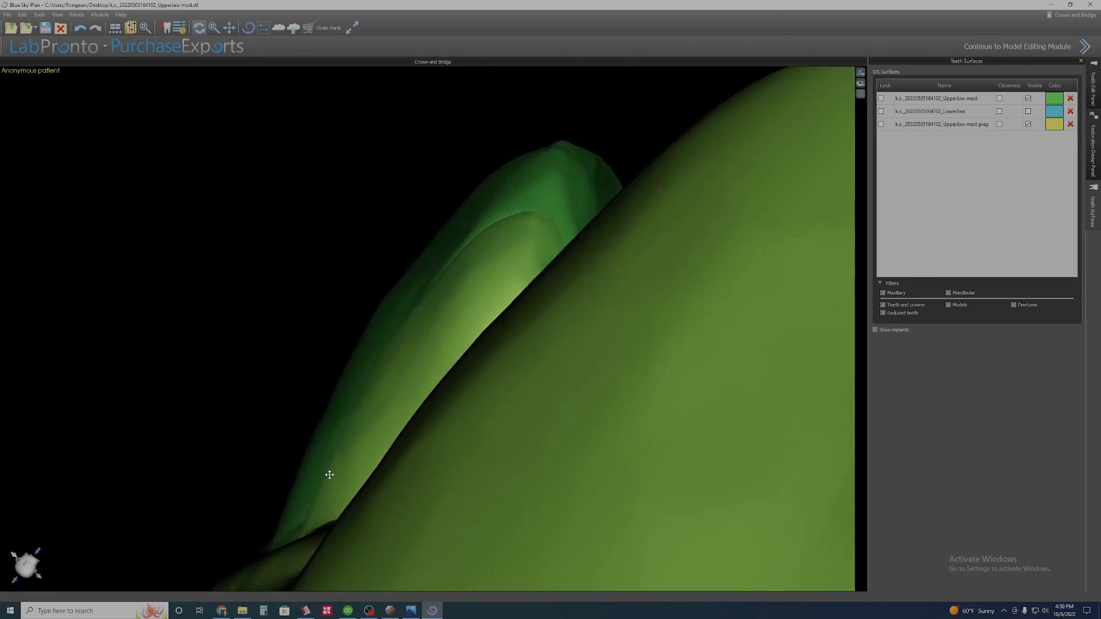
drag(414, 296, 455, 339)
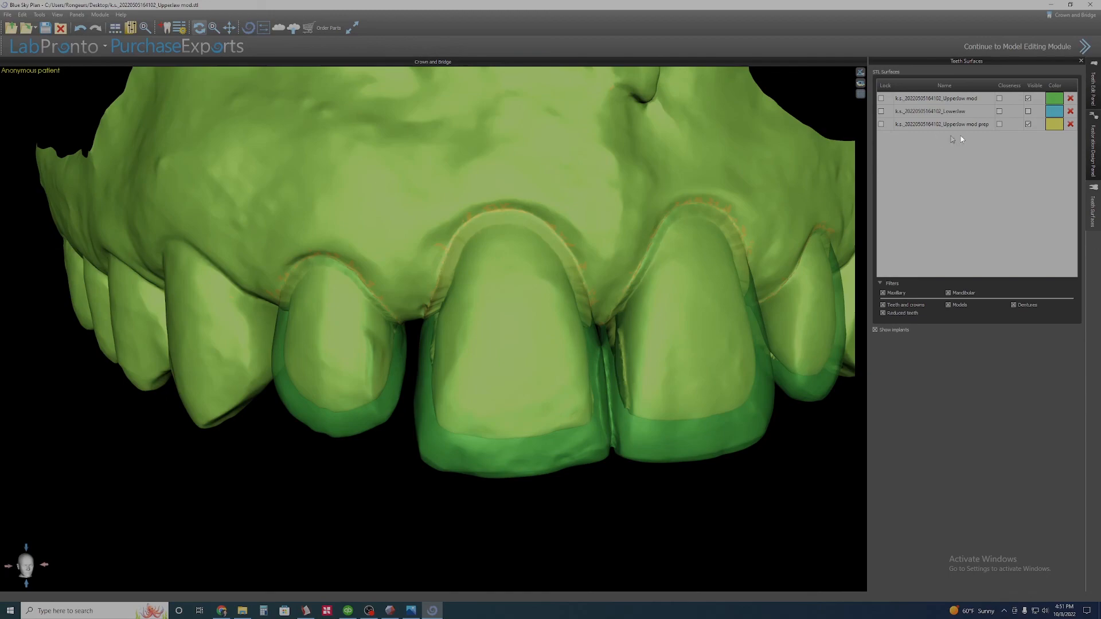
- Hide the UpperJaw mod model to view only the prep model
click(1027, 98)
scroll(596, 327, down, 3)
drag(495, 435, 506, 408)
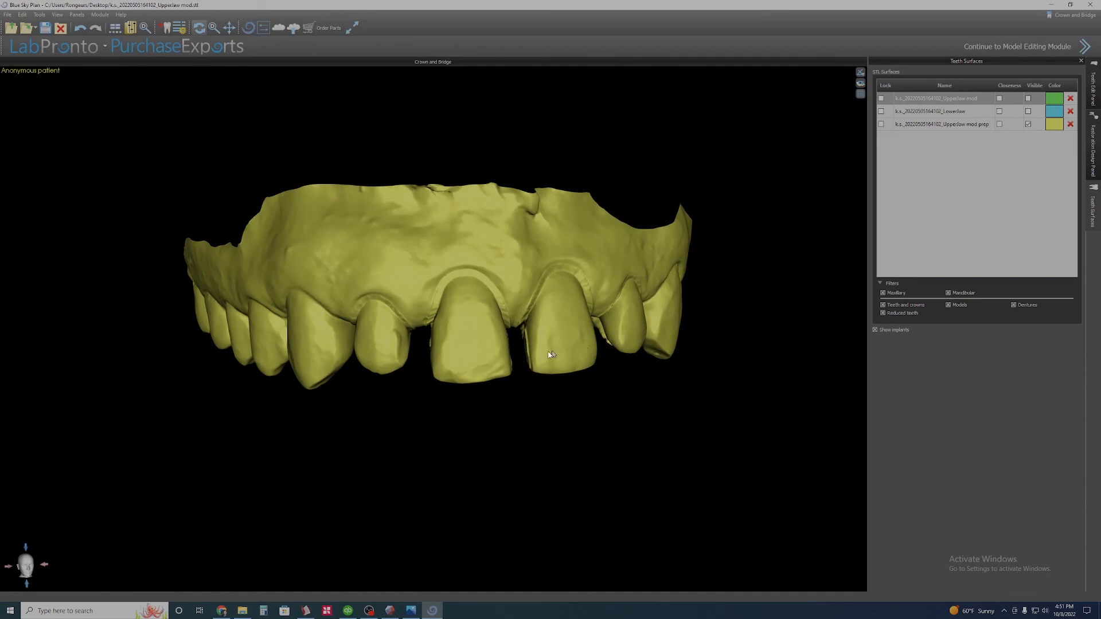